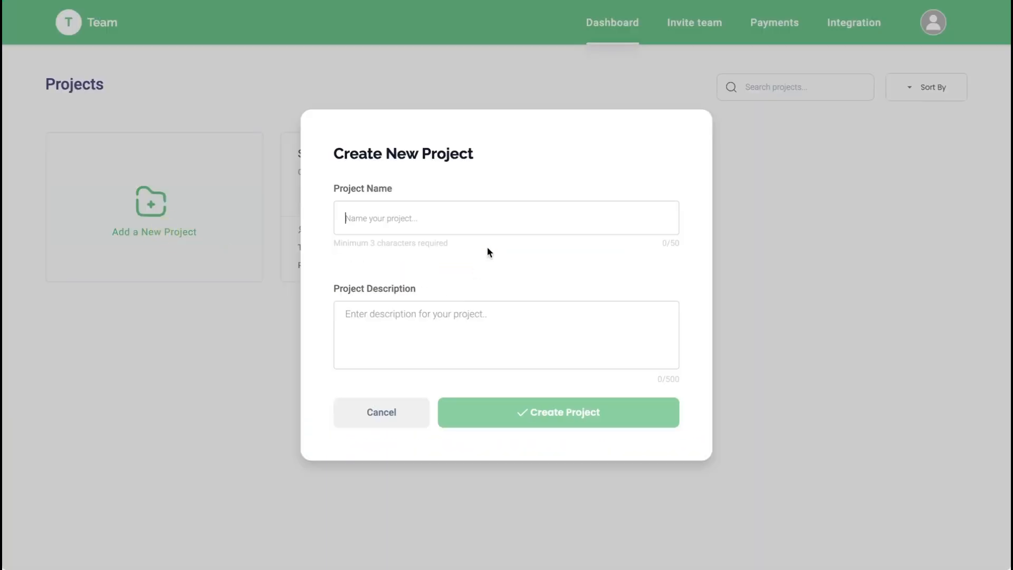
# Step: Create a new project named ShopEase_E-commerce with the prepared description of the robust e-commerce platform
pyautogui.write('ShopEase')
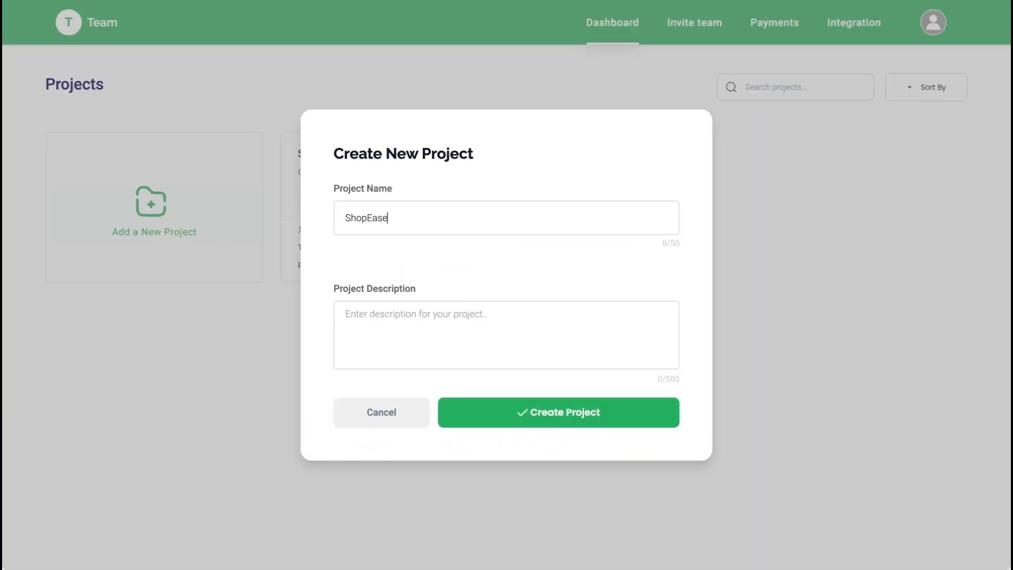
pyautogui.write('_E-commerce')
pyautogui.click(460, 312)
pyautogui.hotkey('ctrl', 'v')
pyautogui.scroll(5, 459, 315)
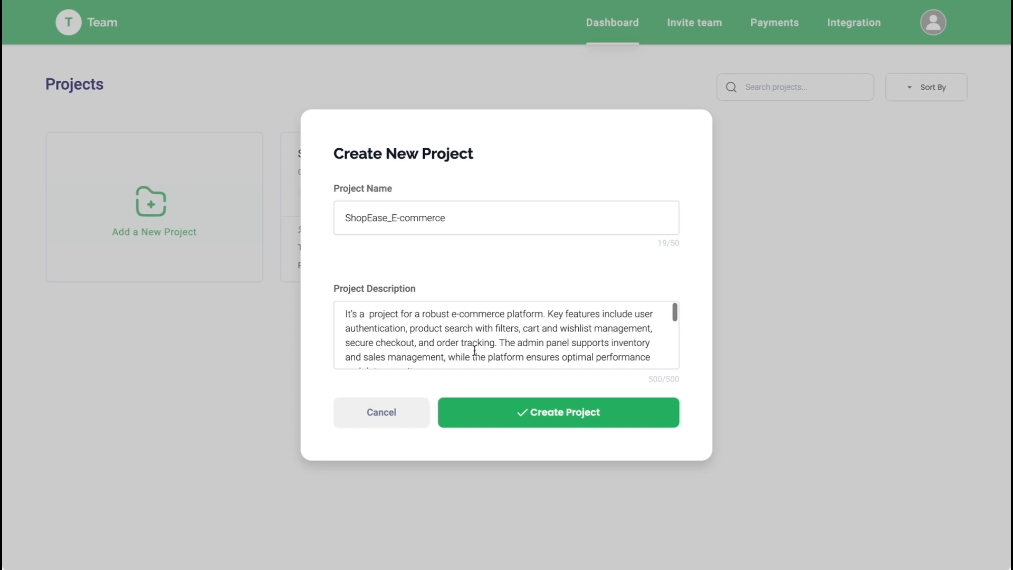
pyautogui.click(522, 415)
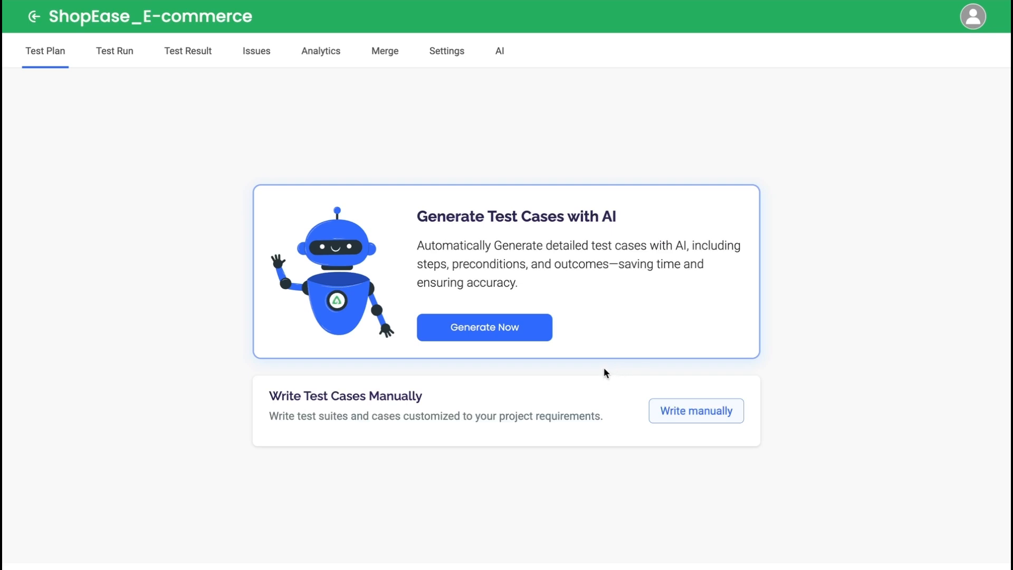
# Step: Start generating test cases with AI and choose Web based project as the project type
pyautogui.click(537, 334)
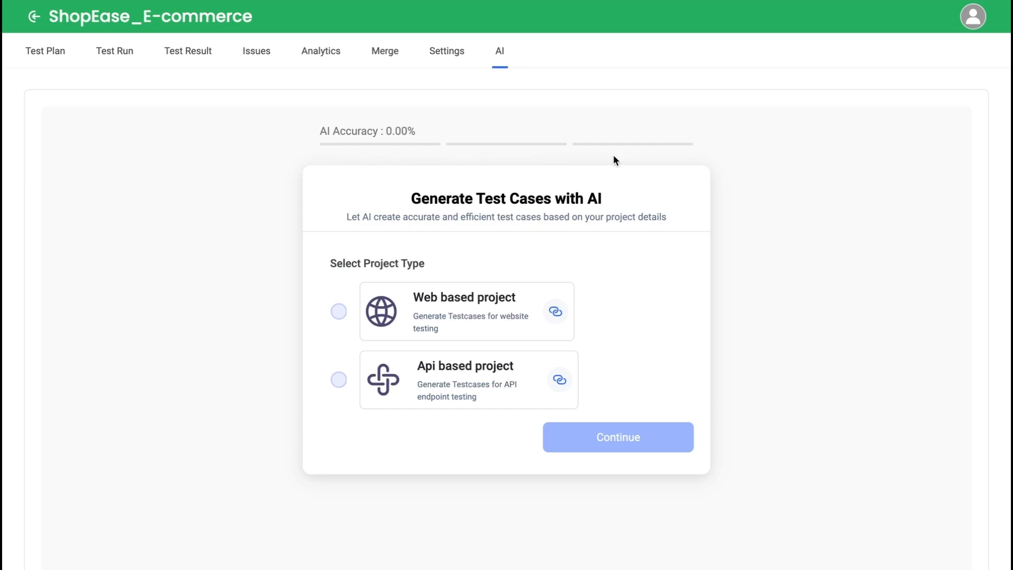
pyautogui.click(462, 319)
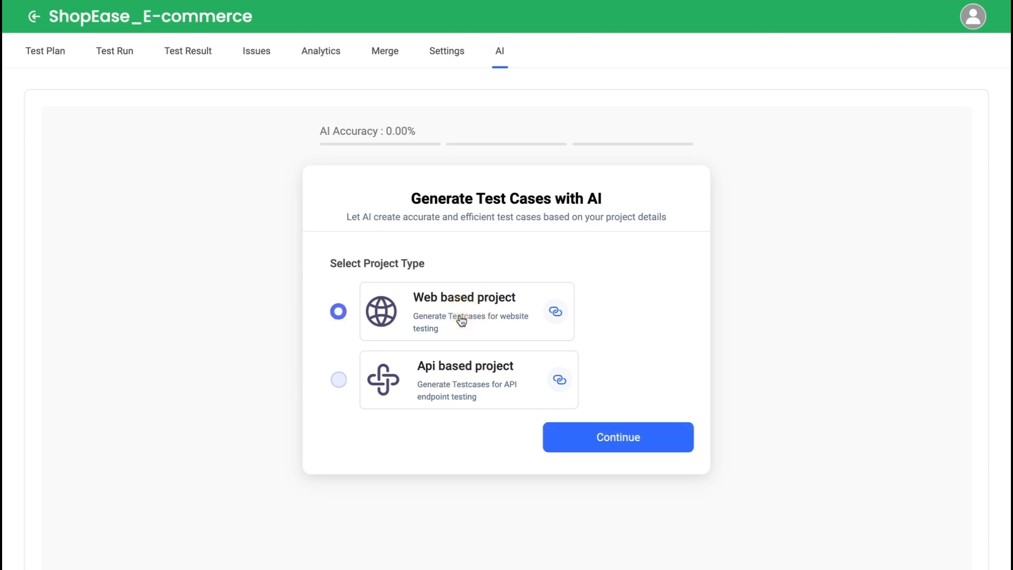
pyautogui.click(620, 439)
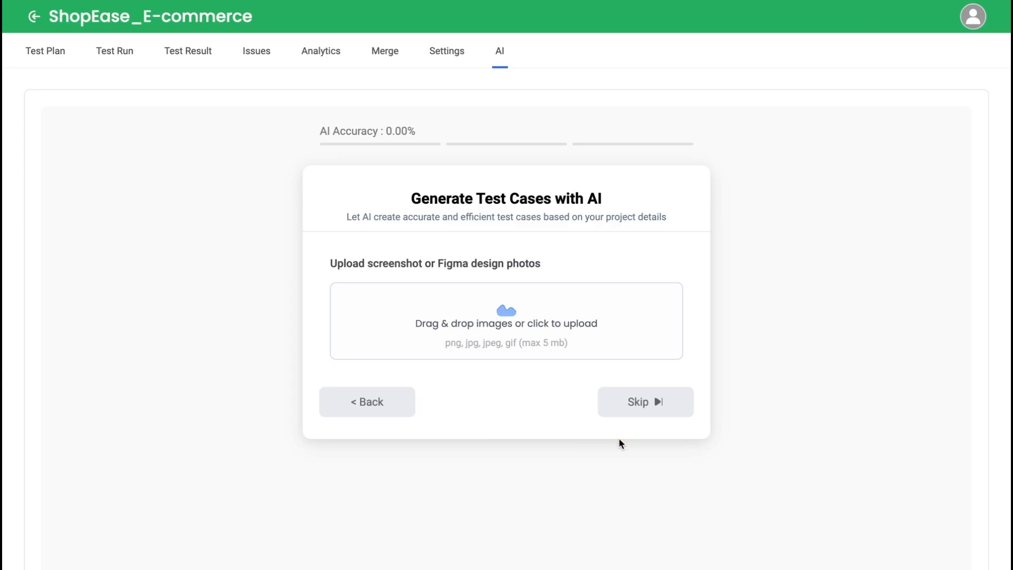
# Step: Upload the design screenshots shopEase.png and shopease2.png from Downloads and continue to the project details
pyautogui.click(513, 326)
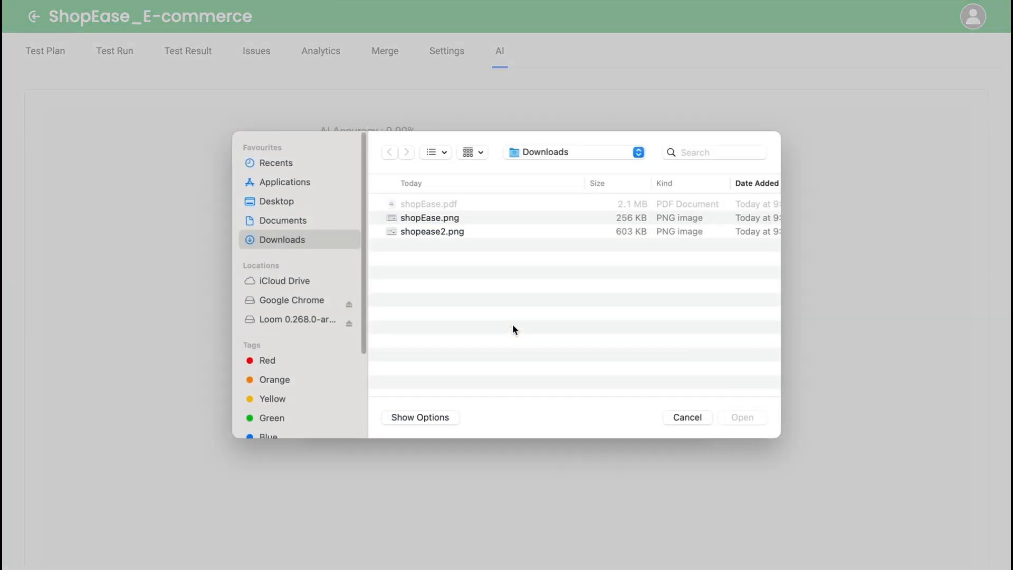
pyautogui.click(464, 217)
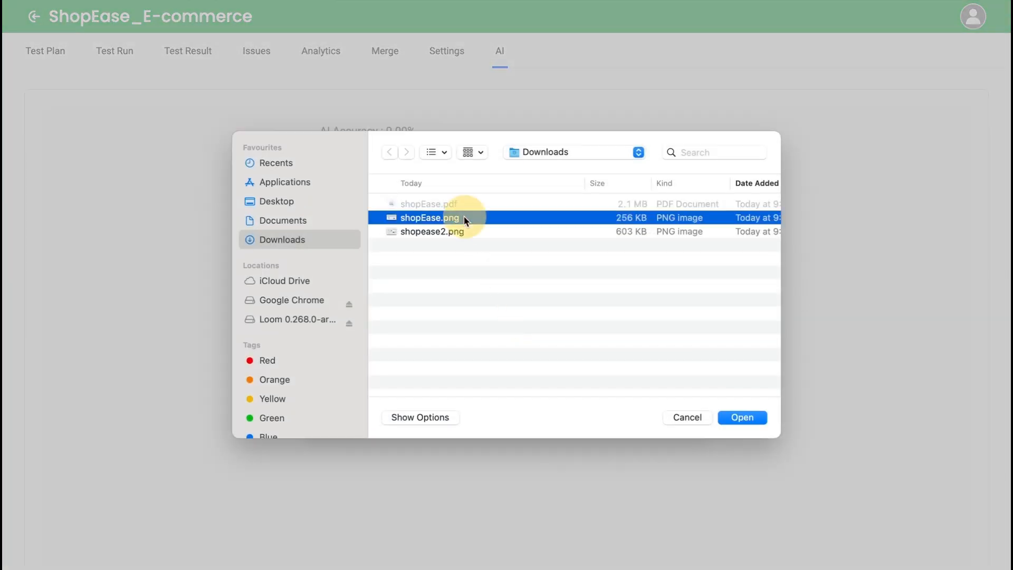
pyautogui.keyDown('shift'); pyautogui.click(451, 232); pyautogui.keyUp('shift')
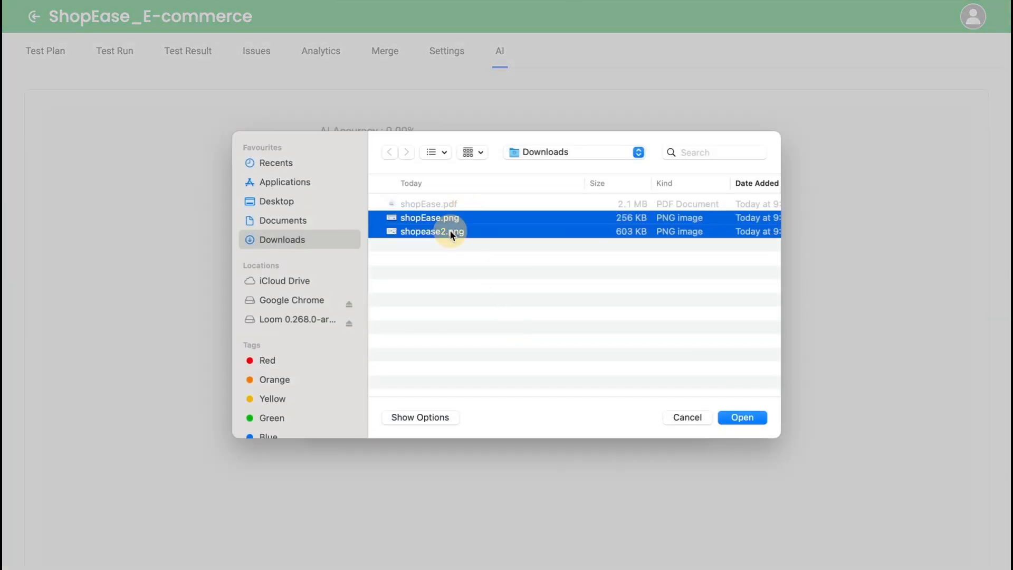
pyautogui.click(739, 417)
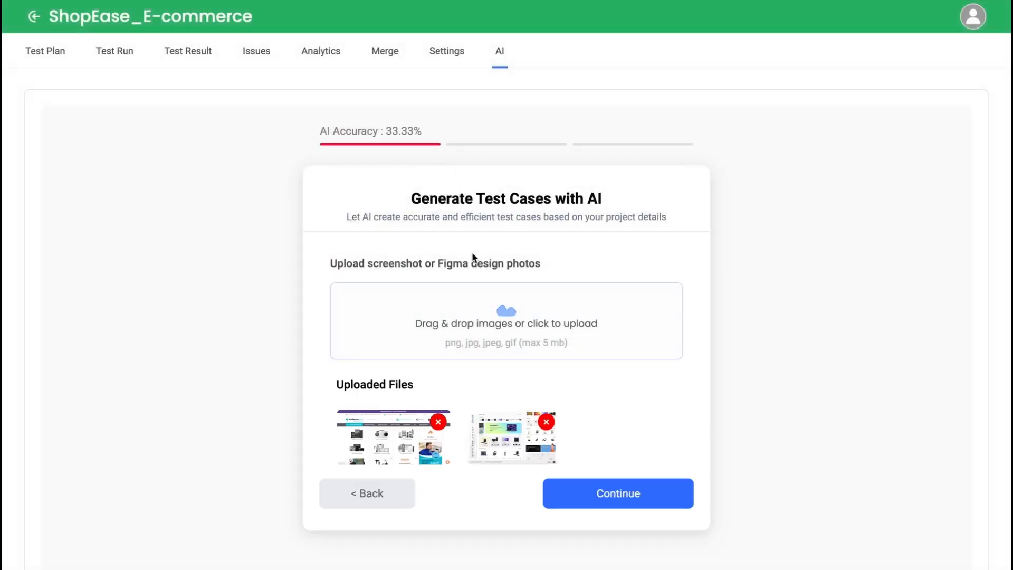
pyautogui.click(621, 495)
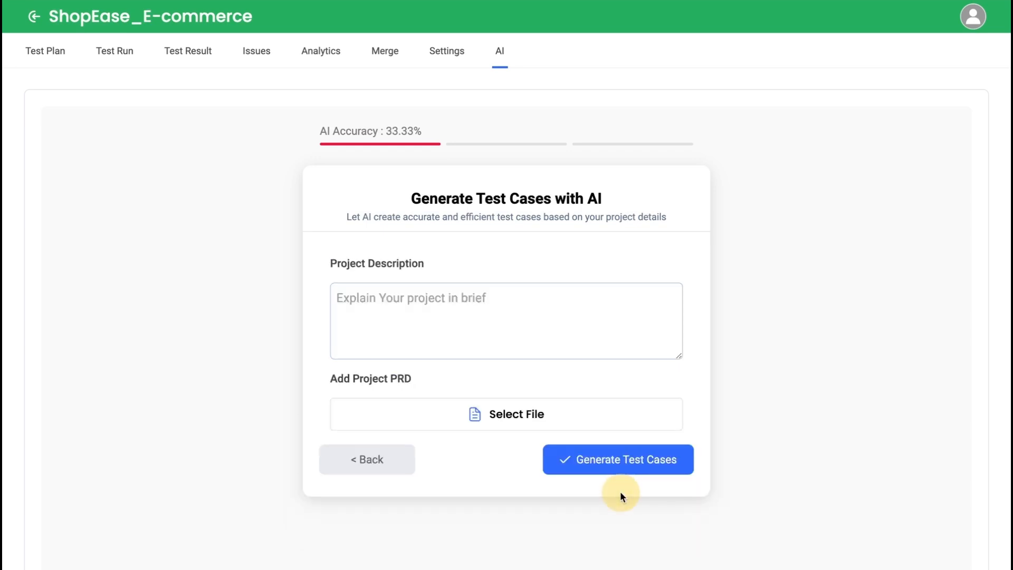
# Step: Fill in the AI generator's project description with the prepared e-commerce platform text
pyautogui.click(475, 302)
pyautogui.hotkey('ctrl', 'v')
pyautogui.scroll(5, 475, 303)
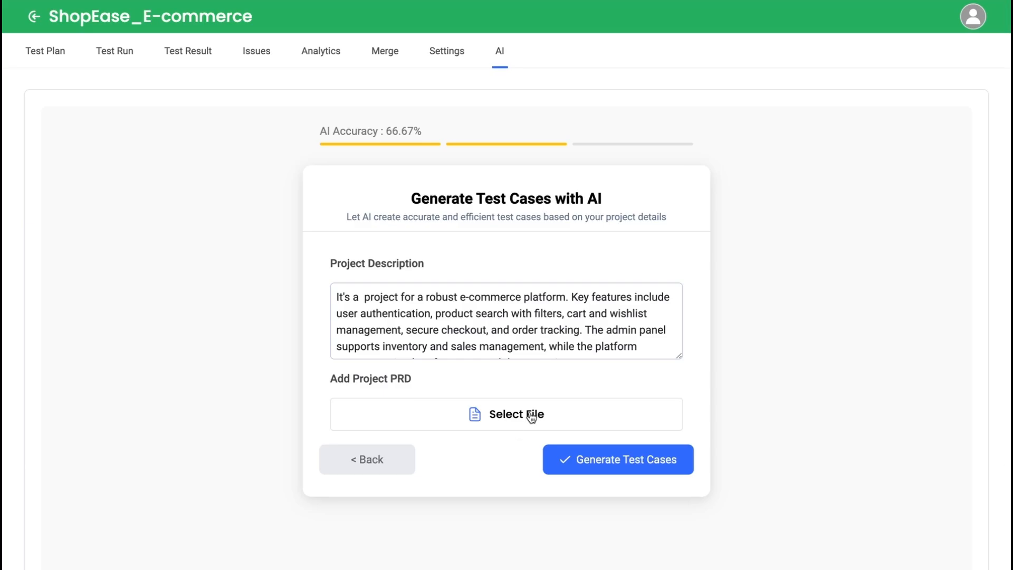
# Step: Attach shopEase.pdf from Downloads as the project PRD and generate the test cases
pyautogui.click(529, 412)
pyautogui.click(454, 204)
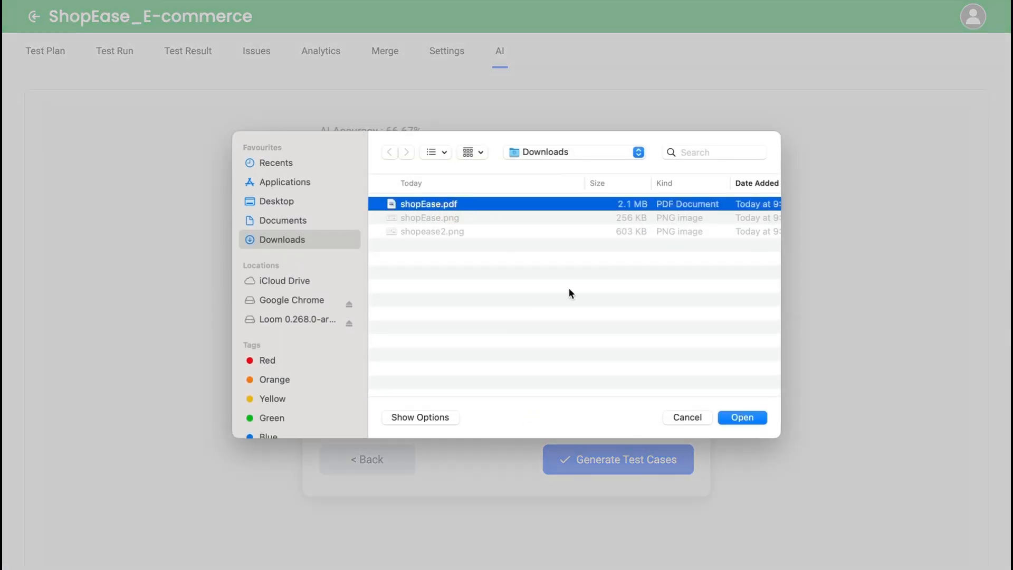
pyautogui.click(743, 417)
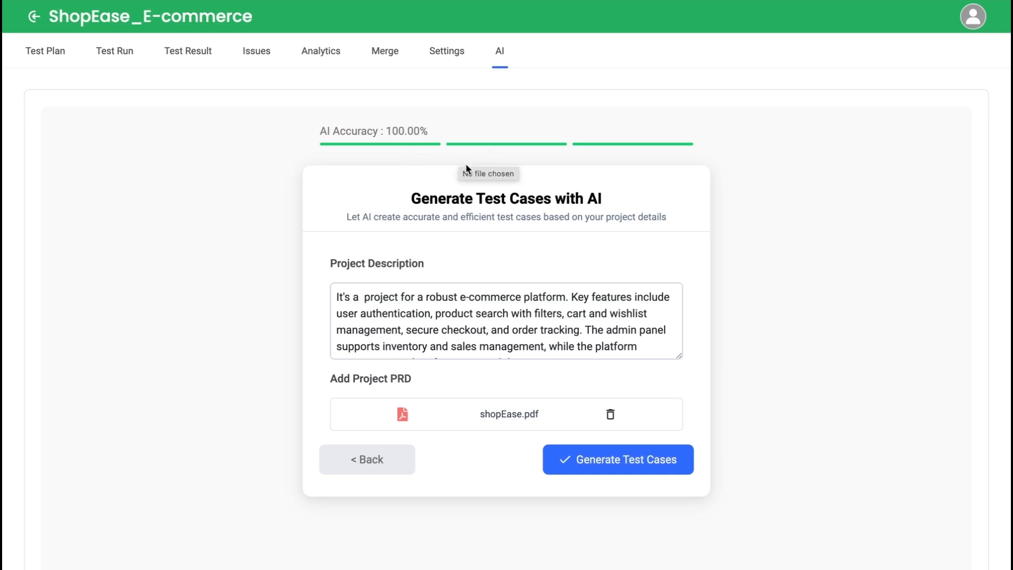
pyautogui.click(650, 476)
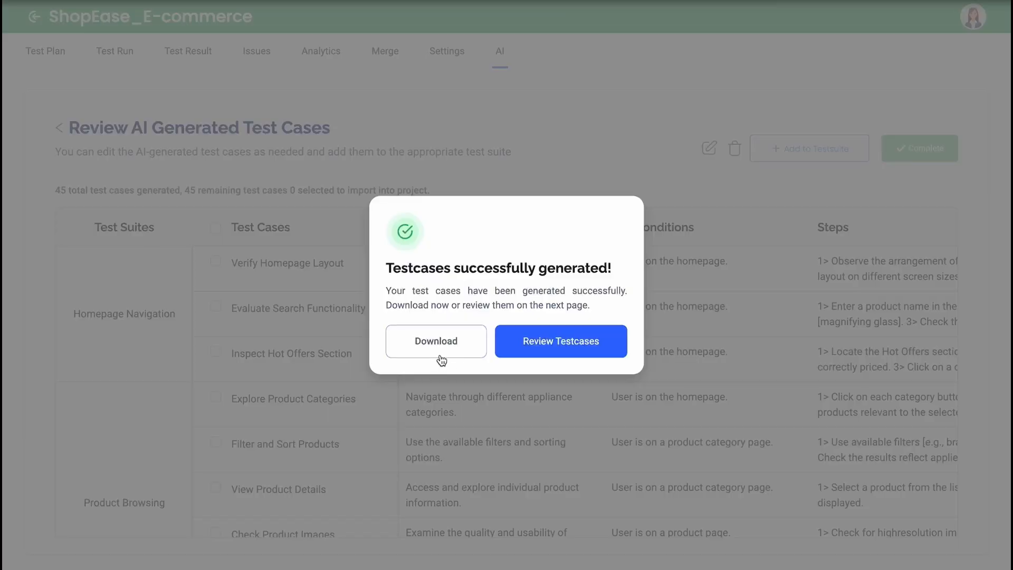
# Step: Review the generated test cases, examining their suites, descriptions, pre-conditions, steps and expected results
pyautogui.click(558, 351)
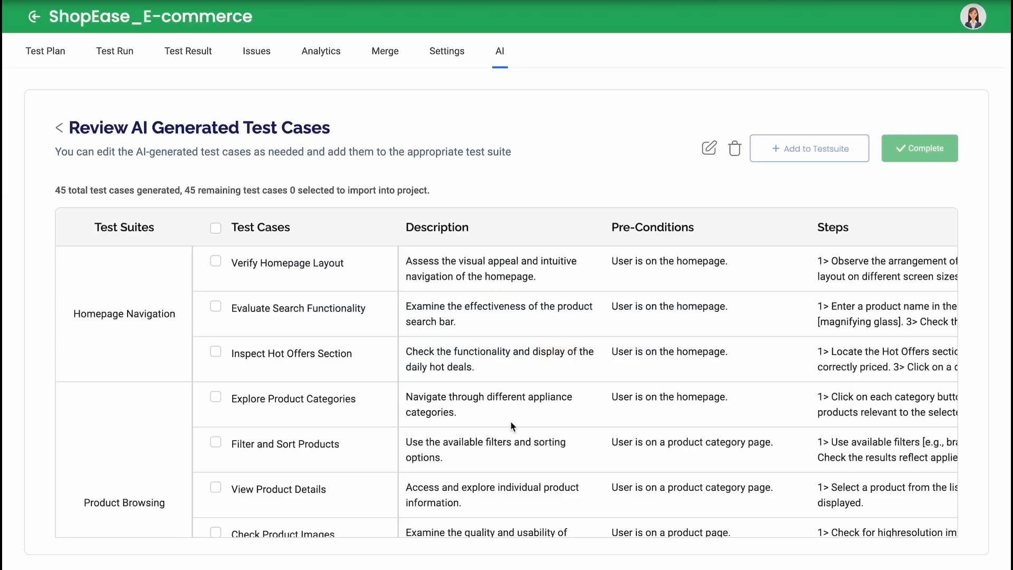
pyautogui.scroll(-3, 511, 423)
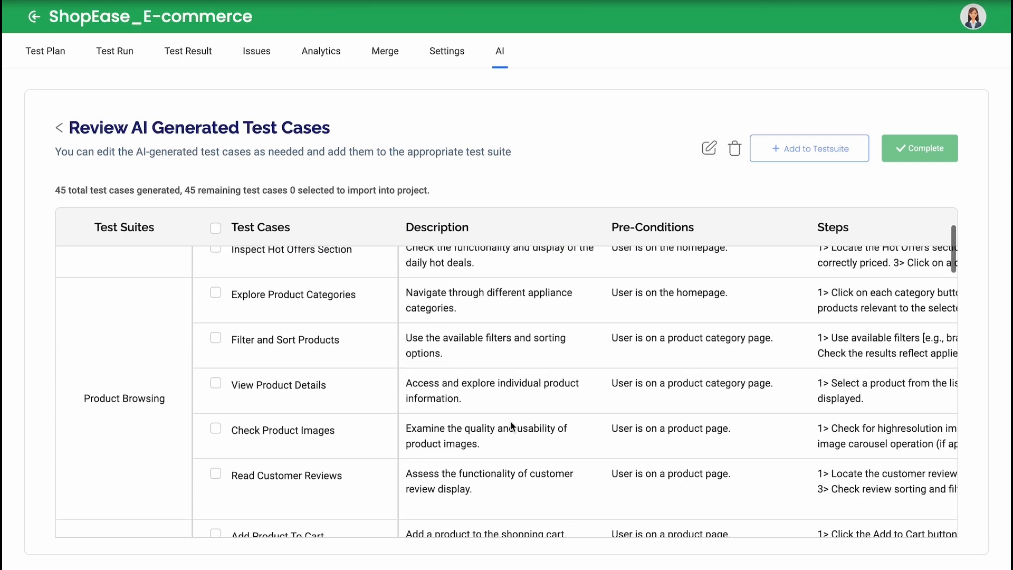
pyautogui.scroll(-5, 511, 424)
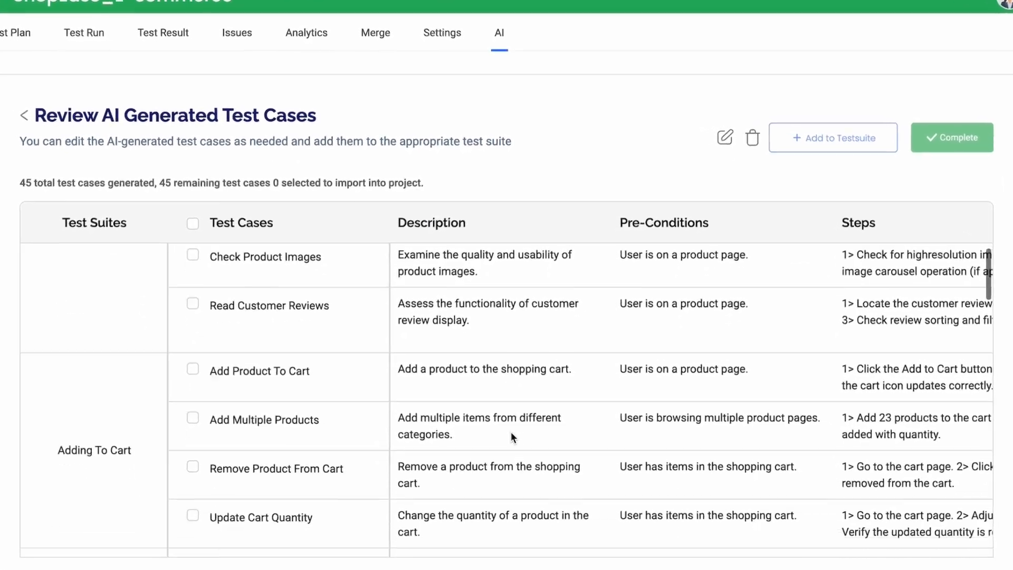
pyautogui.scroll(-2, 511, 436)
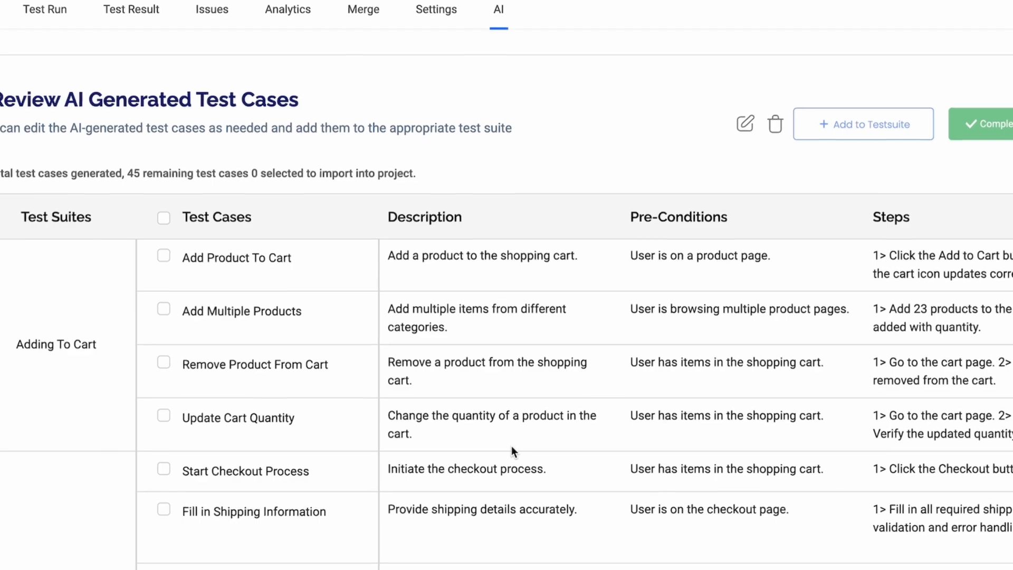
pyautogui.hscroll(-1, 512, 449)
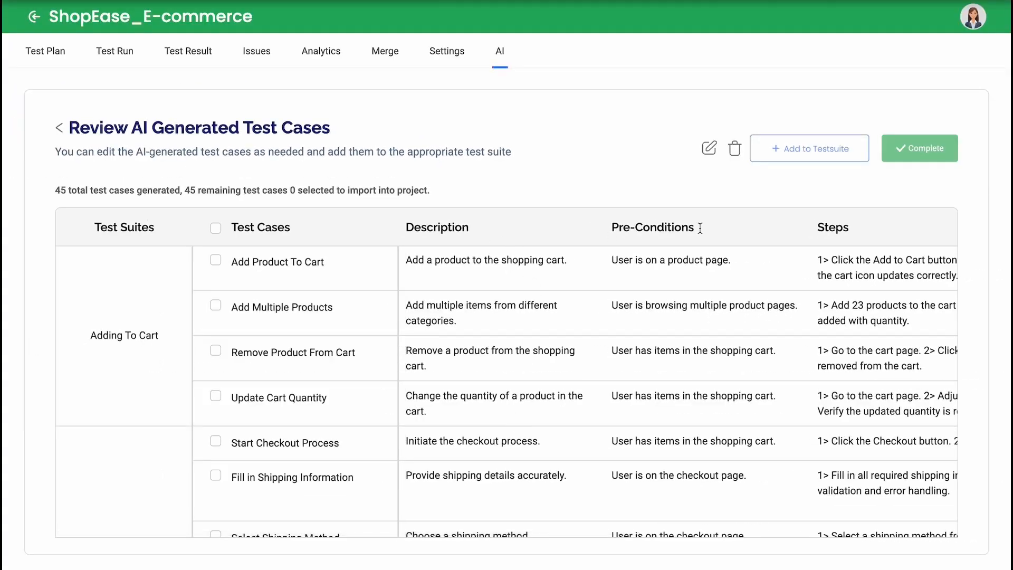
pyautogui.hscroll(1, 760, 217)
pyautogui.hscroll(5, 719, 229)
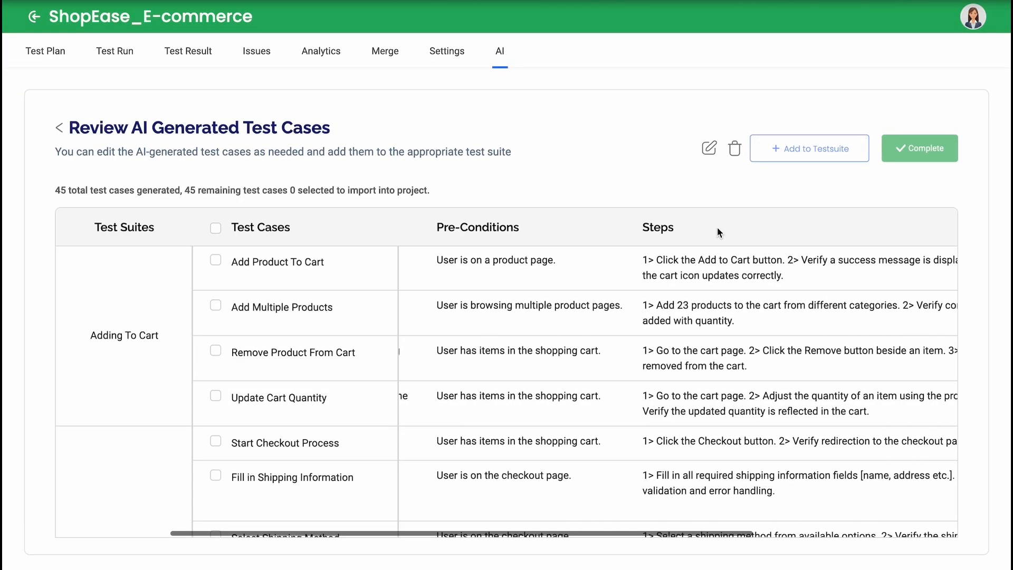
pyautogui.hscroll(4, 717, 226)
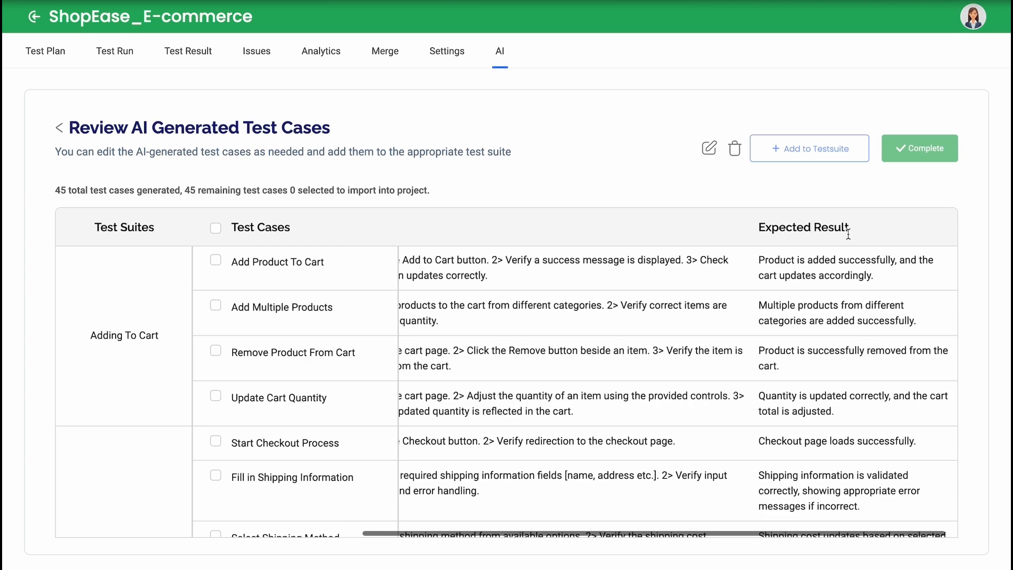
pyautogui.scroll(-1, 790, 421)
pyautogui.scroll(-4, 789, 419)
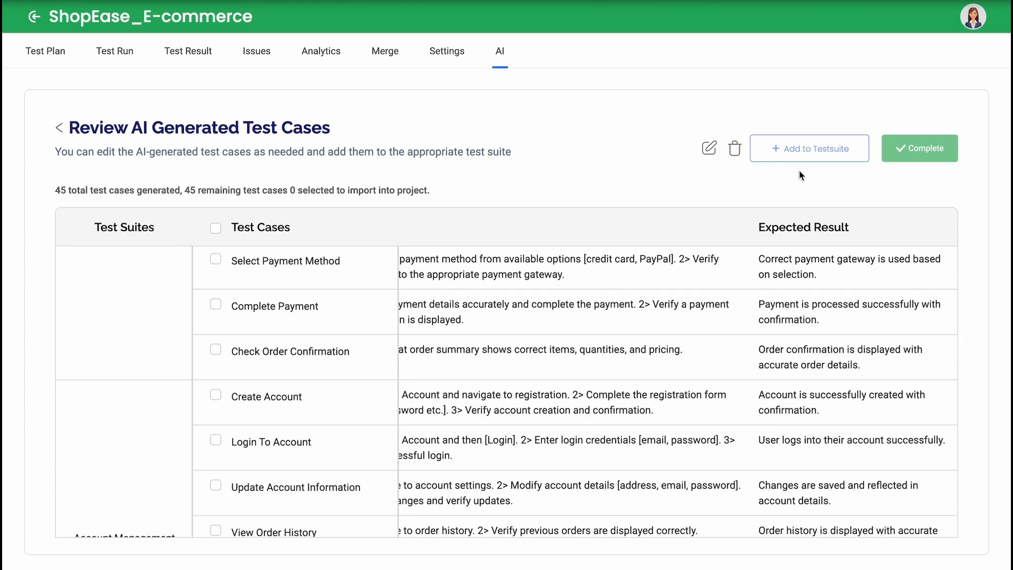
# Step: Delete the Verify Homepage Layout and Evaluate Search Functionality test cases from the Homepage Navigation suite
pyautogui.scroll(5, 758, 337)
pyautogui.hscroll(-5, 758, 338)
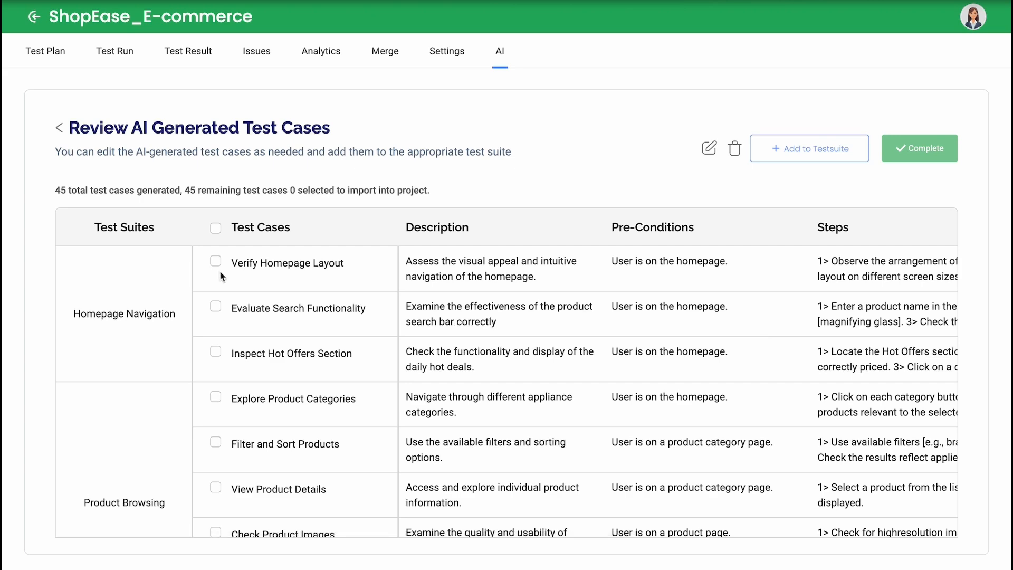
pyautogui.click(216, 262)
pyautogui.click(216, 307)
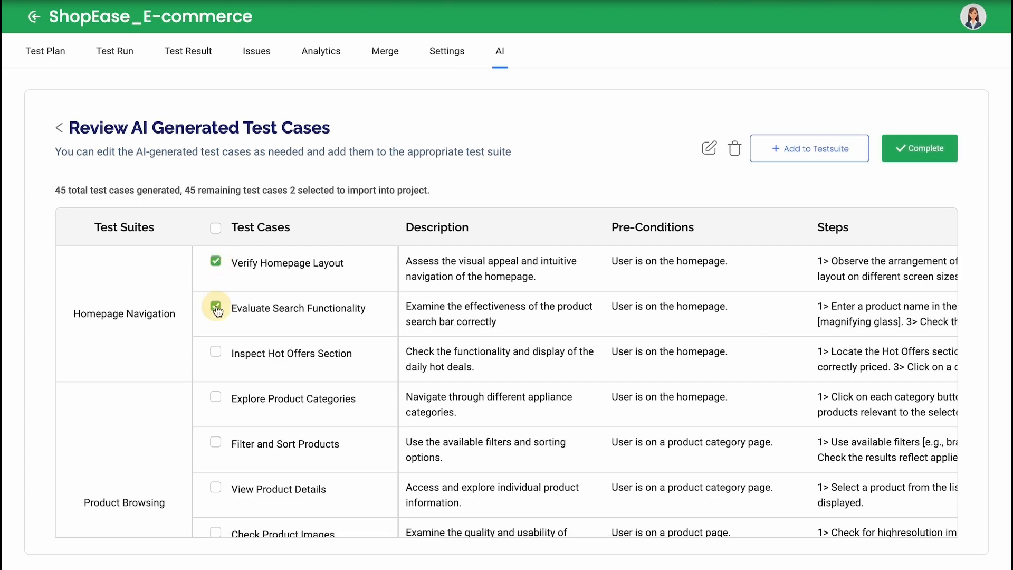
pyautogui.click(735, 150)
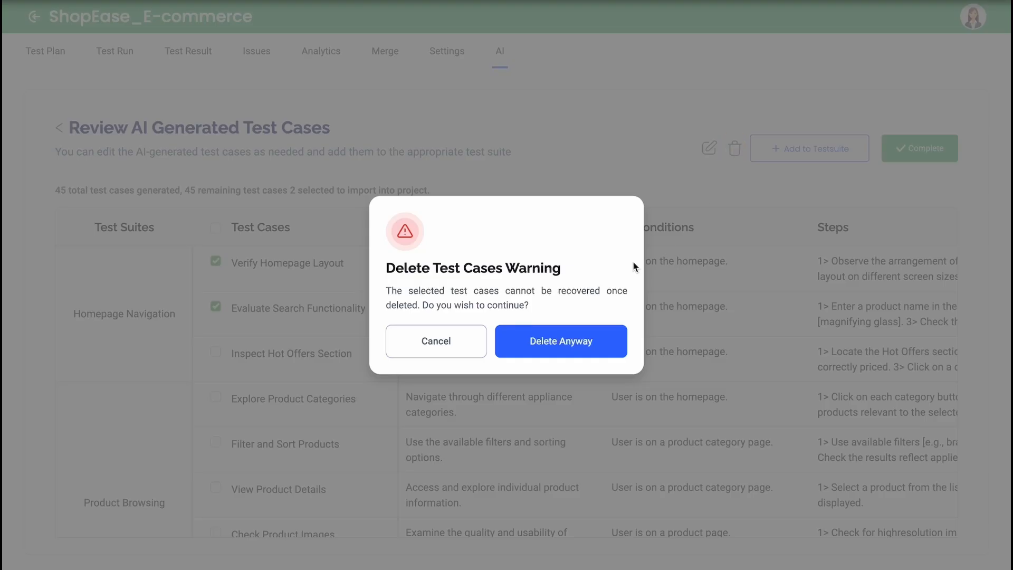
pyautogui.click(543, 344)
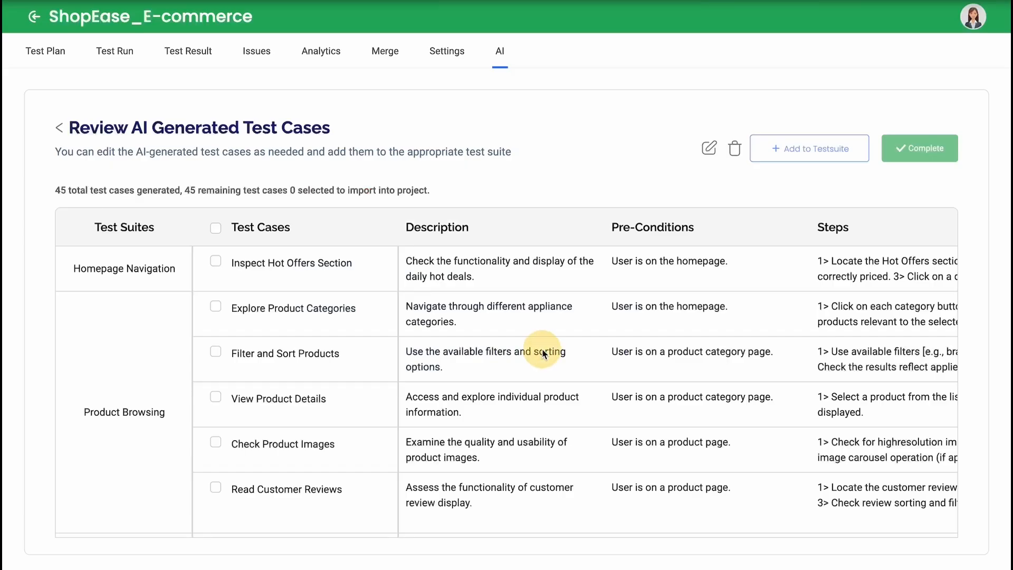
# Step: Change the Explore Product Categories description to "Navigate through the existing different appliance categories."
pyautogui.click(709, 149)
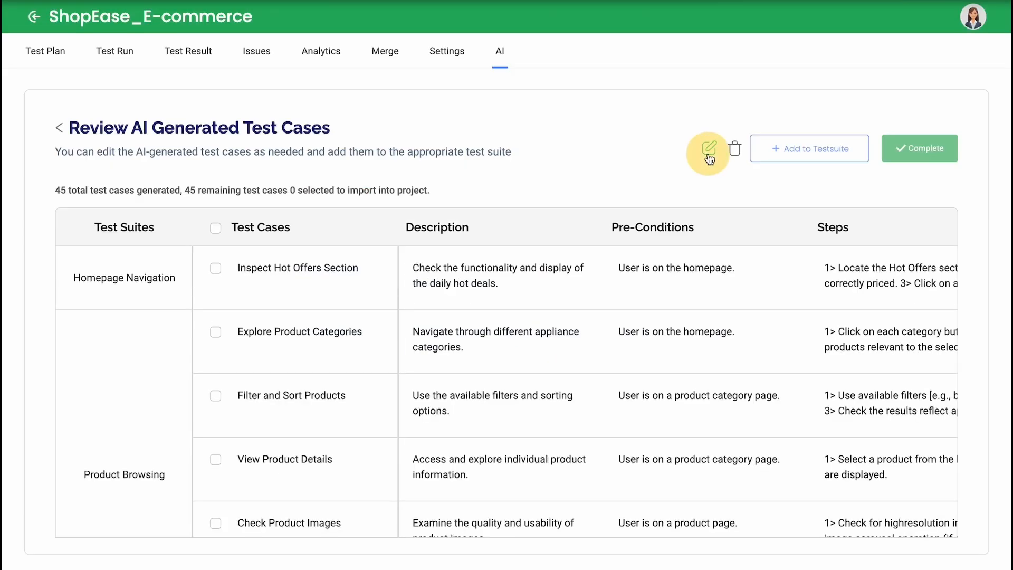
pyautogui.click(495, 331)
pyautogui.write('the exist')
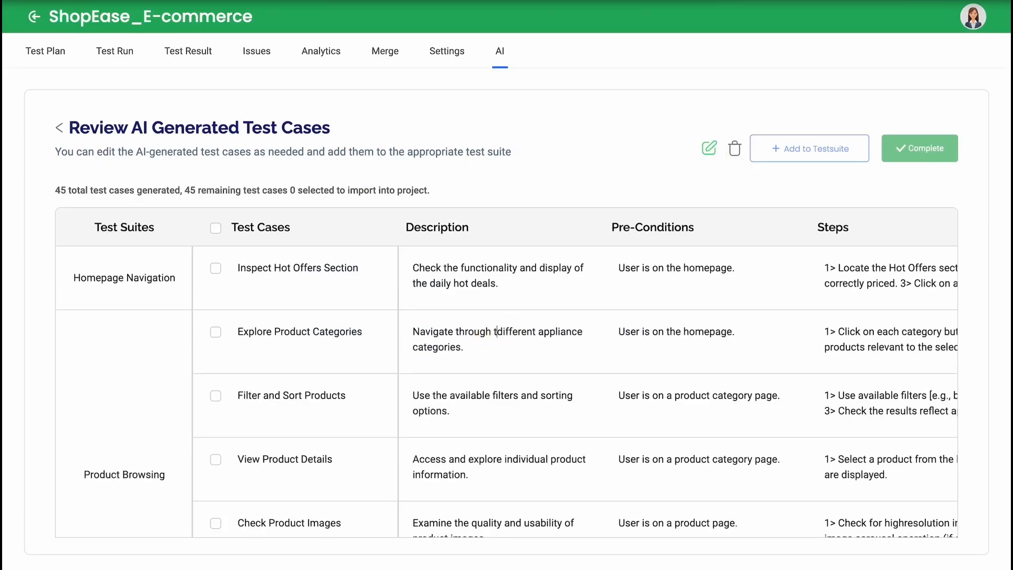
pyautogui.write('ing')
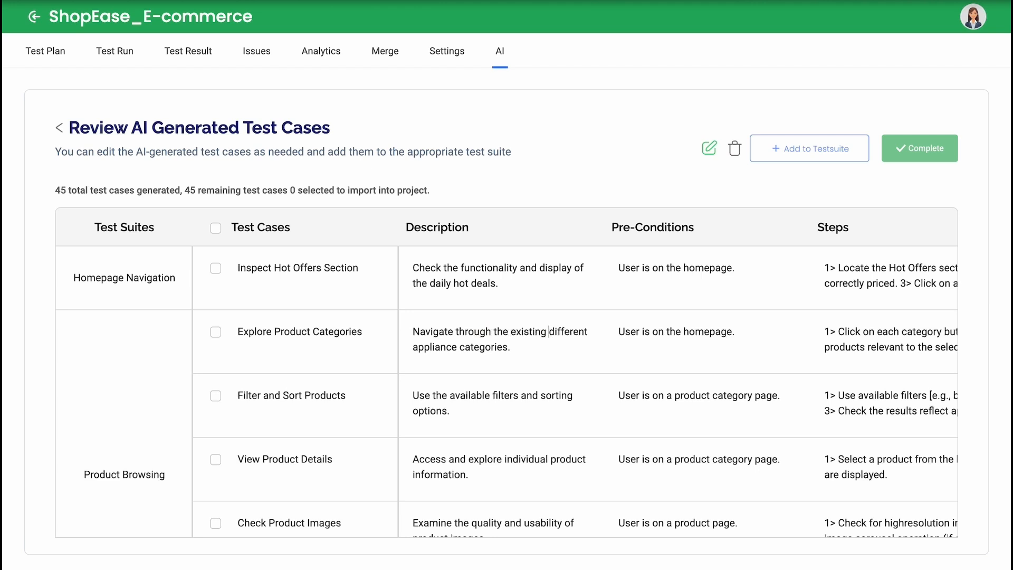
pyautogui.click(709, 148)
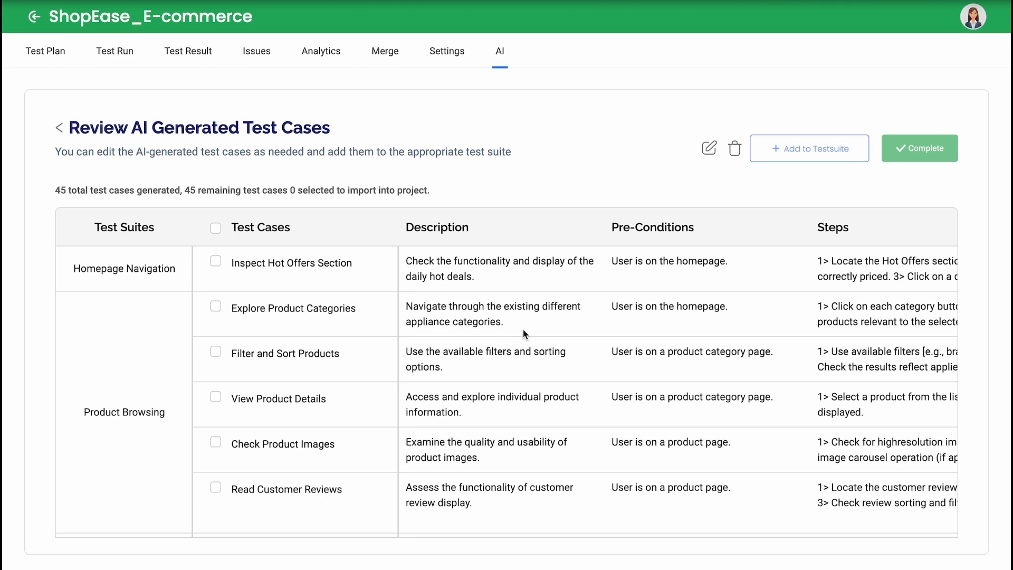
# Step: Add Explore Product Categories, View Product Details and Check Product Images to a new test suite named Product Browsing2
pyautogui.click(216, 306)
pyautogui.click(215, 397)
pyautogui.click(216, 440)
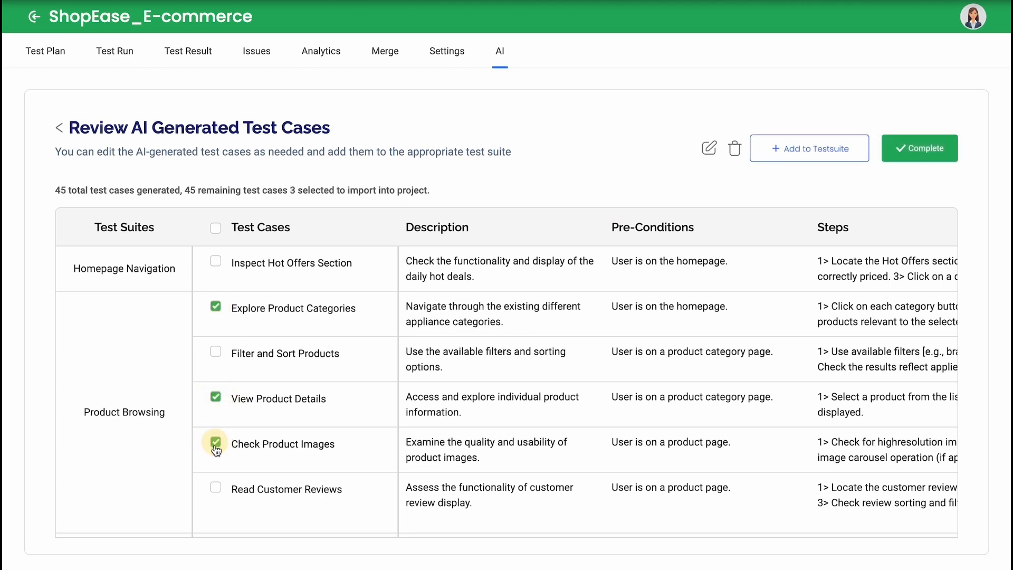
pyautogui.click(801, 159)
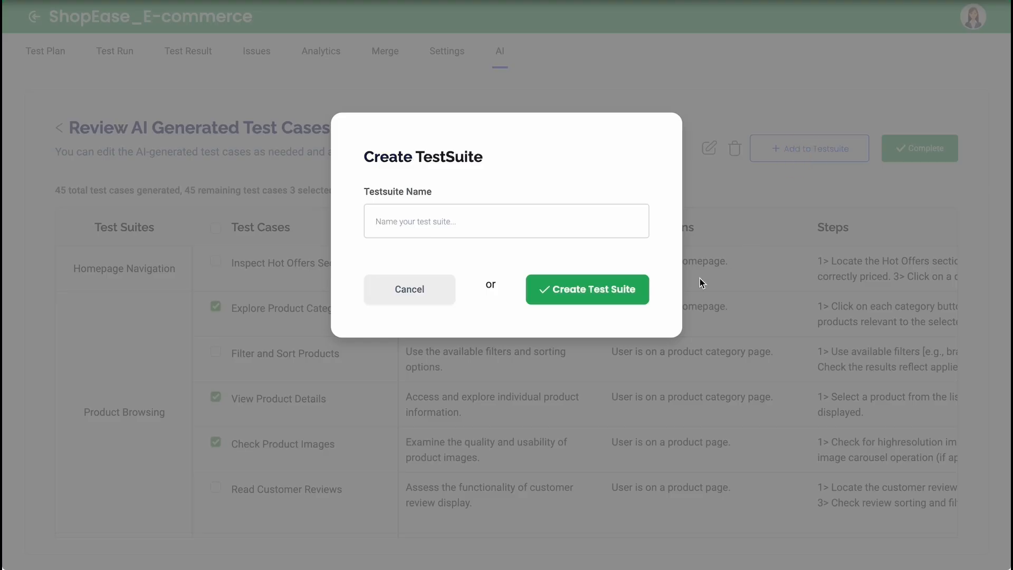
pyautogui.press('capslock')
pyautogui.write('Product Browsing2')
pyautogui.click(573, 270)
# Step: Select all the reviewed test cases, including the Product Browsing2 suite, and complete their import into the project
pyautogui.scroll(-6, 495, 391)
pyautogui.scroll(-5, 495, 397)
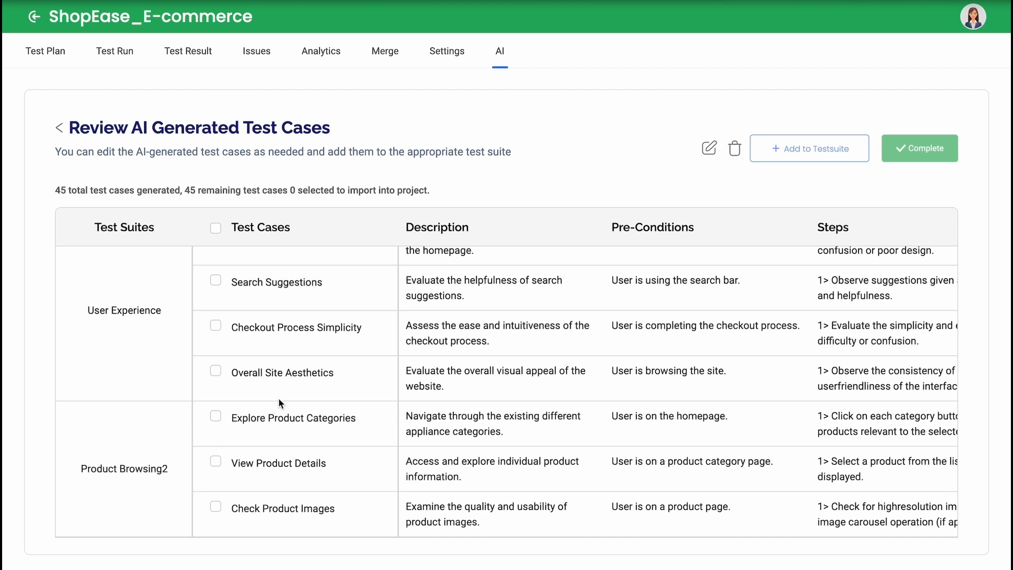
pyautogui.click(216, 282)
pyautogui.click(216, 326)
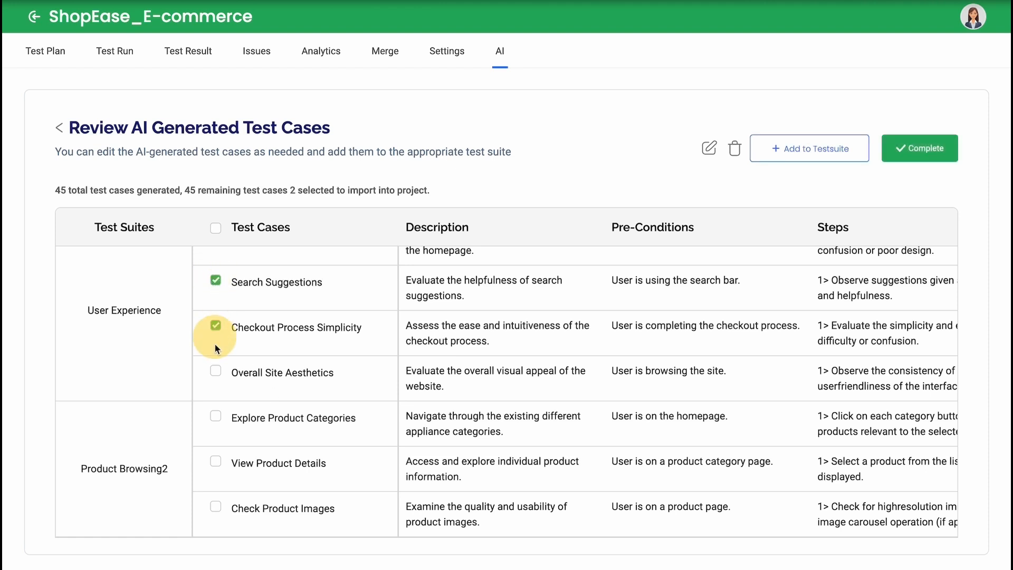
pyautogui.click(215, 371)
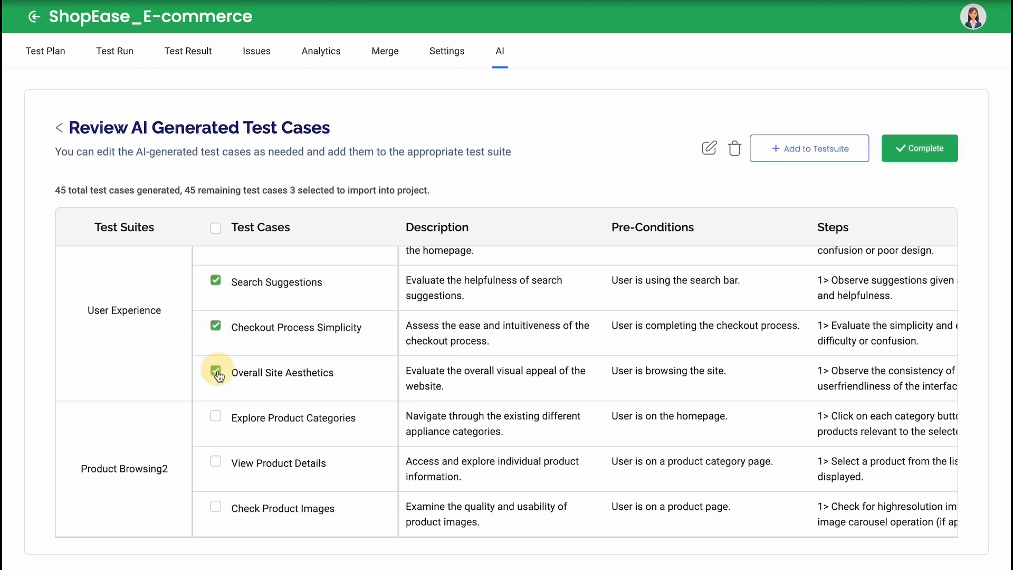
pyautogui.click(216, 418)
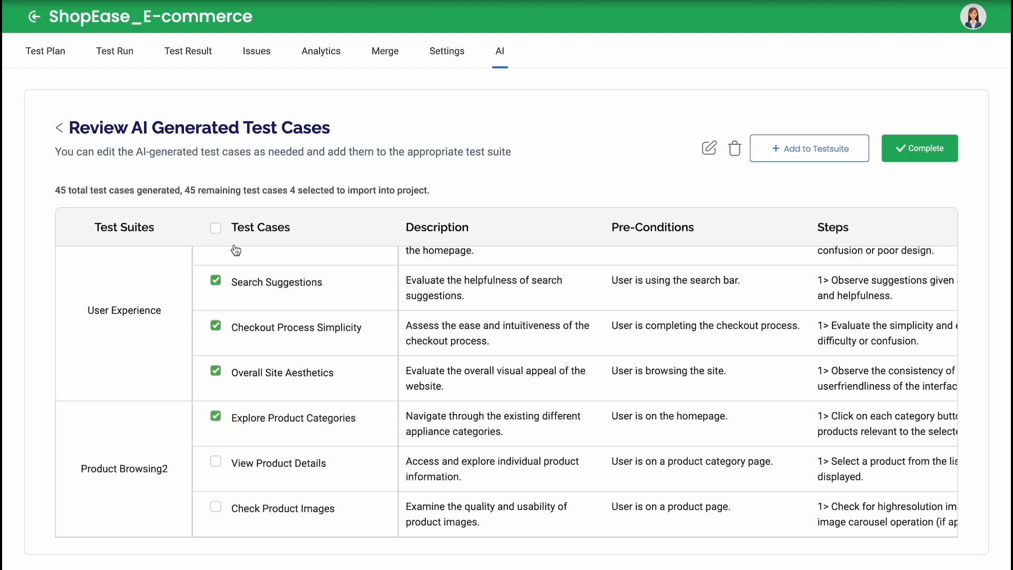
pyautogui.click(216, 228)
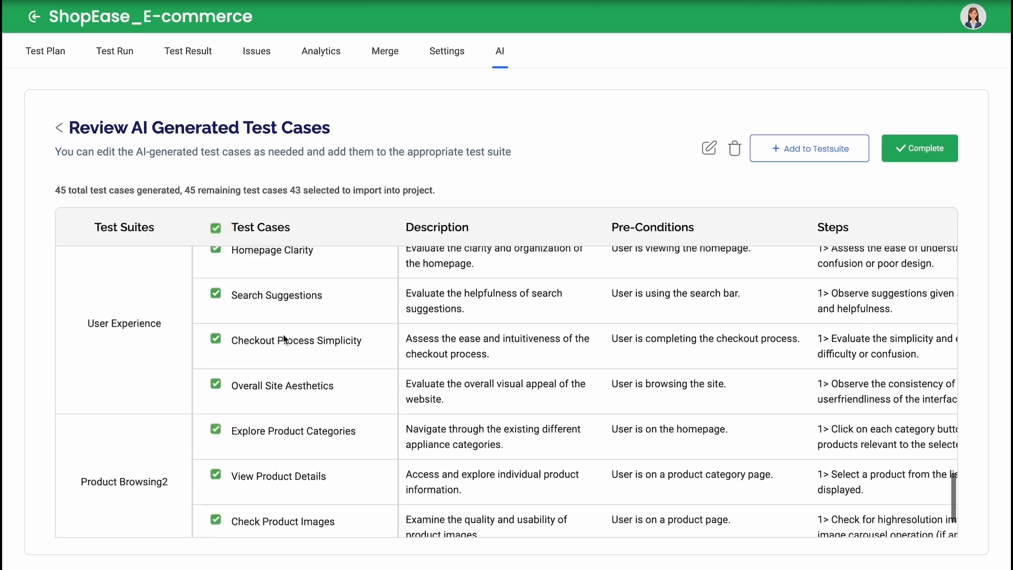
pyautogui.click(893, 162)
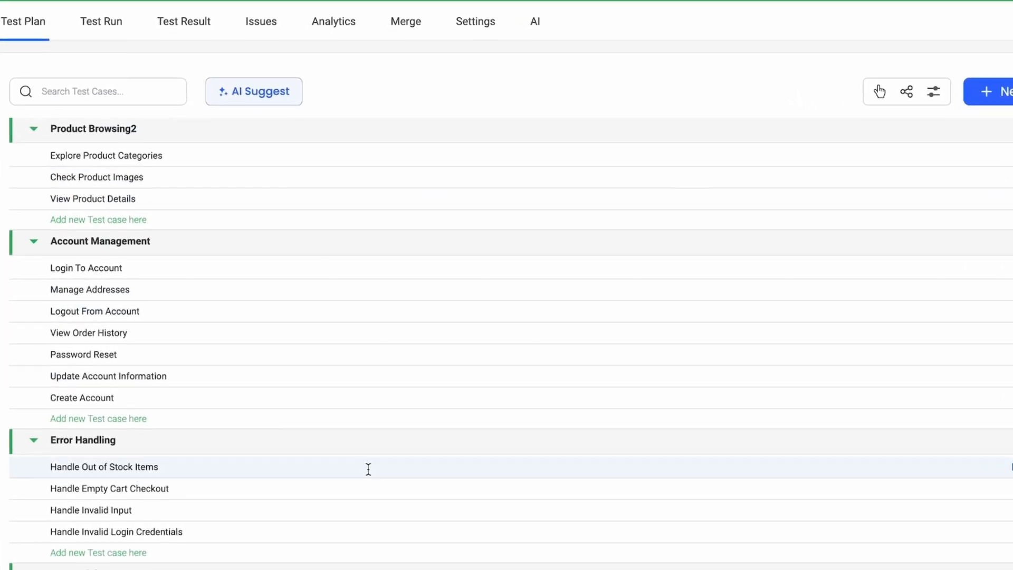
# Step: Look through the imported test suites and the details of Explore Product Categories and the test cases following it
pyautogui.scroll(-15, 427, 248)
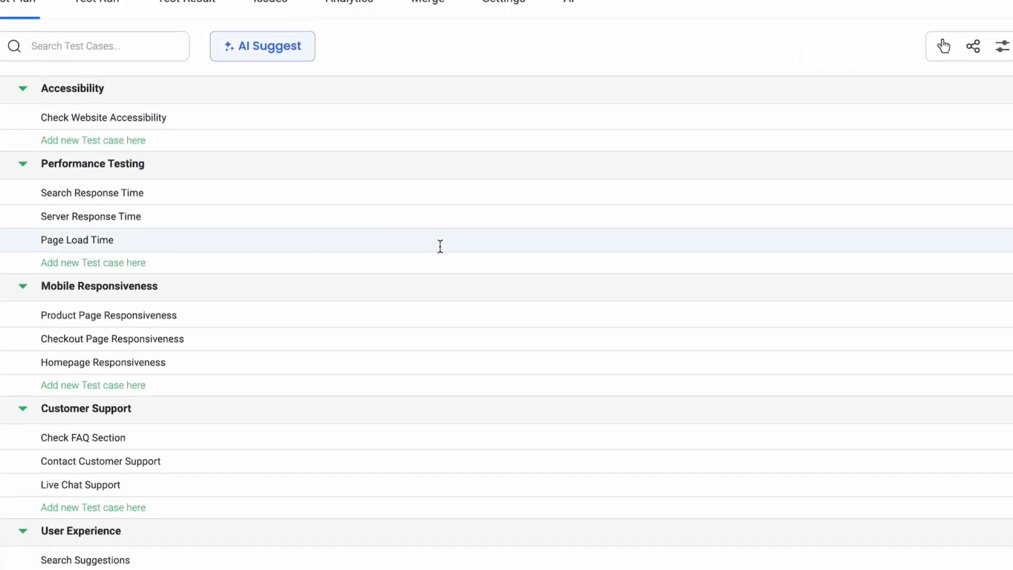
pyautogui.scroll(-5, 455, 248)
pyautogui.scroll(20, 475, 248)
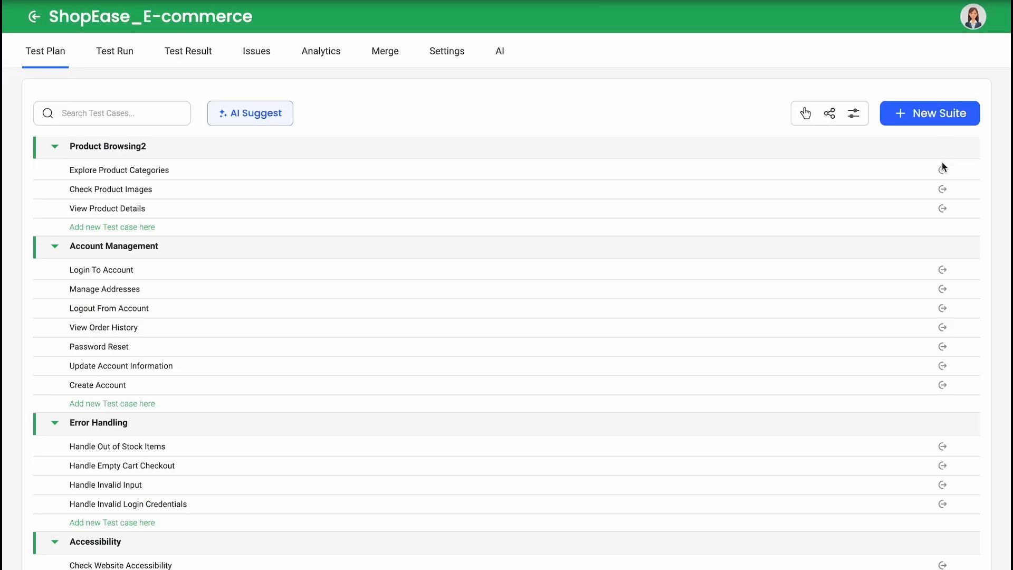
pyautogui.click(943, 169)
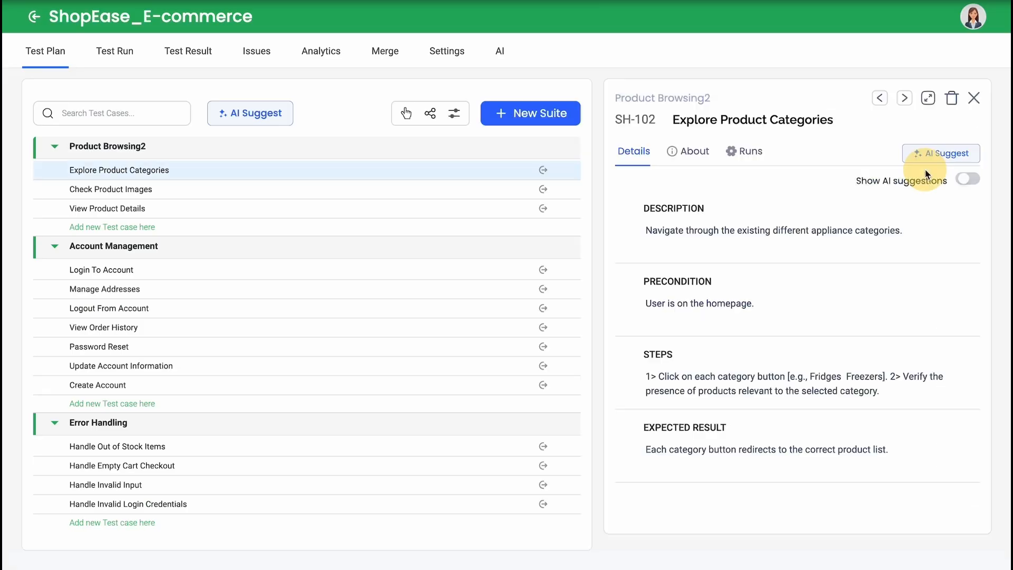
pyautogui.click(904, 98)
pyautogui.click(904, 98)
pyautogui.click(905, 99)
pyautogui.click(905, 99)
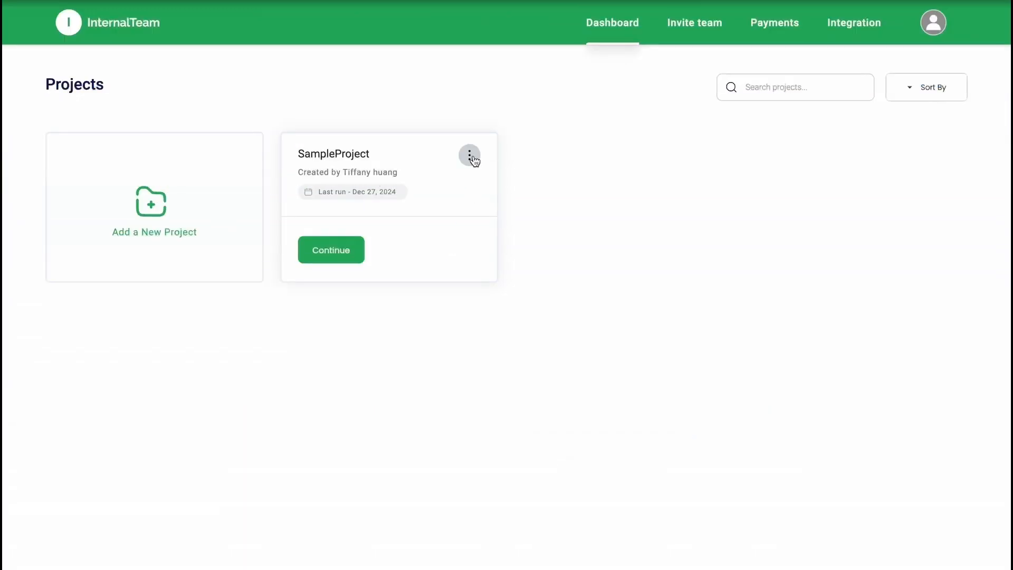
# Step: Rename SampleProject as SwiftMart with the description "This is a e-commerce platform website", and open the project
pyautogui.click(471, 157)
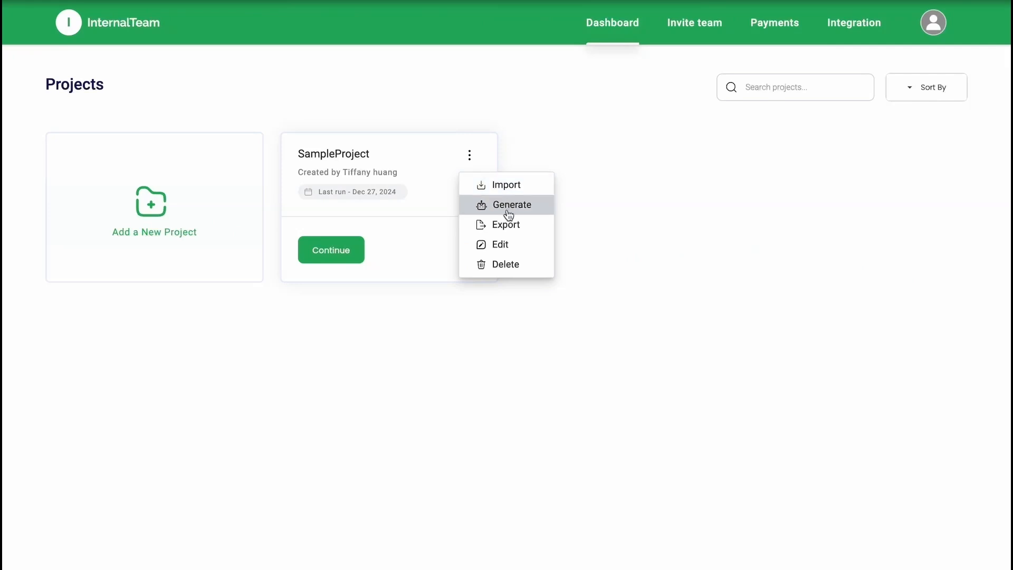
pyautogui.click(496, 245)
pyautogui.moveTo(432, 224); pyautogui.dragTo(344, 217)
pyautogui.write('SwiftMart')
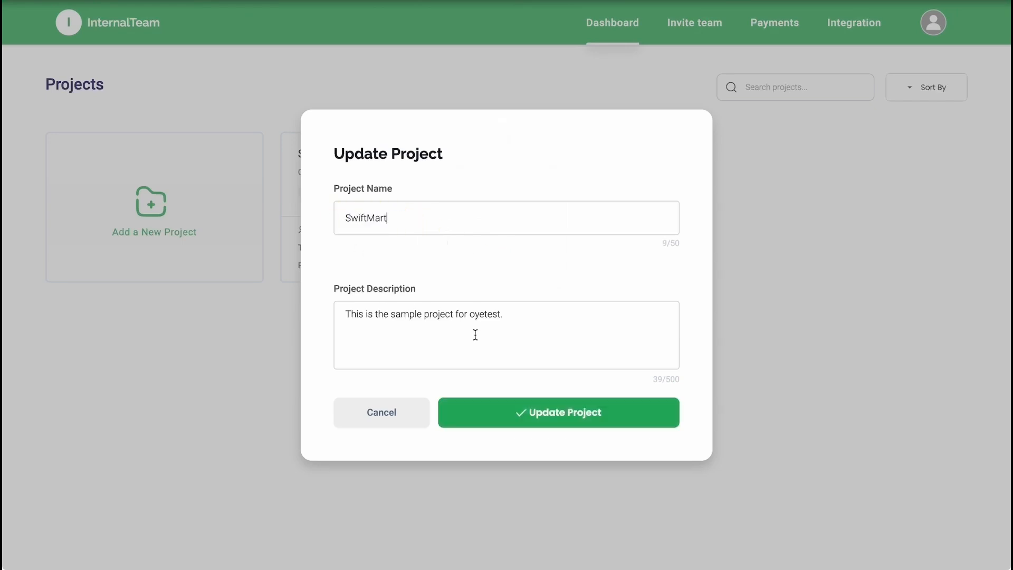
pyautogui.moveTo(521, 316); pyautogui.dragTo(376, 319)
pyautogui.write('a e-commerc')
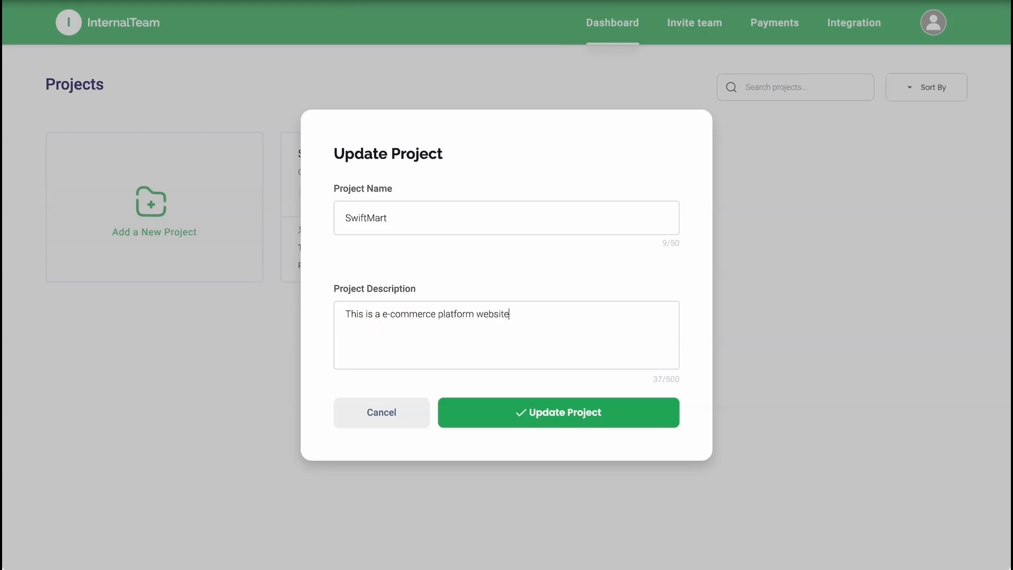
pyautogui.click(493, 417)
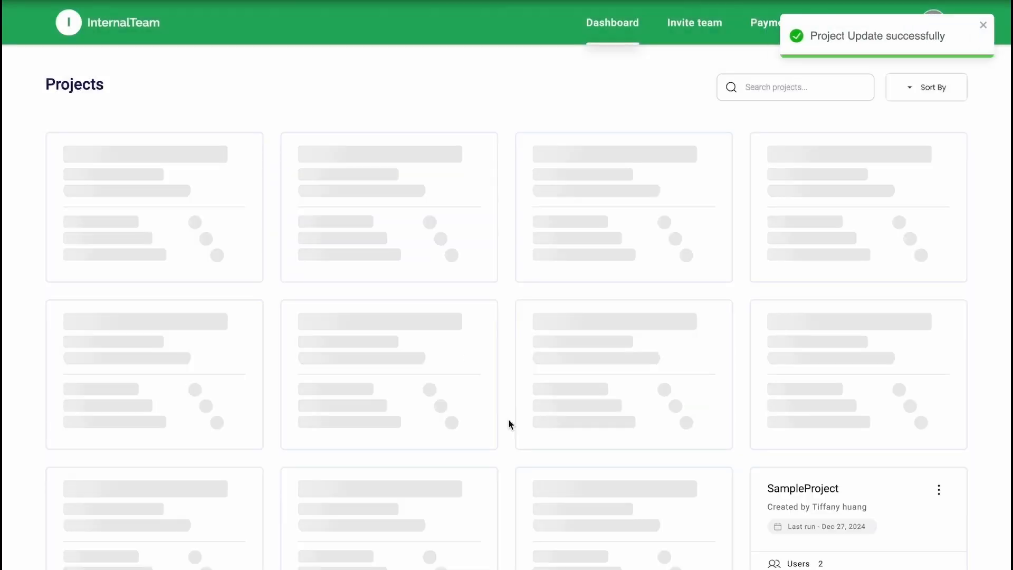
pyautogui.moveTo(454, 249)
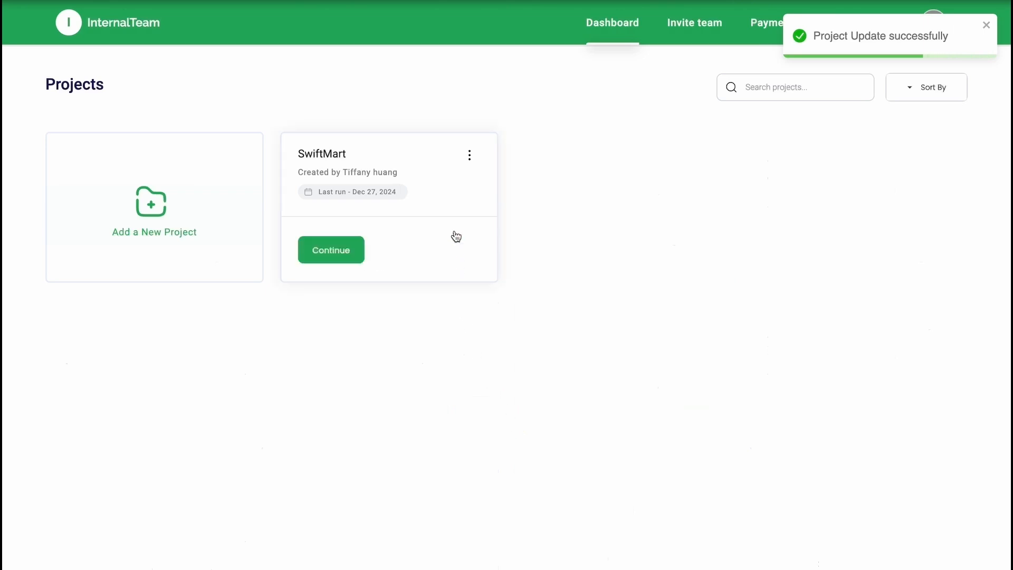
pyautogui.click(456, 220)
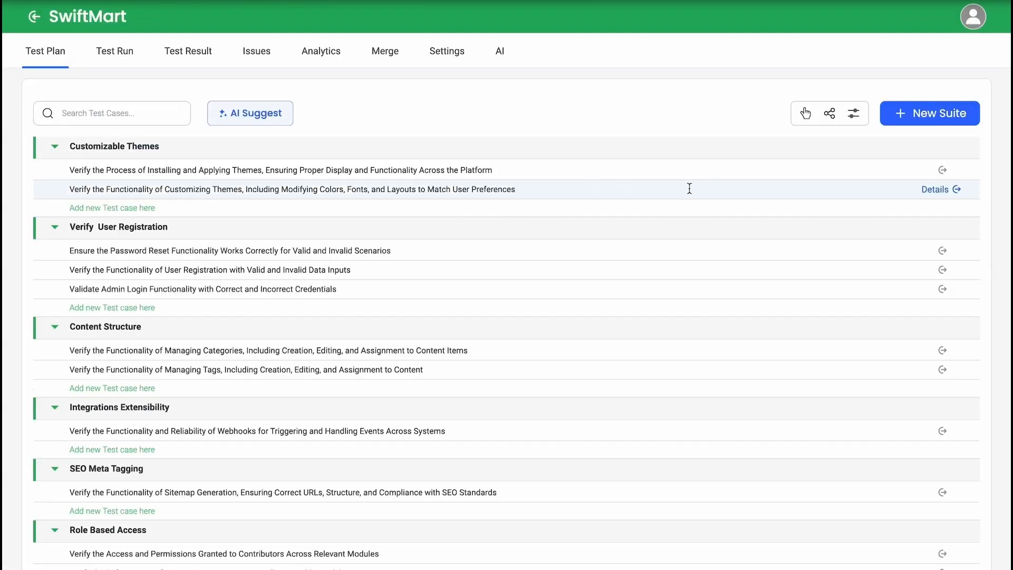
# Step: Collapse all the test suites in the test plan and expand them again
pyautogui.click(806, 118)
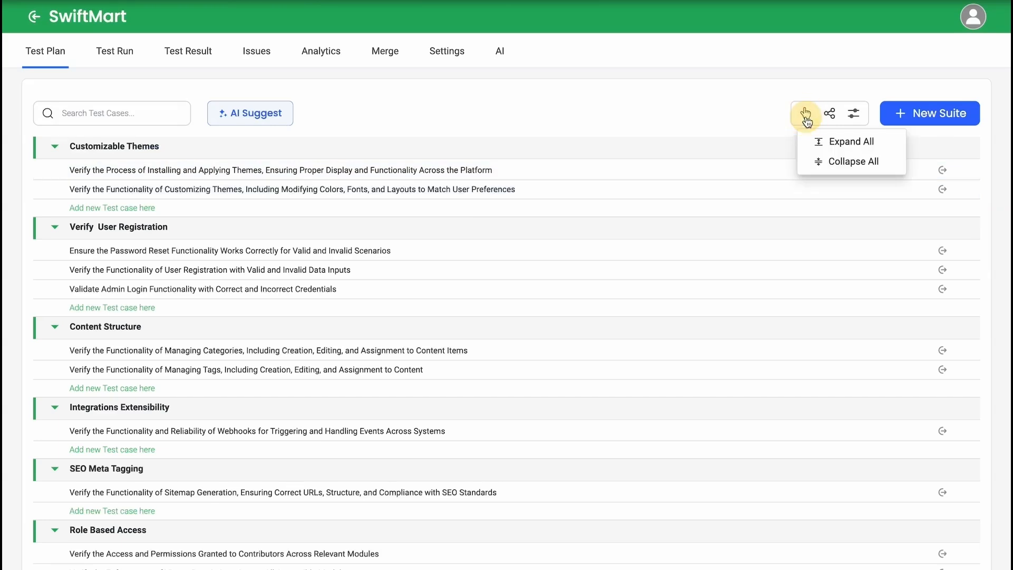
pyautogui.click(837, 161)
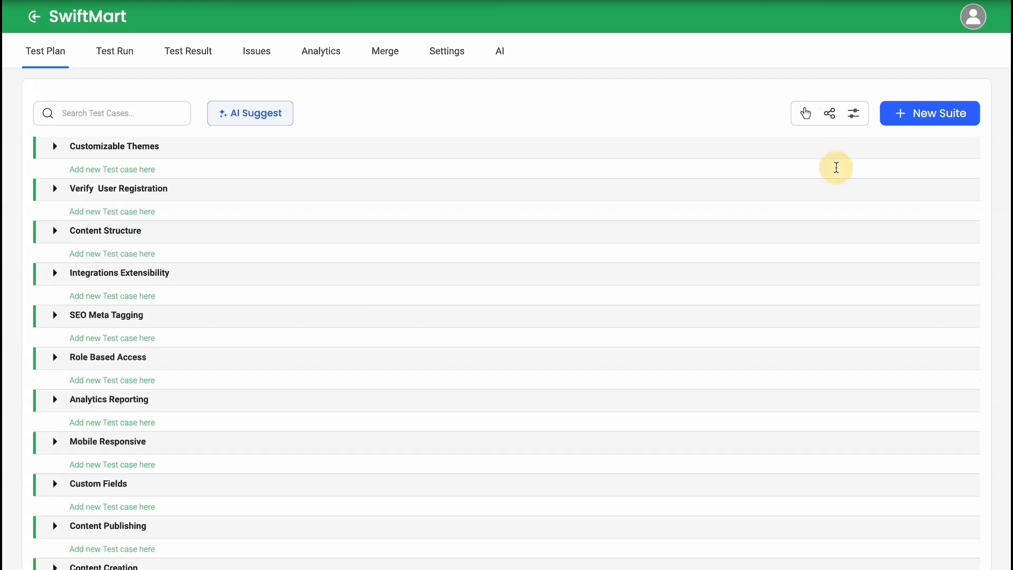
pyautogui.click(807, 118)
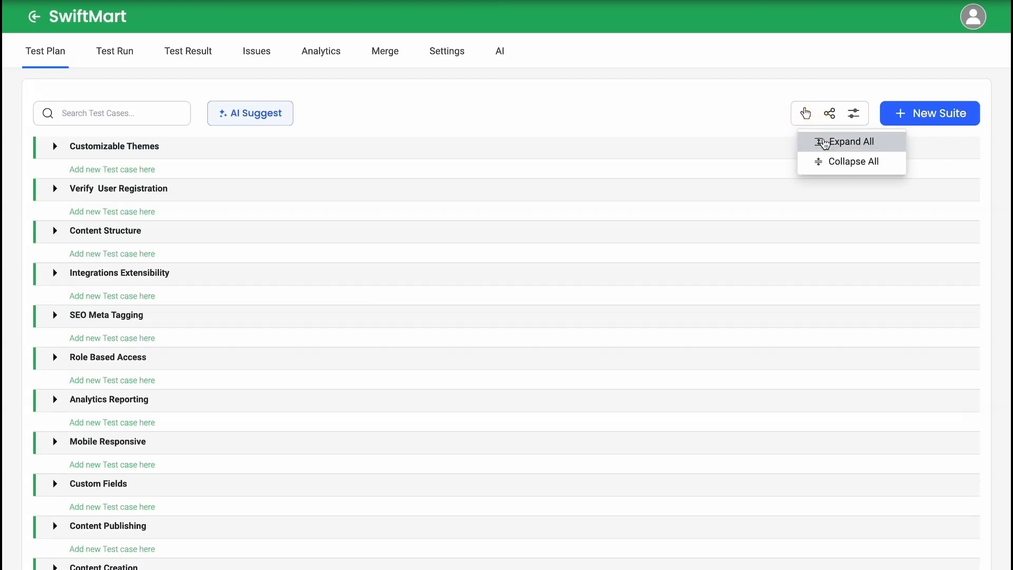
pyautogui.click(832, 139)
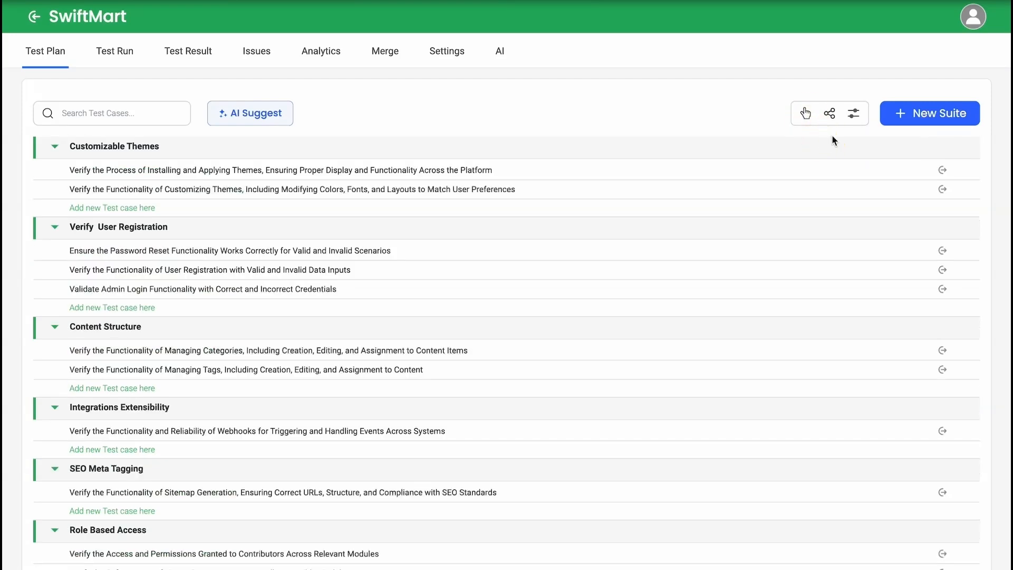
# Step: Examine the test case filter options without applying any, and collapse and re-expand the Customizable Themes suite
pyautogui.click(858, 121)
pyautogui.scroll(-2, 870, 324)
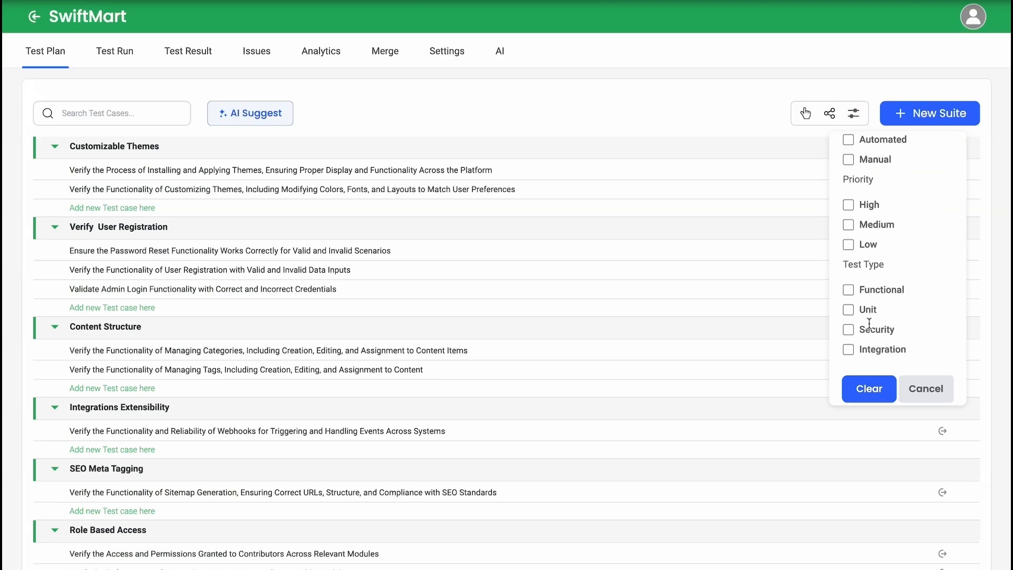
pyautogui.scroll(2, 870, 323)
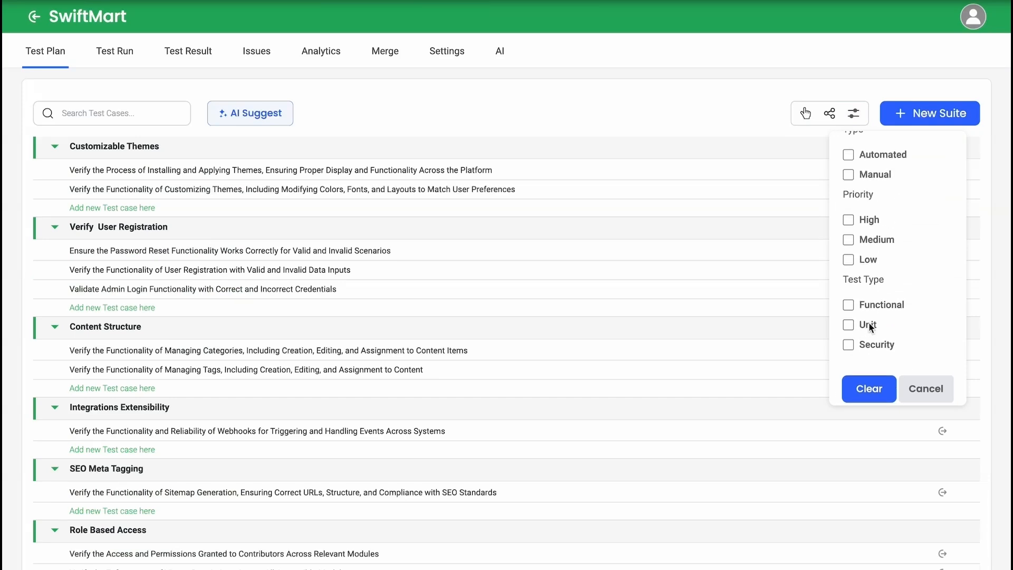
pyautogui.click(918, 388)
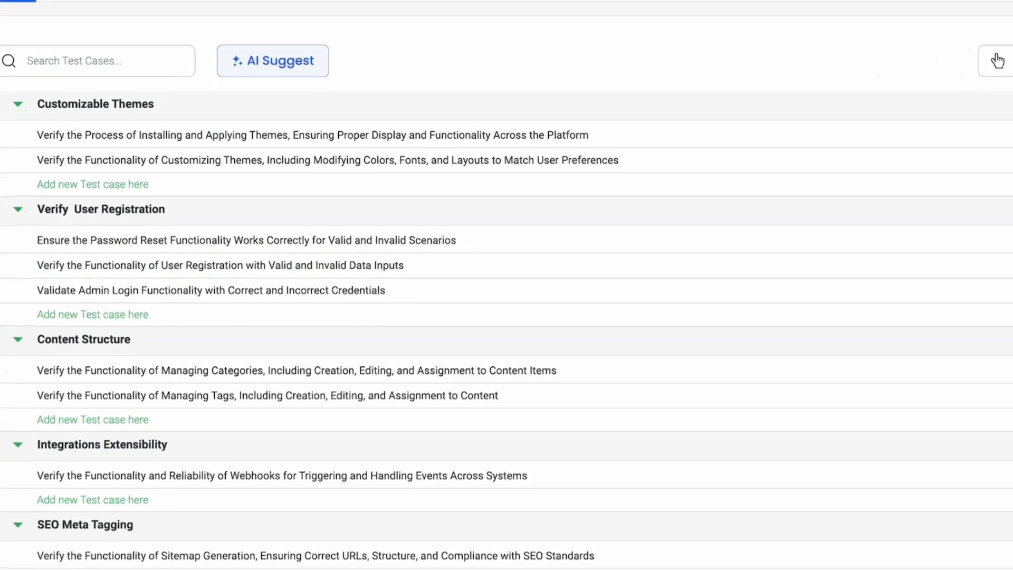
pyautogui.click(16, 90)
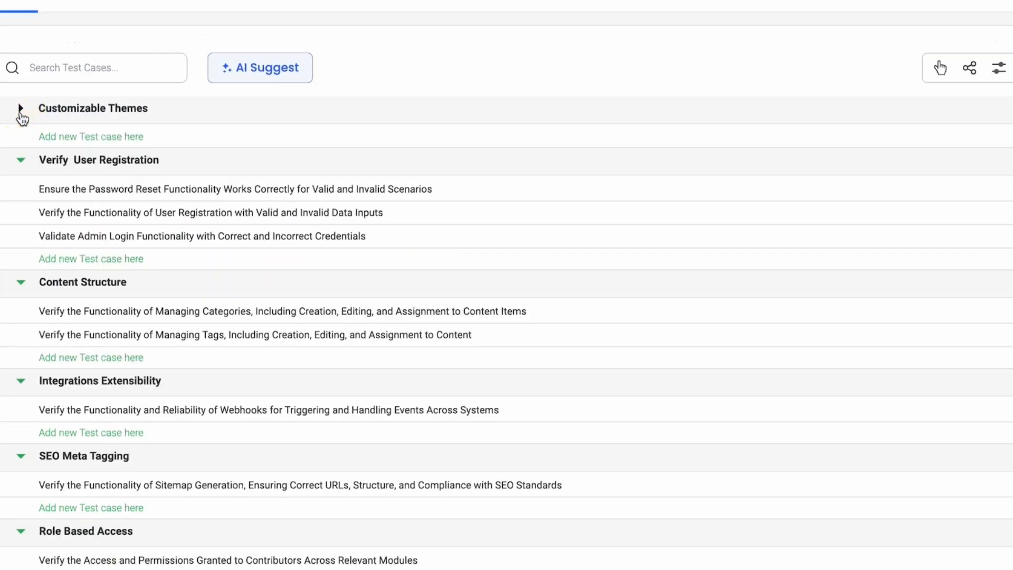
pyautogui.click(20, 112)
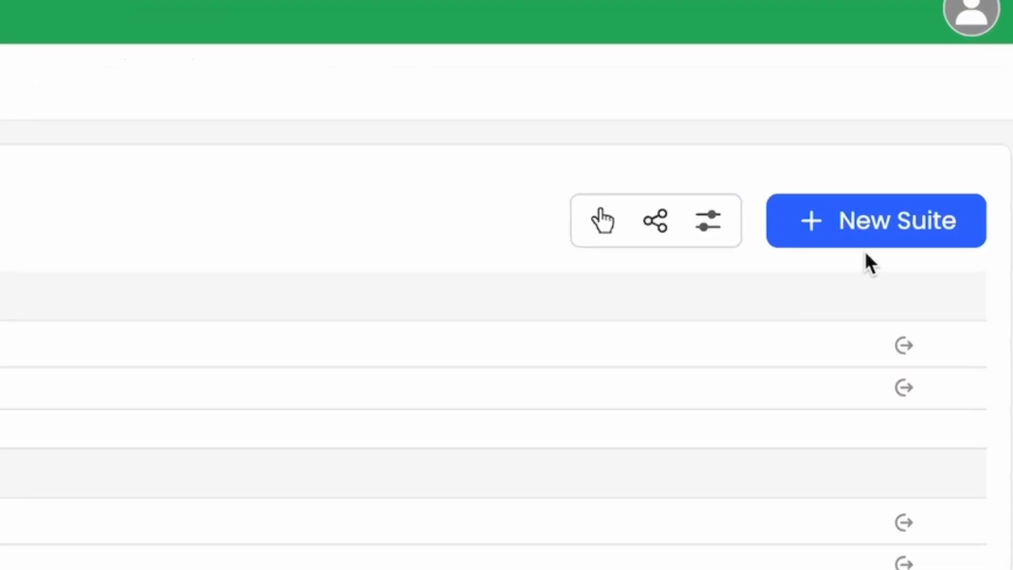
# Step: Create a new test suite named "Add to cart"
pyautogui.click(879, 232)
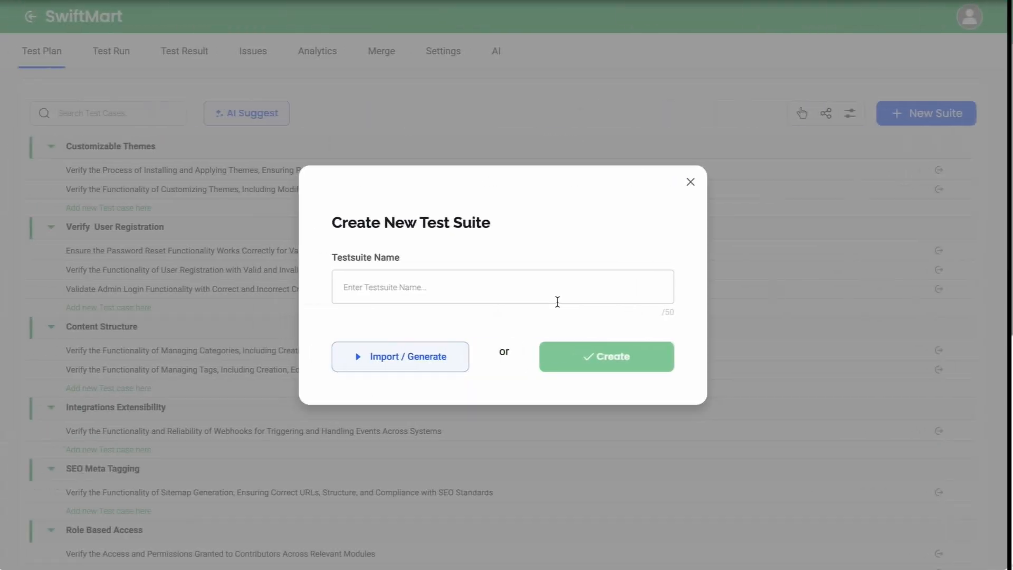
pyautogui.click(550, 286)
pyautogui.write('Add to cart')
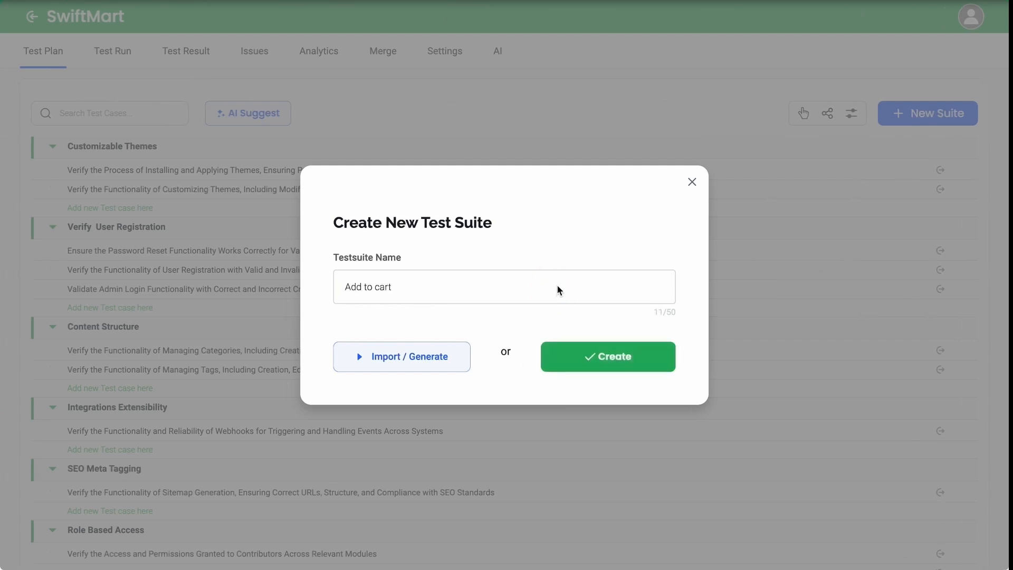
pyautogui.click(590, 367)
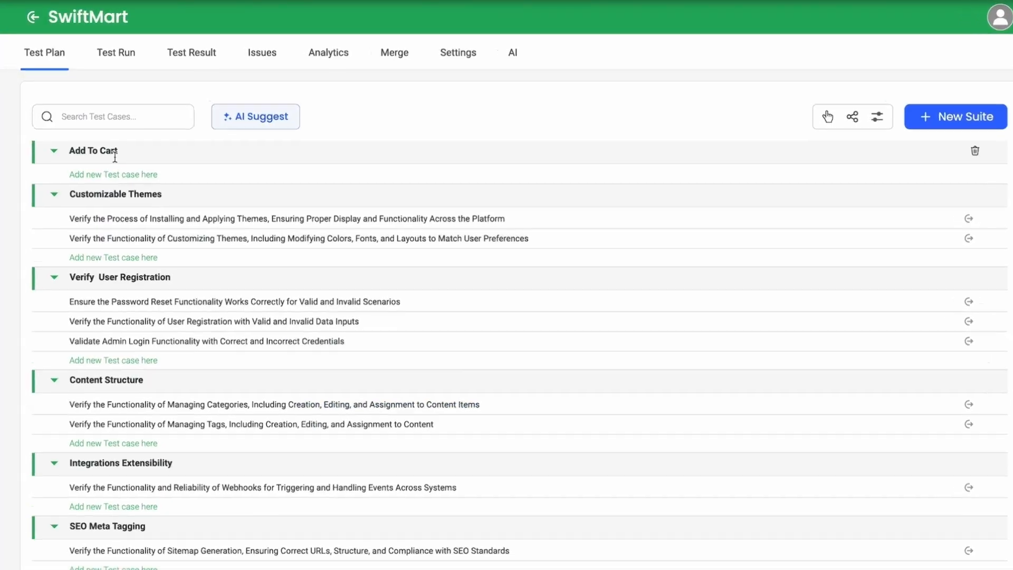
# Step: Add the test cases "Check the products are added to cart" and "Check that the added products amount can be increased" to the Add To Cart suite
pyautogui.click(132, 169)
pyautogui.write('check the a')
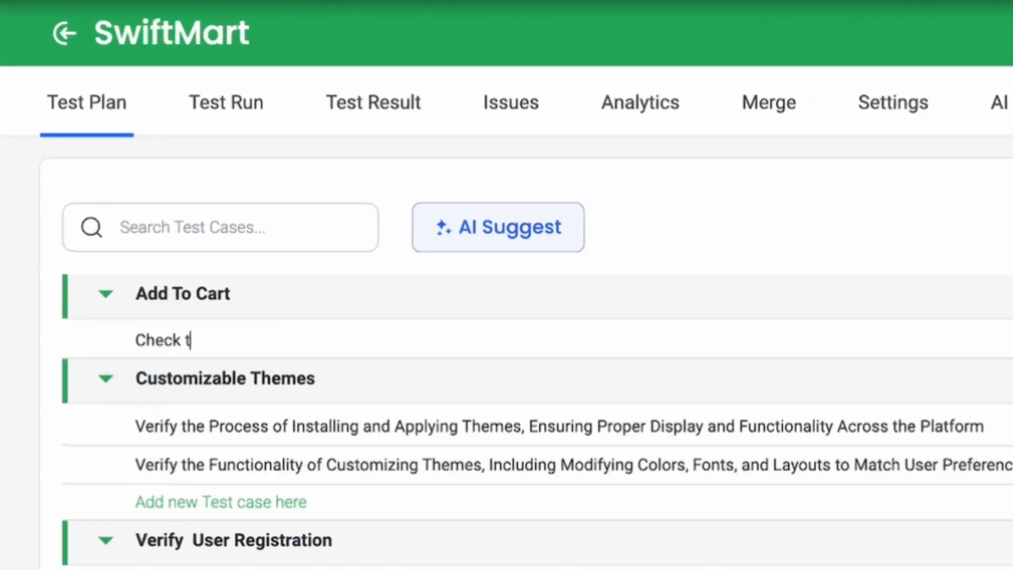
pyautogui.press('BackSpace')
pyautogui.write('products are added to cart')
pyautogui.press('Return')
pyautogui.write('Check tha')
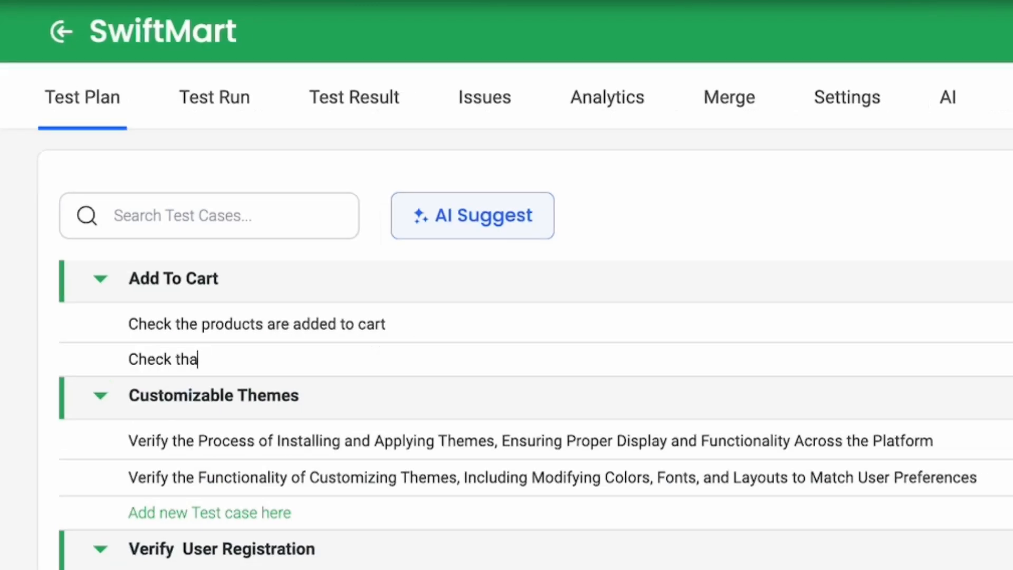
pyautogui.write('t the added products amou')
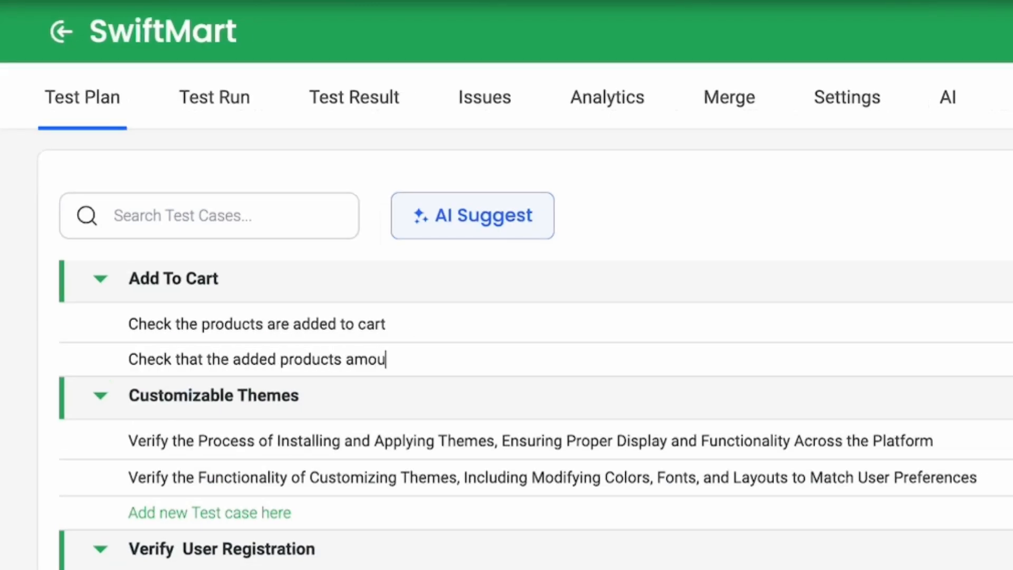
pyautogui.write('nt can be increased')
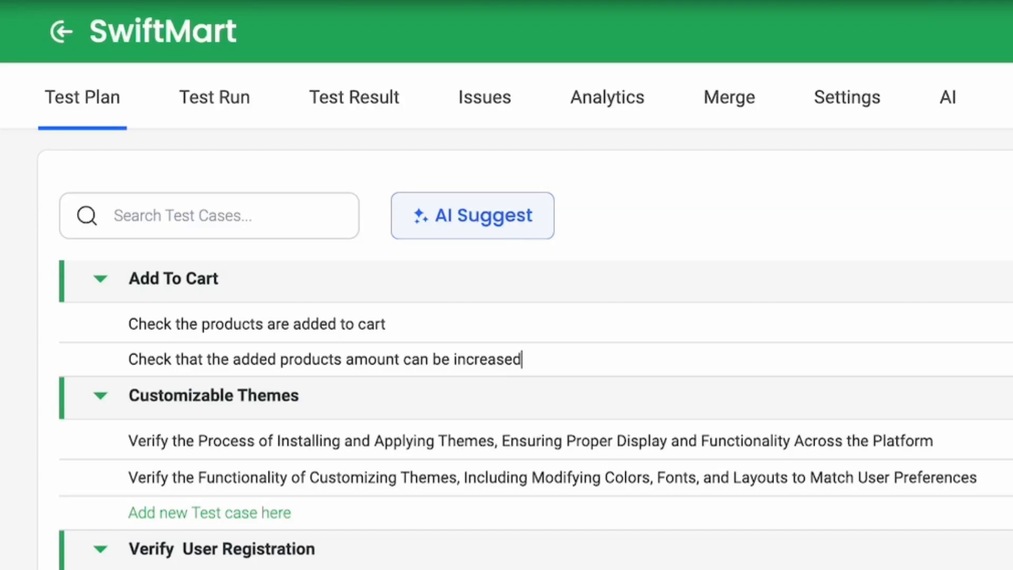
pyautogui.press('Return')
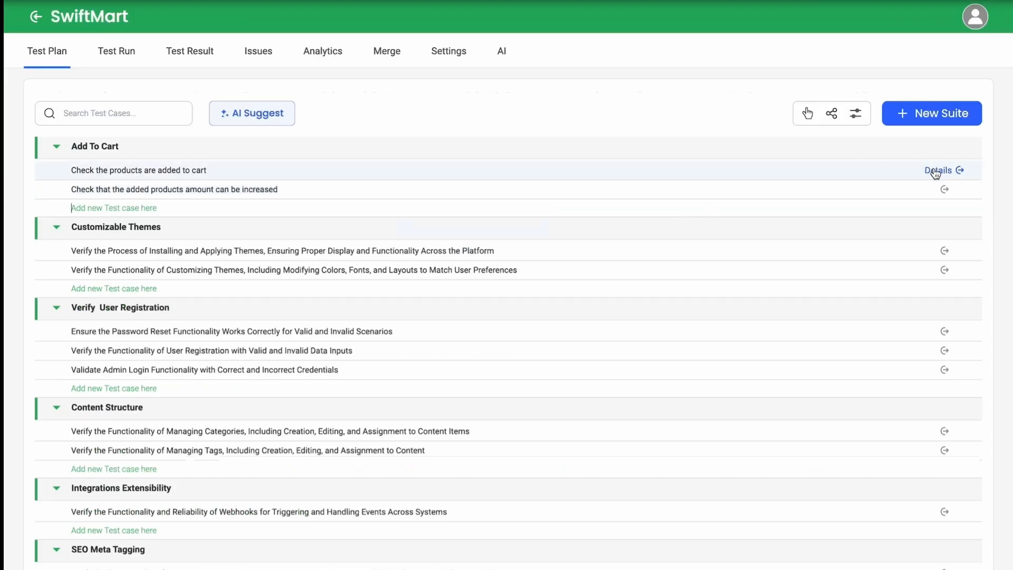
# Step: Open the details of "Check the products are added to cart" and examine its description, precondition, steps and expected result fields
pyautogui.click(934, 170)
pyautogui.click(727, 238)
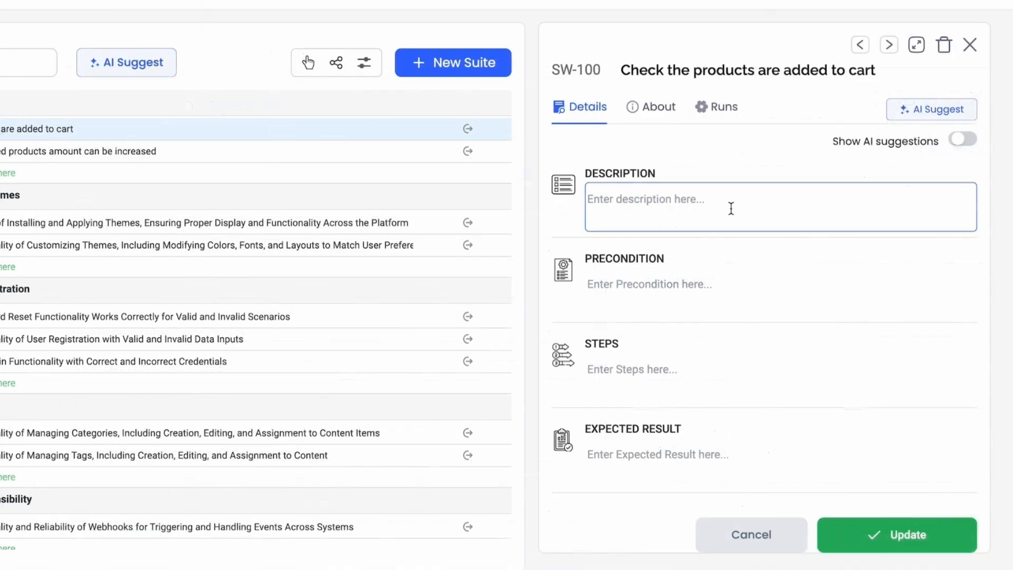
pyautogui.click(708, 278)
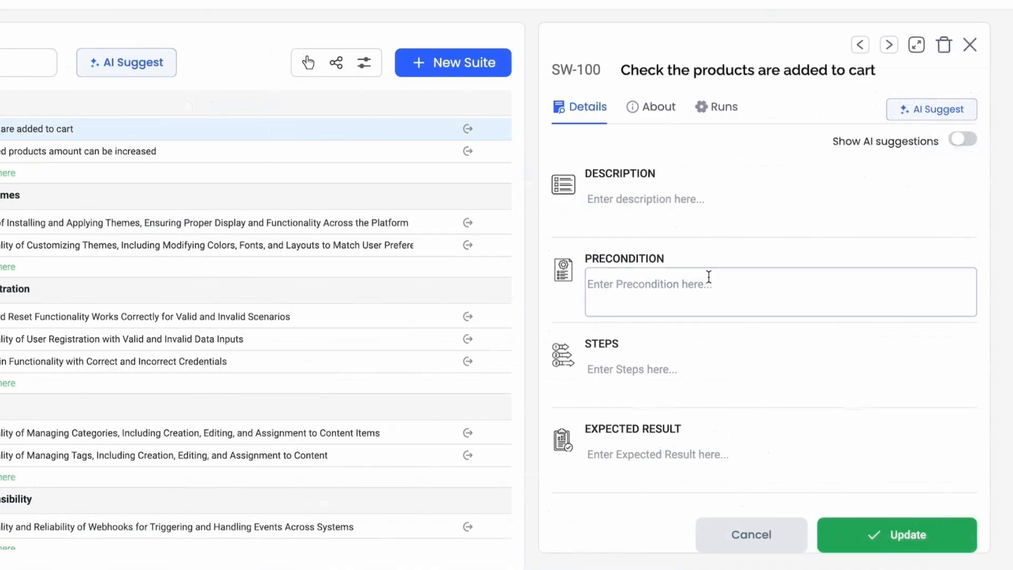
pyautogui.scroll(-2, 708, 277)
pyautogui.click(709, 277)
pyautogui.click(627, 355)
pyautogui.scroll(2, 714, 362)
pyautogui.click(714, 363)
pyautogui.click(699, 176)
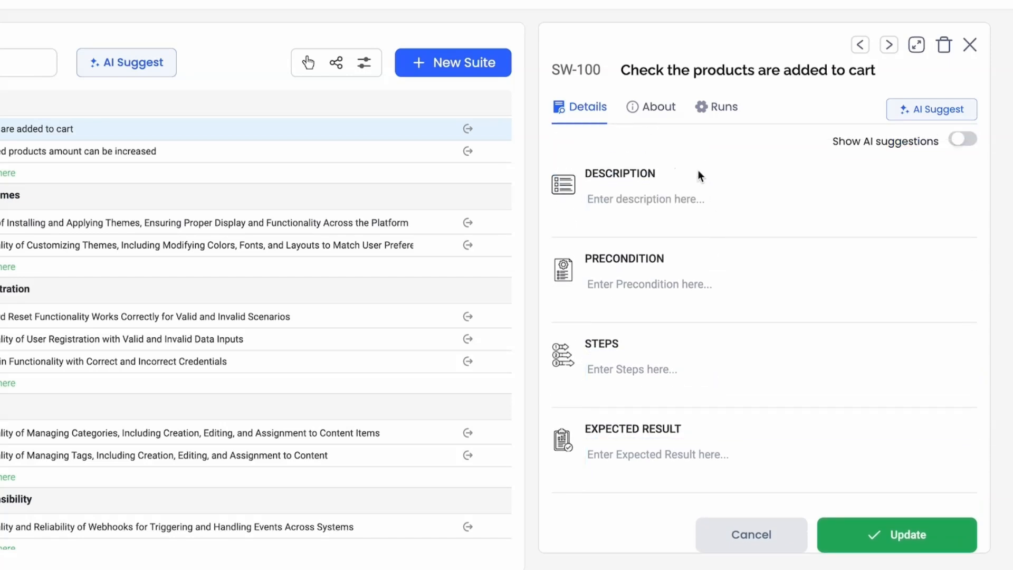
# Step: Set the priority of "Check the products are added to cart" to High and its test execution to Manual
pyautogui.click(653, 111)
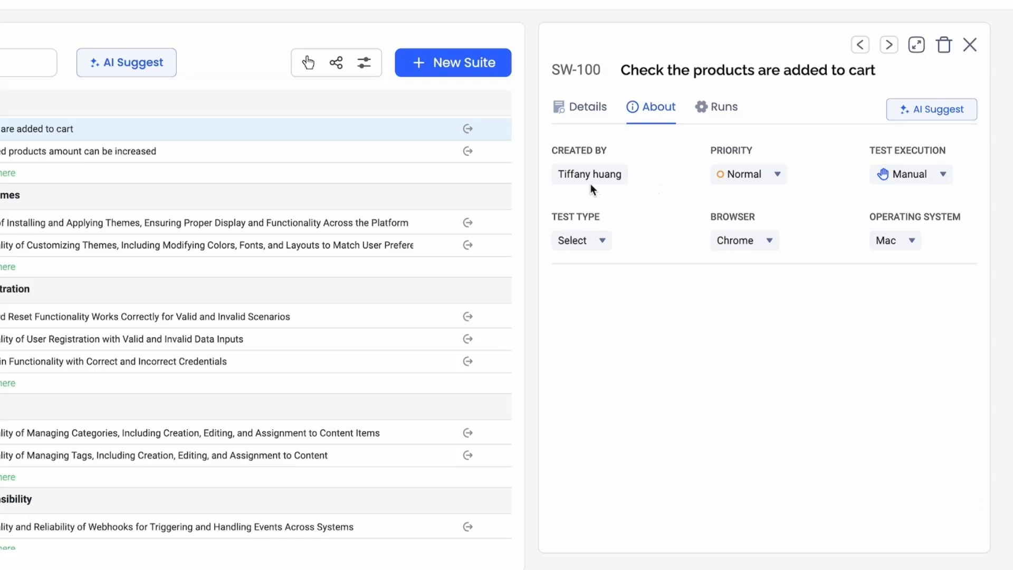
pyautogui.click(754, 176)
pyautogui.click(759, 203)
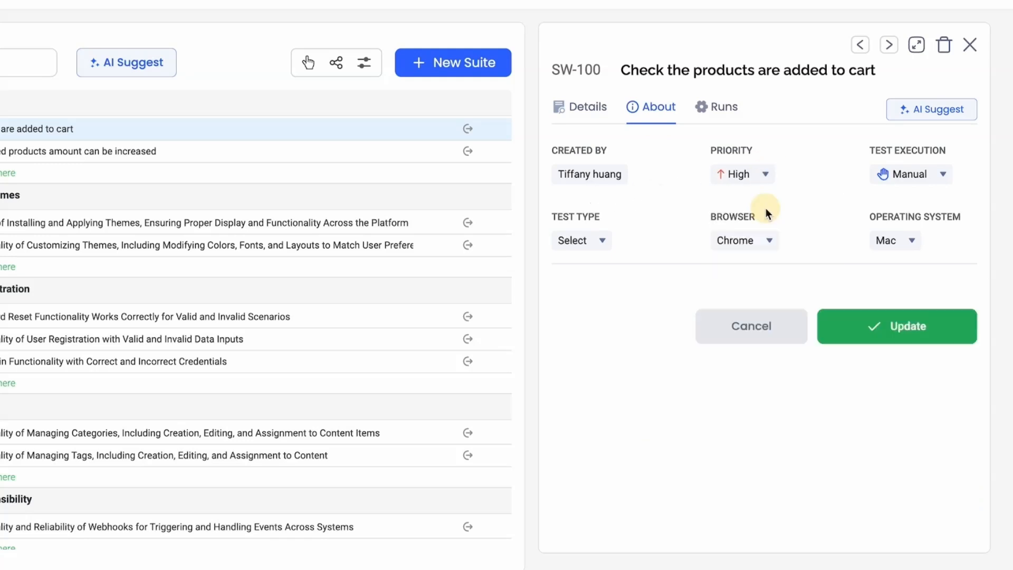
pyautogui.click(916, 177)
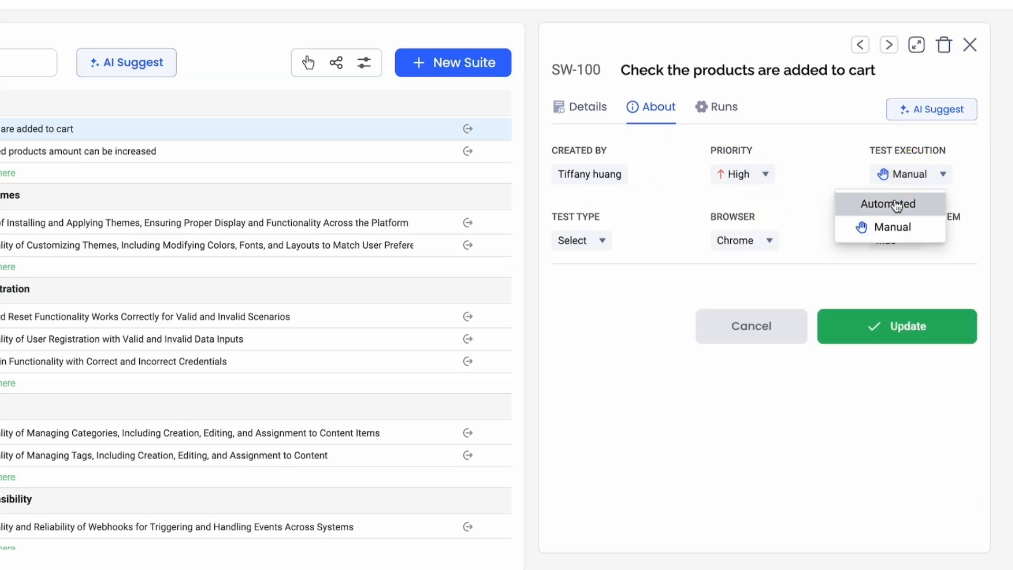
pyautogui.click(908, 227)
# Step: Set the test case's test type to Functional, browser to Chrome and operating system to Mac
pyautogui.click(589, 244)
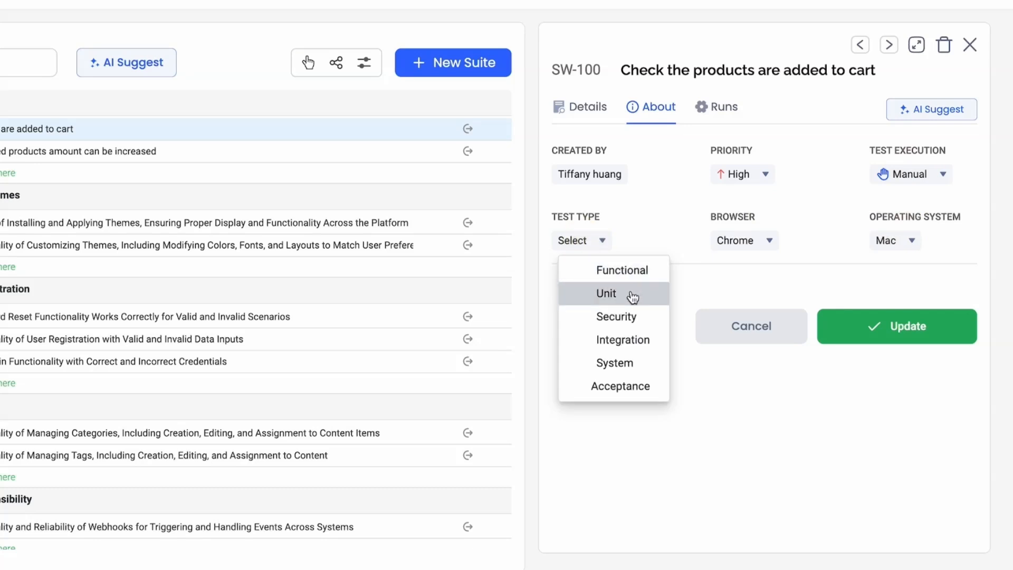
pyautogui.click(656, 278)
pyautogui.click(766, 243)
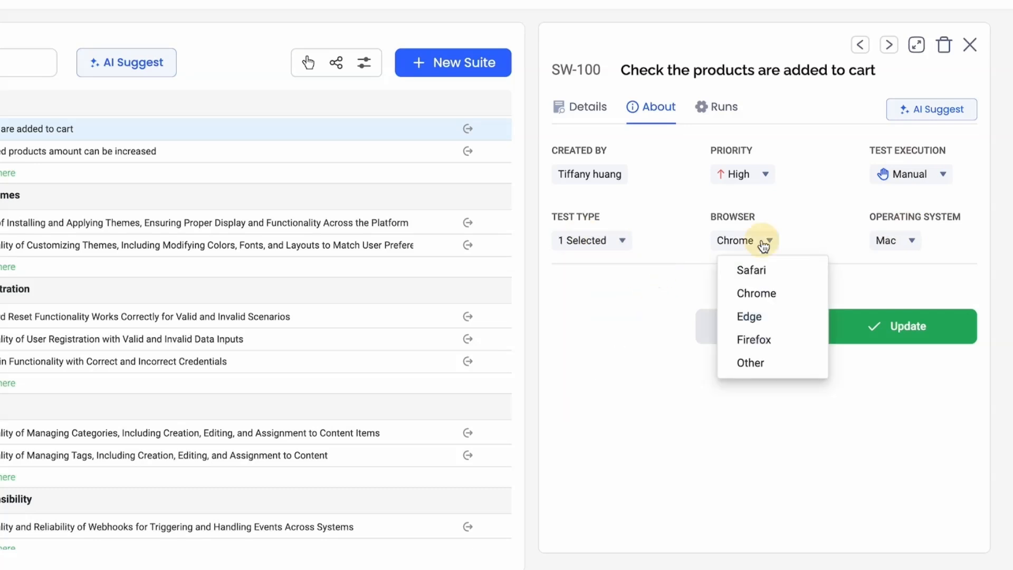
pyautogui.click(796, 293)
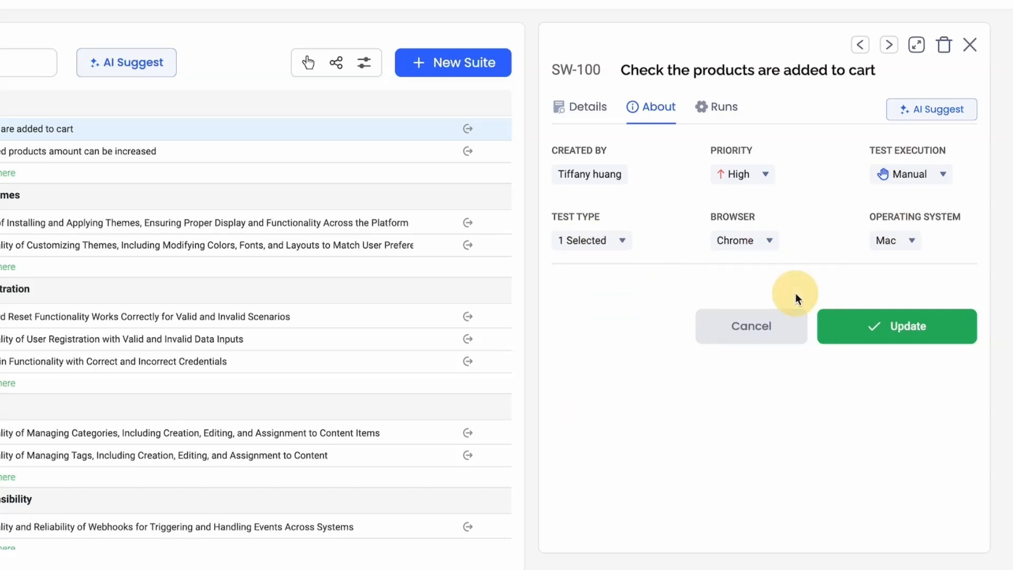
pyautogui.click(912, 240)
pyautogui.click(884, 299)
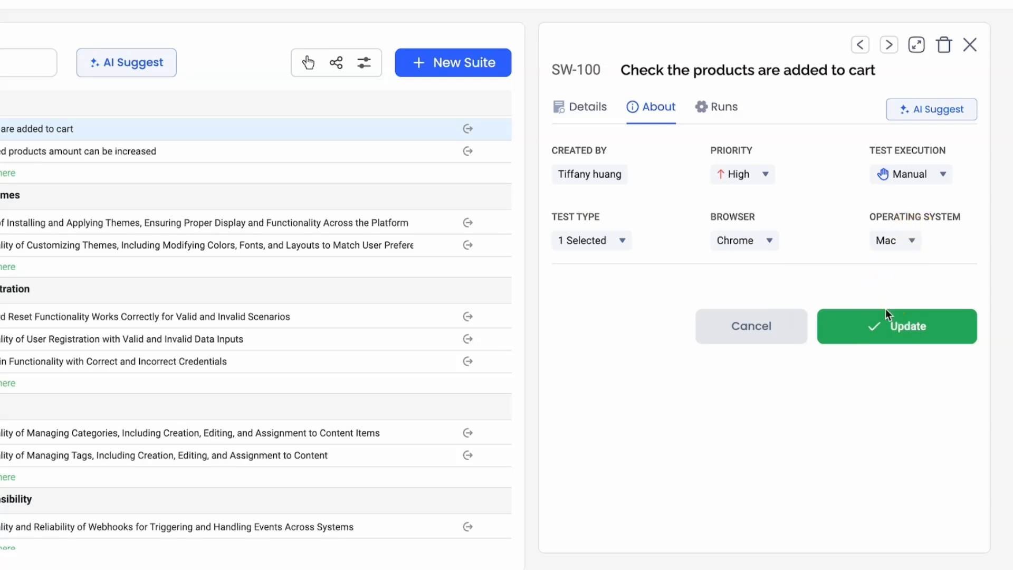
# Step: Generate AI suggestions for the test case's detail fields and apply the suggested description
pyautogui.click(588, 110)
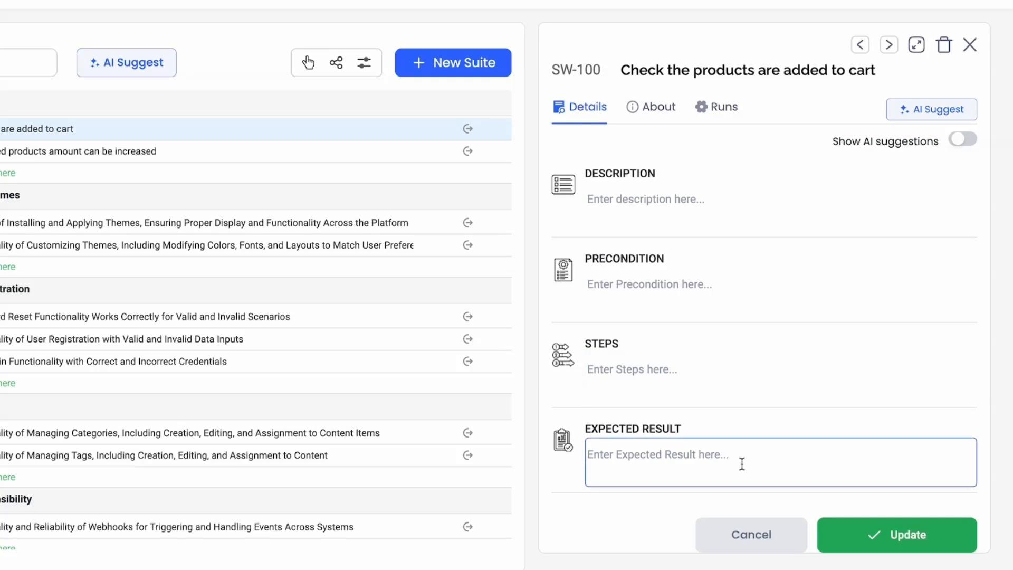
pyautogui.click(939, 120)
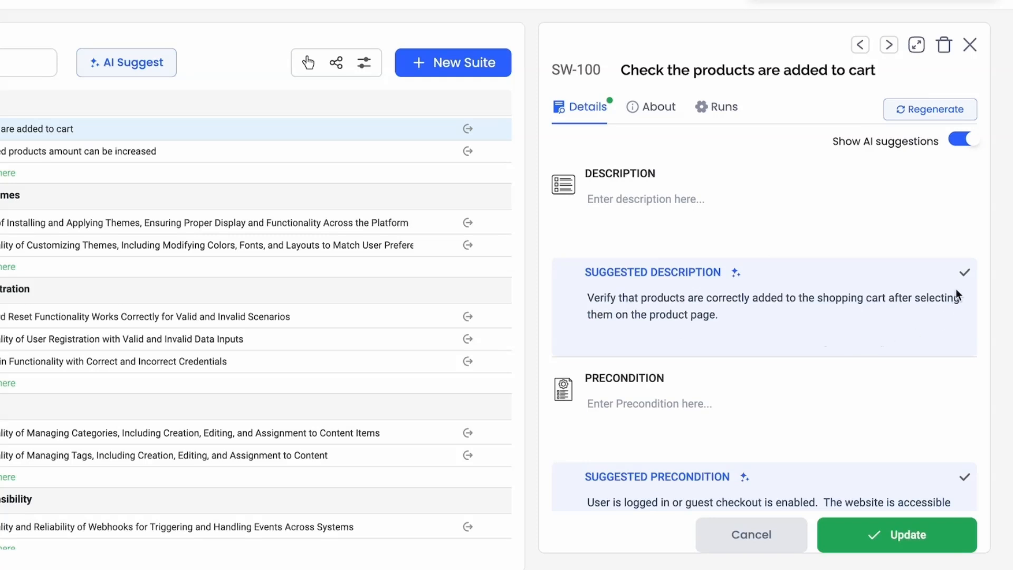
pyautogui.click(965, 278)
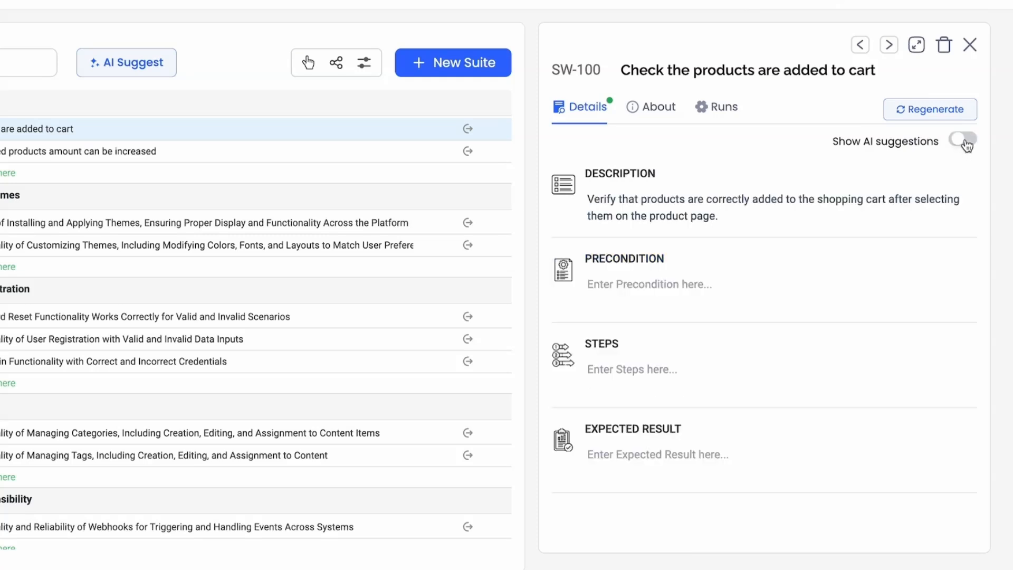
# Step: Show the AI suggestions again and apply the suggested precondition, steps and expected result to the test case
pyautogui.click(965, 141)
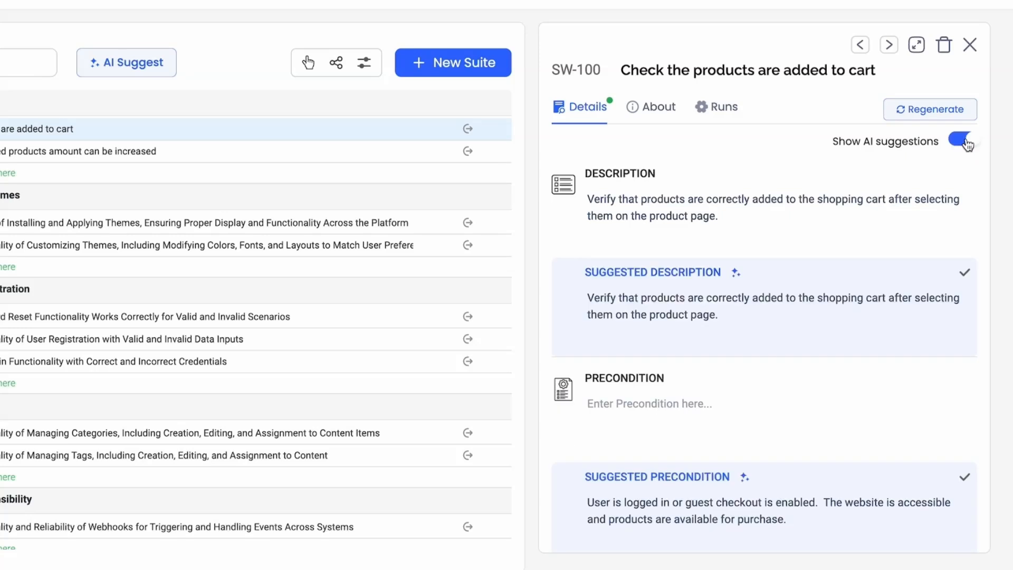
pyautogui.scroll(-3, 871, 471)
pyautogui.click(871, 471)
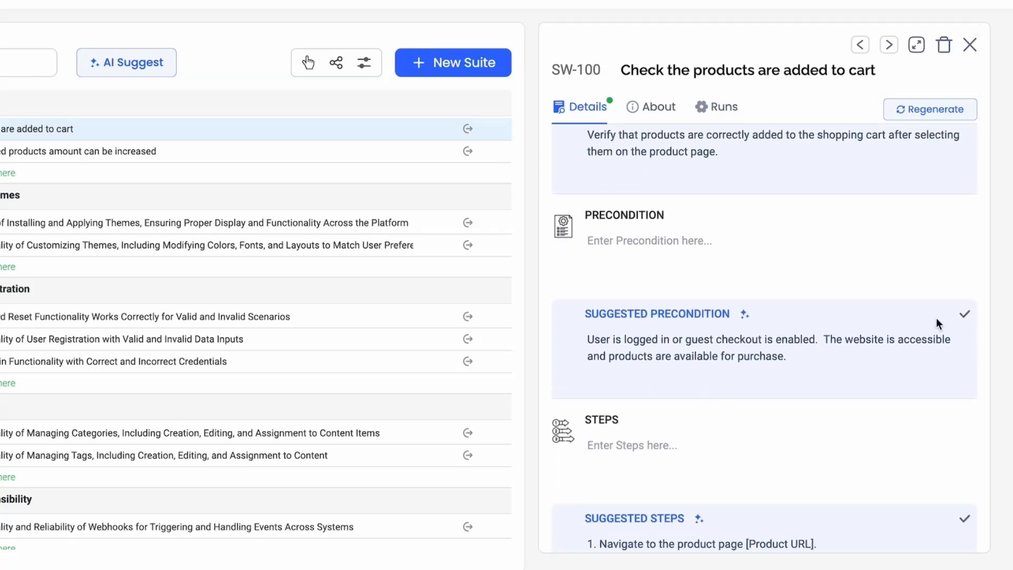
pyautogui.click(965, 318)
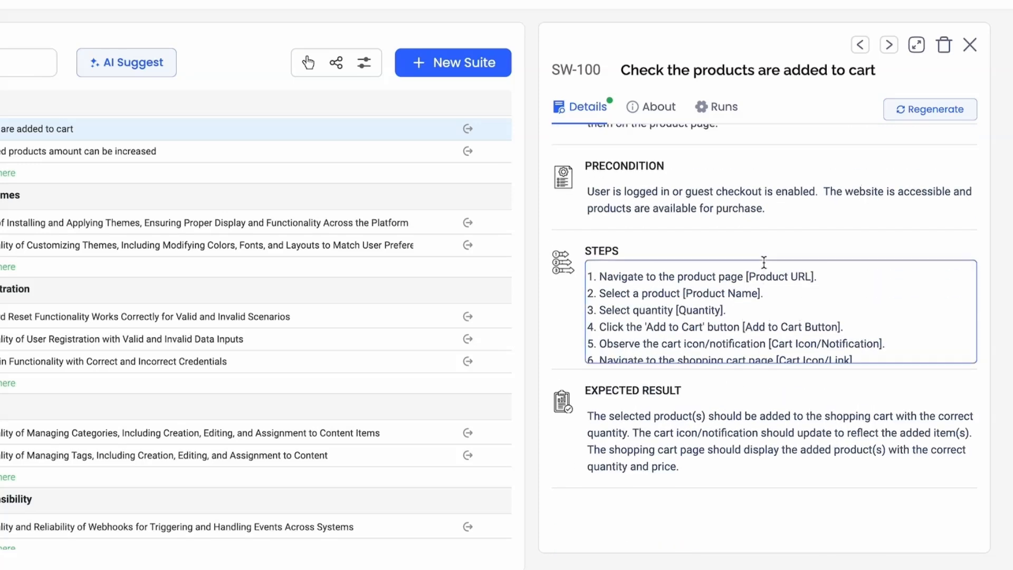
# Step: Edit the first line of the steps to read "Navigate to the SwftMart product page [Product URL]." and save the test case
pyautogui.scroll(-2, 786, 338)
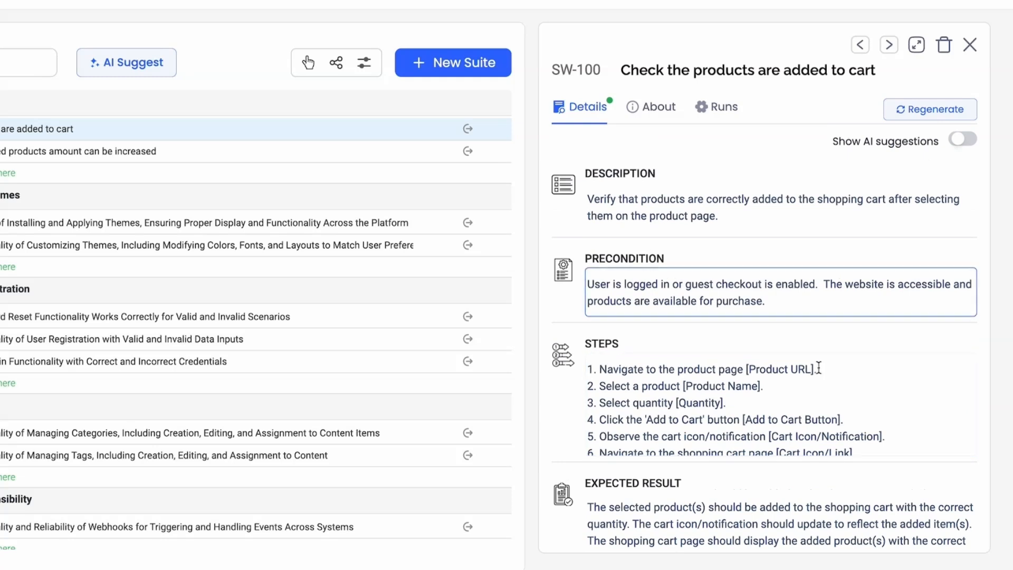
pyautogui.scroll(-1, 819, 371)
pyautogui.scroll(1, 819, 374)
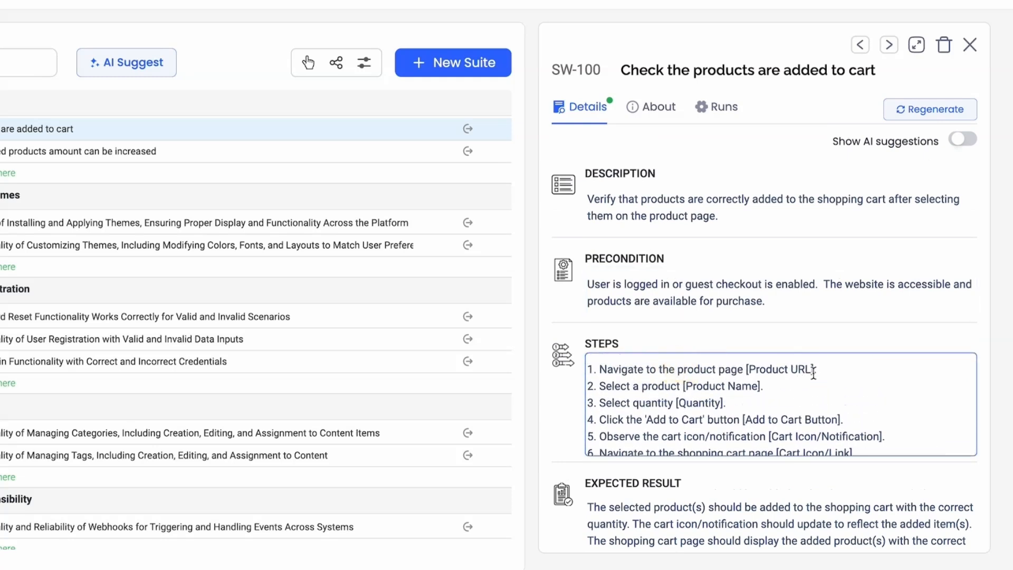
pyautogui.click(677, 369)
pyautogui.write('Swft')
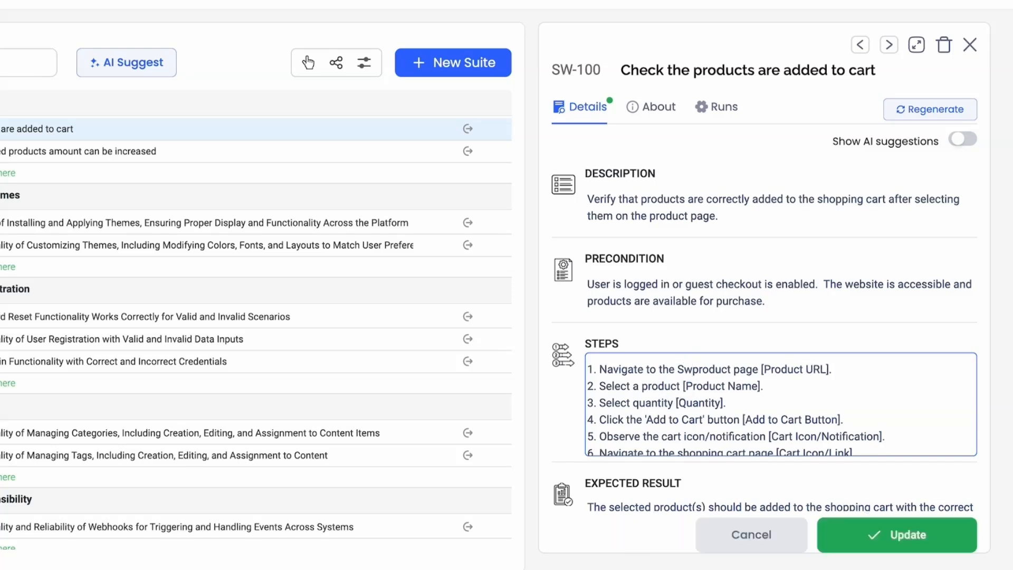
pyautogui.write('Mart')
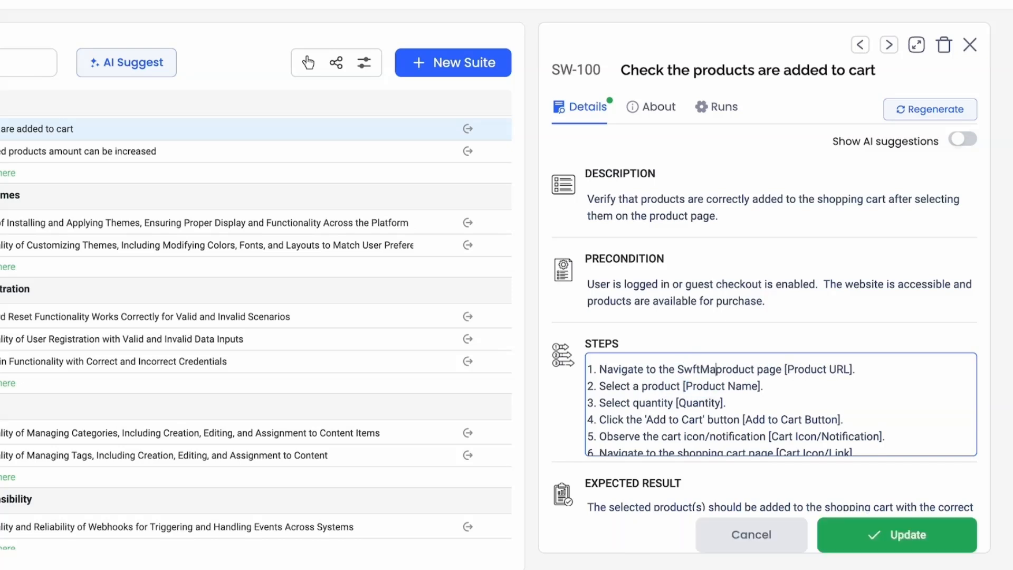
pyautogui.scroll(-1, 831, 390)
pyautogui.scroll(1, 831, 390)
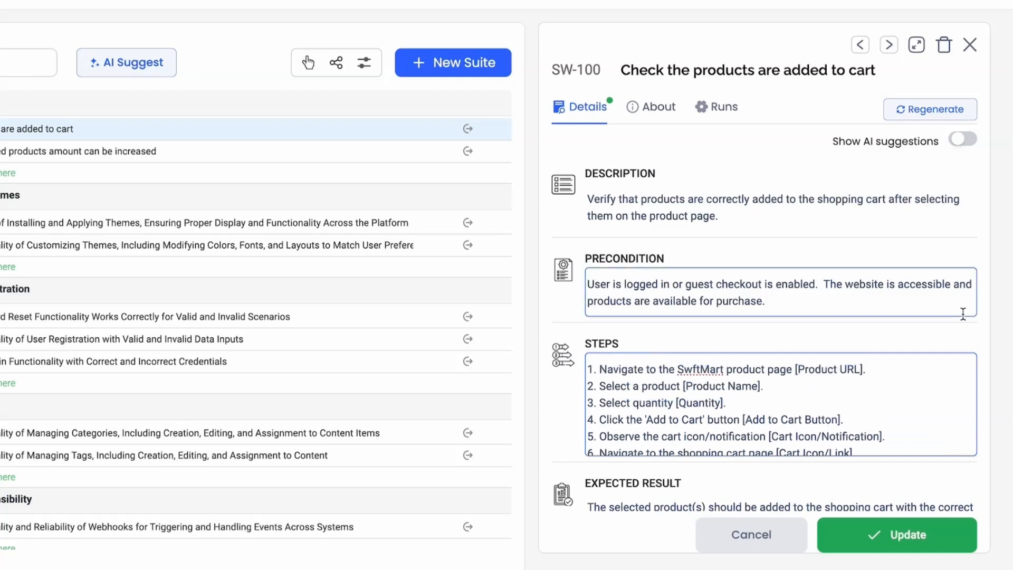
pyautogui.click(920, 544)
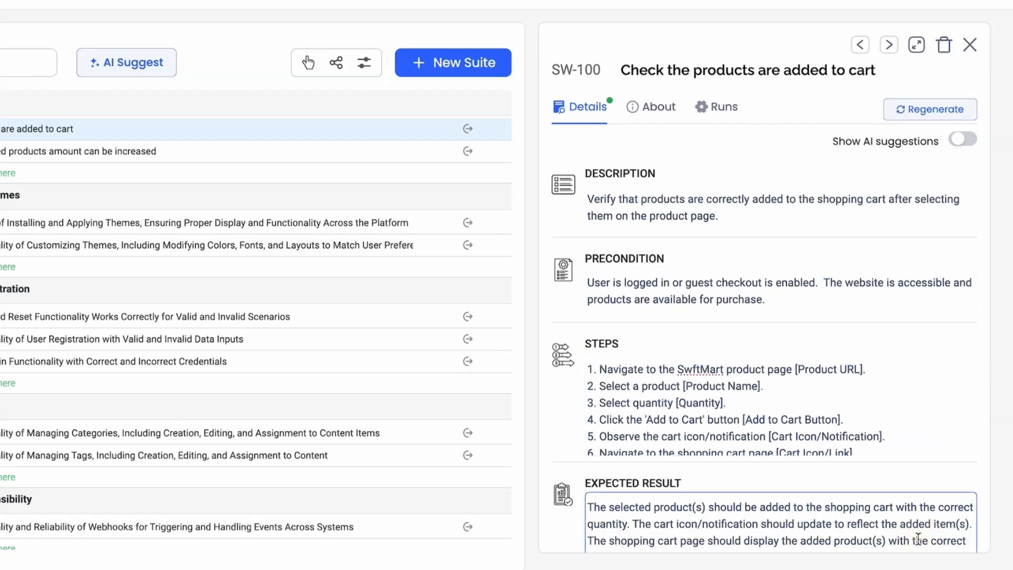
# Step: Expand the test case details to full width and examine the description, precondition, steps and expected result
pyautogui.click(917, 46)
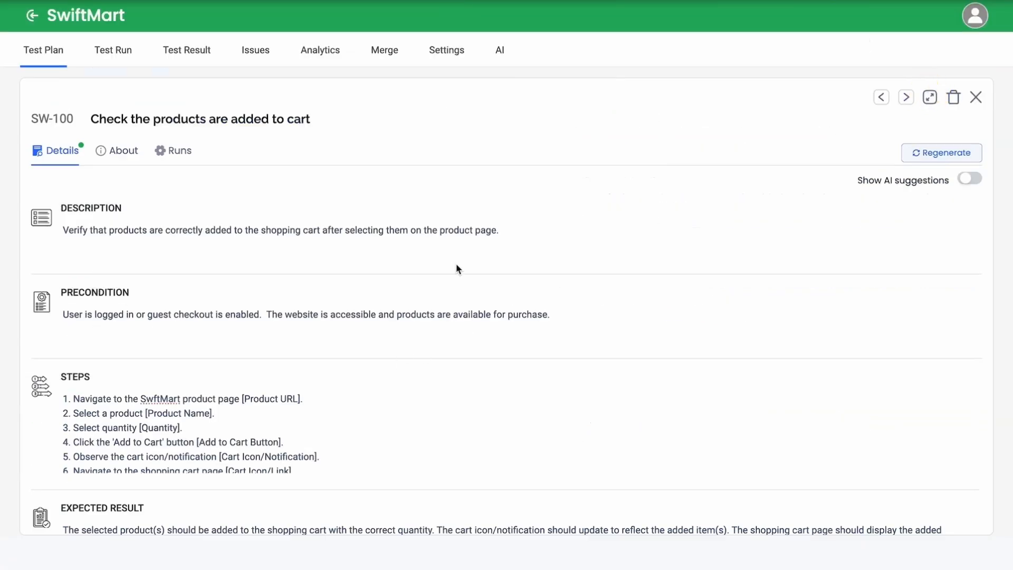
pyautogui.scroll(-2, 527, 429)
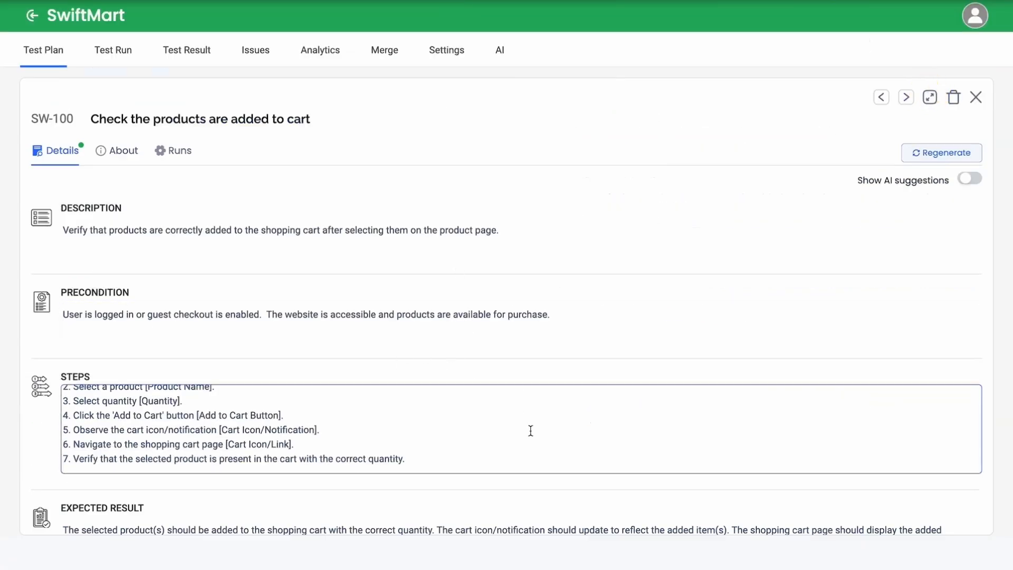
pyautogui.scroll(2, 531, 431)
pyautogui.scroll(-3, 850, 378)
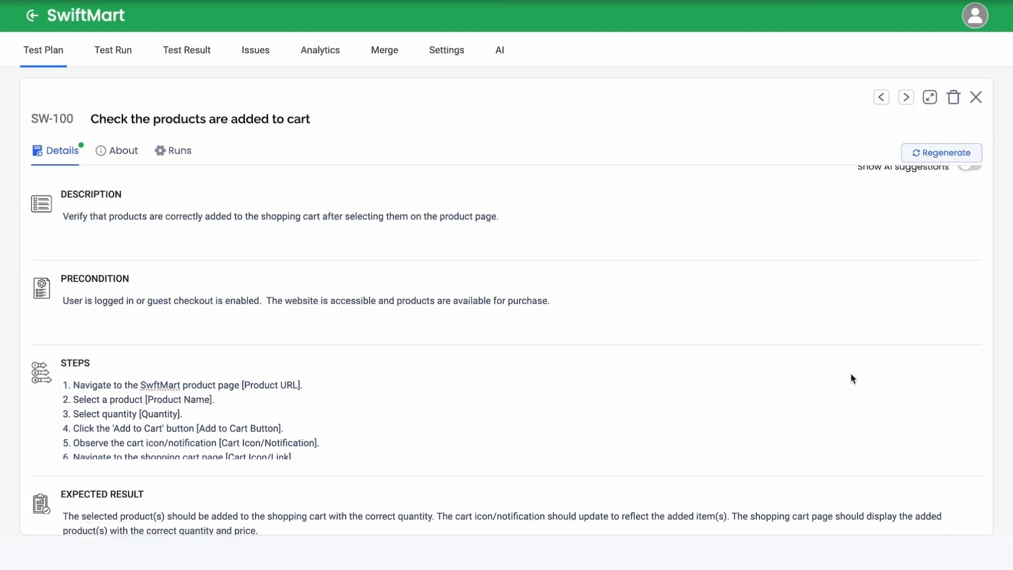
pyautogui.scroll(3, 850, 378)
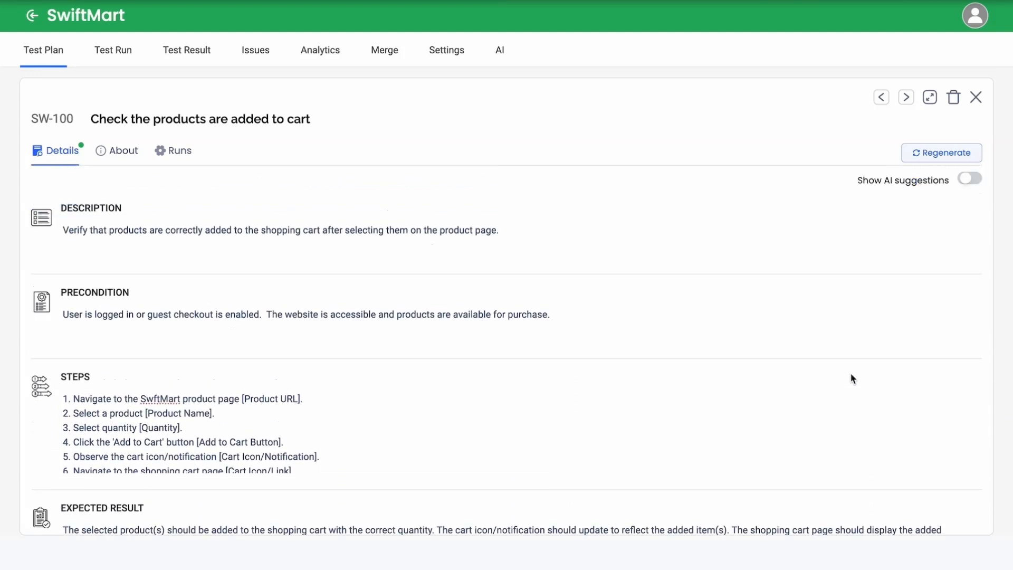
# Step: Browse forward to the test case on installing and applying themes, return to the add-to-cart test case, and restore the split view
pyautogui.click(912, 101)
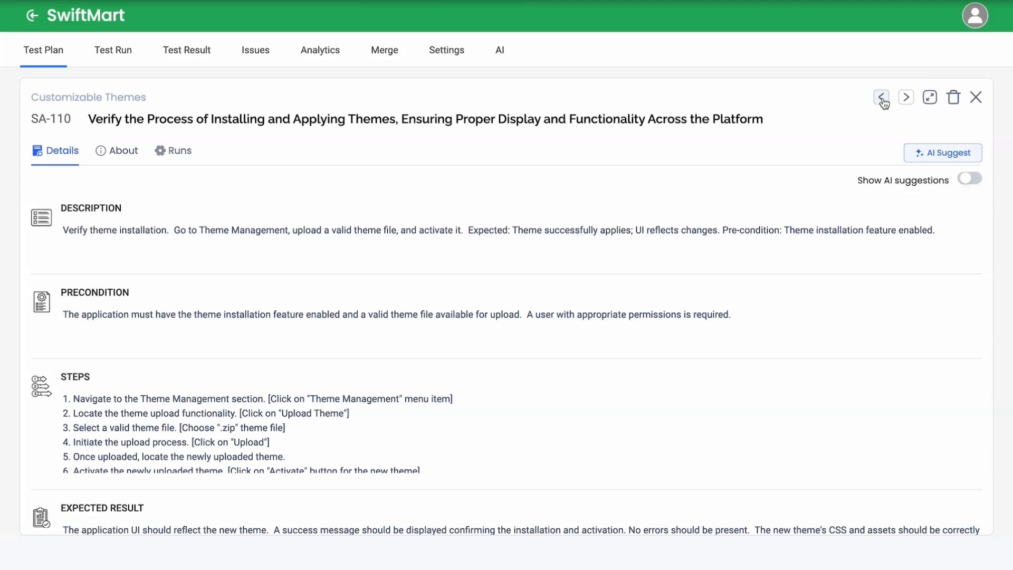
pyautogui.click(882, 99)
pyautogui.click(883, 99)
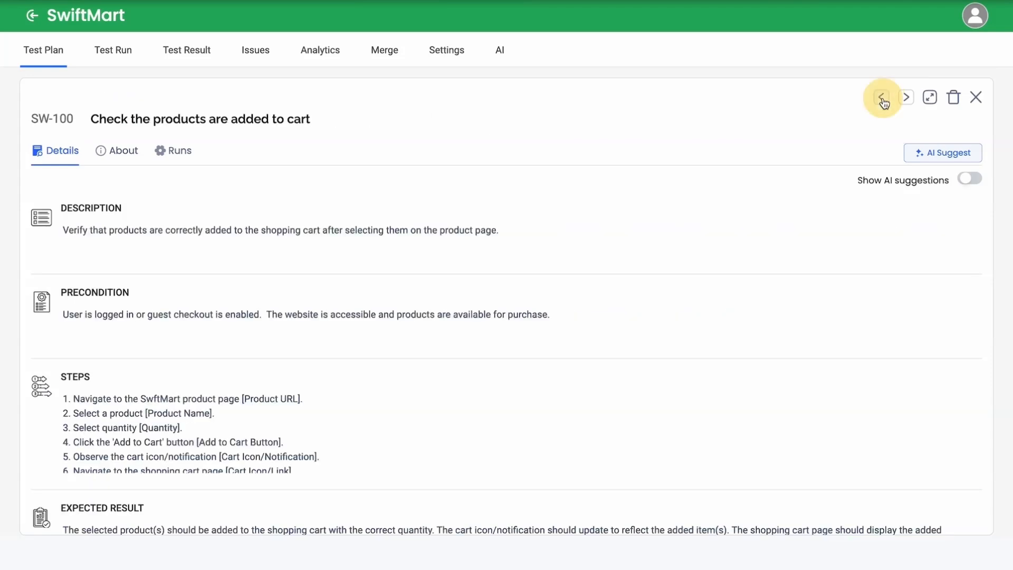
pyautogui.click(931, 101)
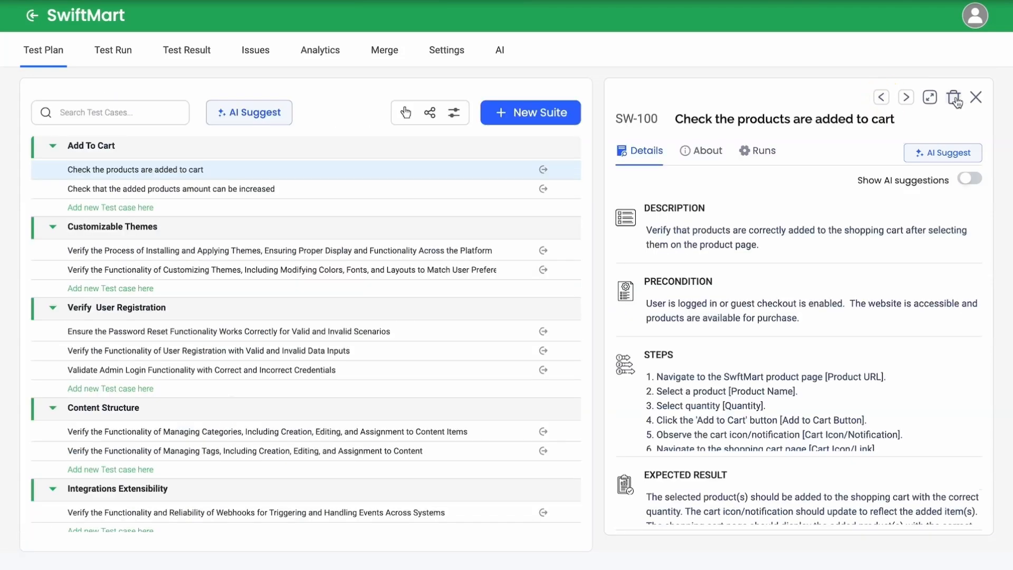
# Step: Start deleting the "Check the products are added to cart" test case, cancel the deletion, and close its details
pyautogui.click(954, 99)
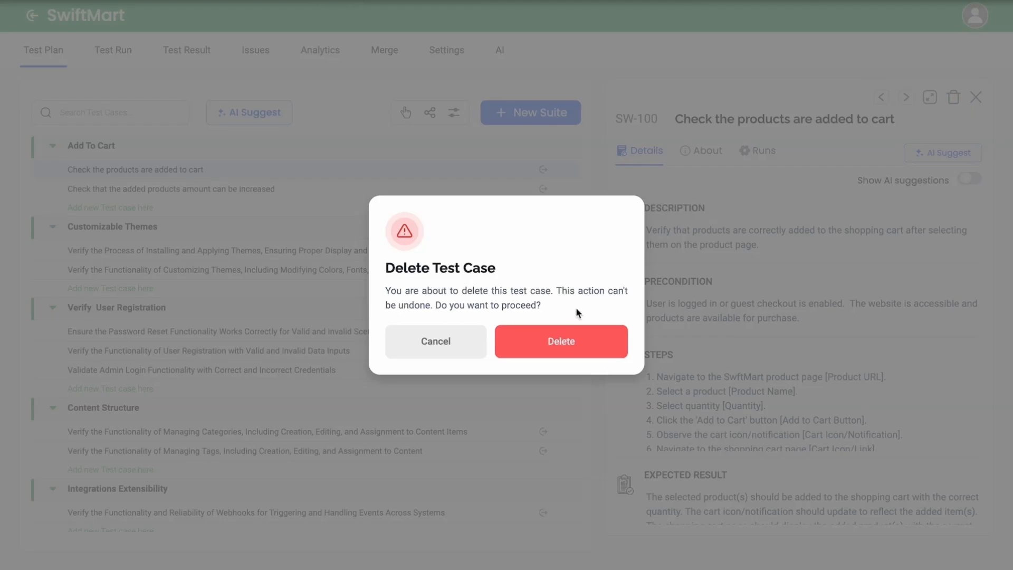
pyautogui.click(562, 341)
pyautogui.scroll(-1, 907, 388)
pyautogui.scroll(2, 906, 388)
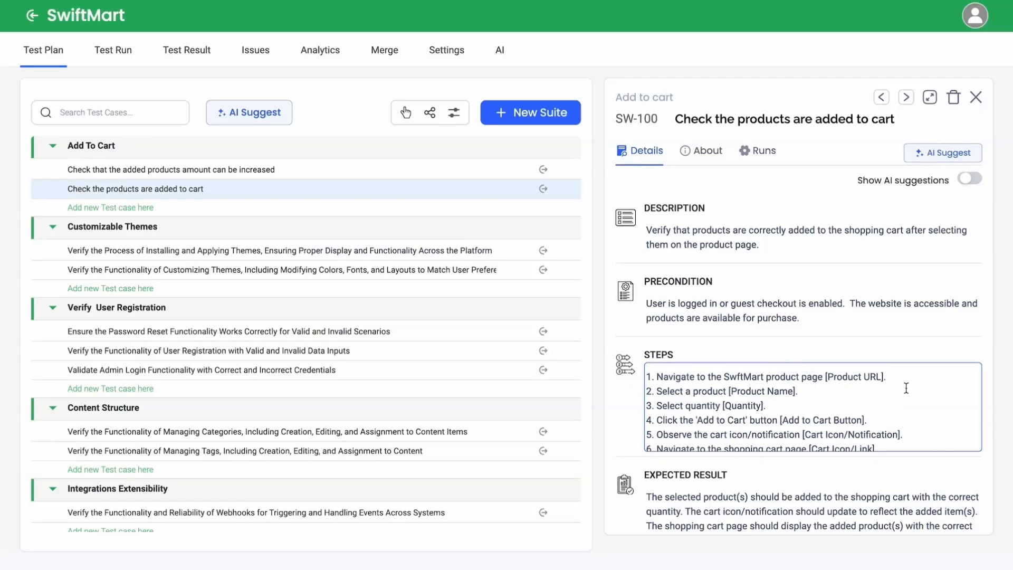
pyautogui.click(977, 98)
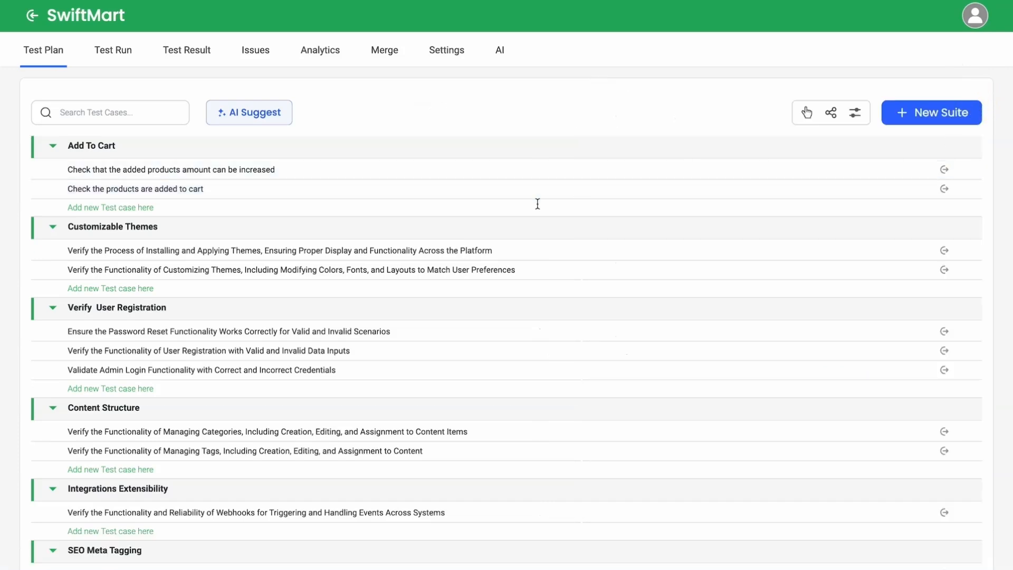
# Step: Generate AI suggestions for the whole SwiftMart test plan
pyautogui.scroll(-5, 522, 208)
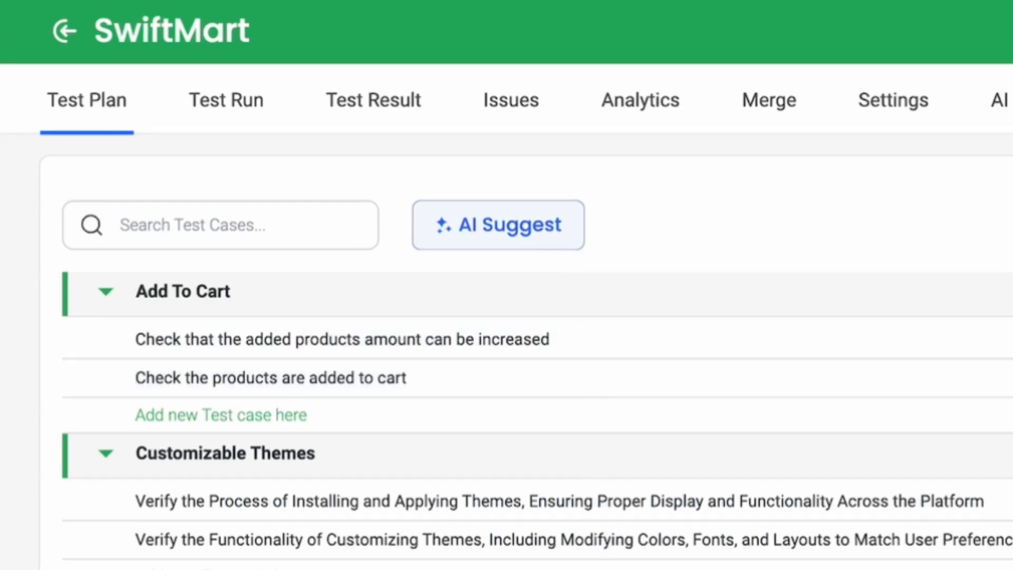
pyautogui.click(574, 233)
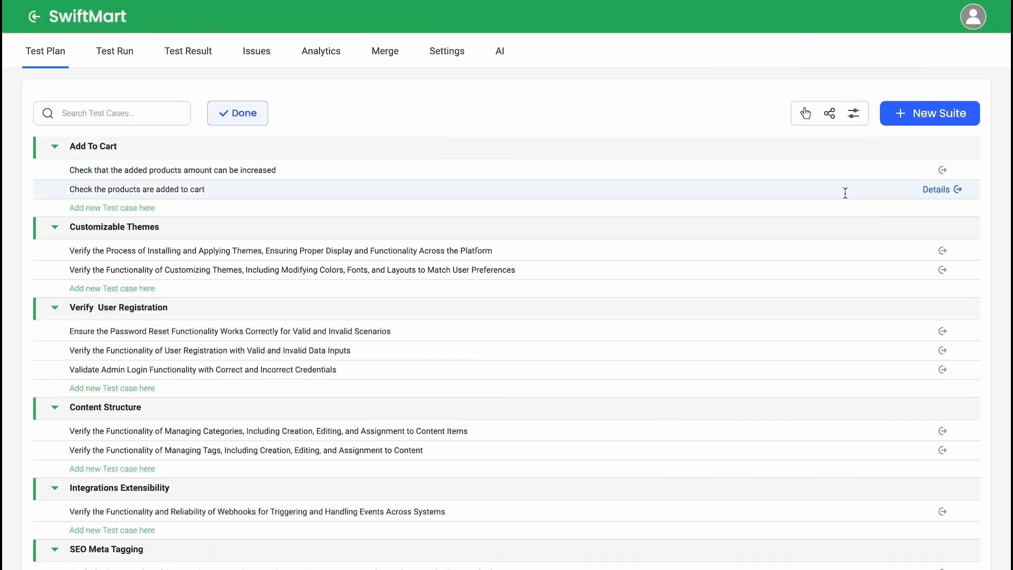
# Step: Examine the details of the two Customizable Themes test cases, covering theme installation and theme customization
pyautogui.click(939, 251)
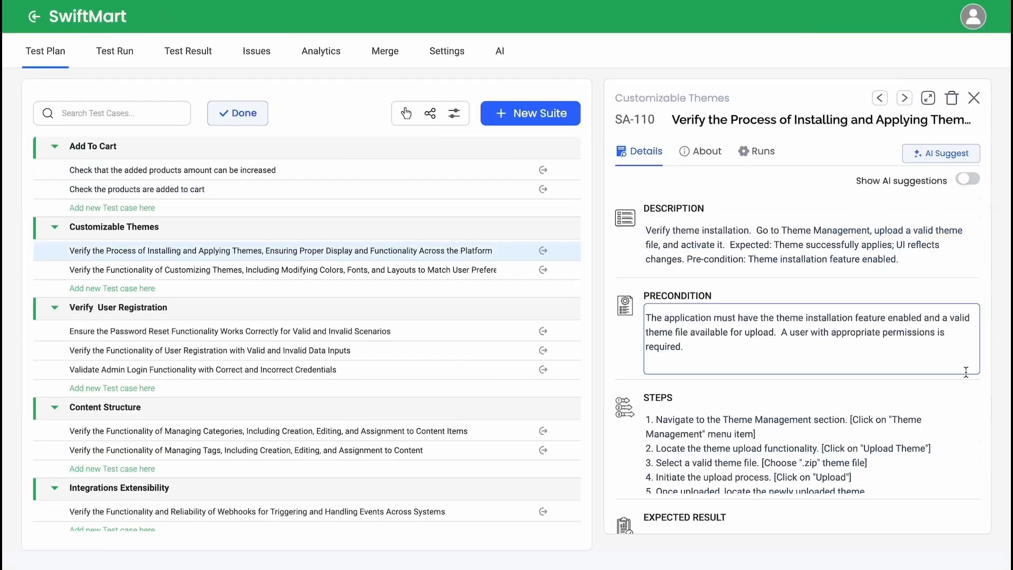
pyautogui.scroll(-2, 989, 470)
pyautogui.scroll(2, 992, 471)
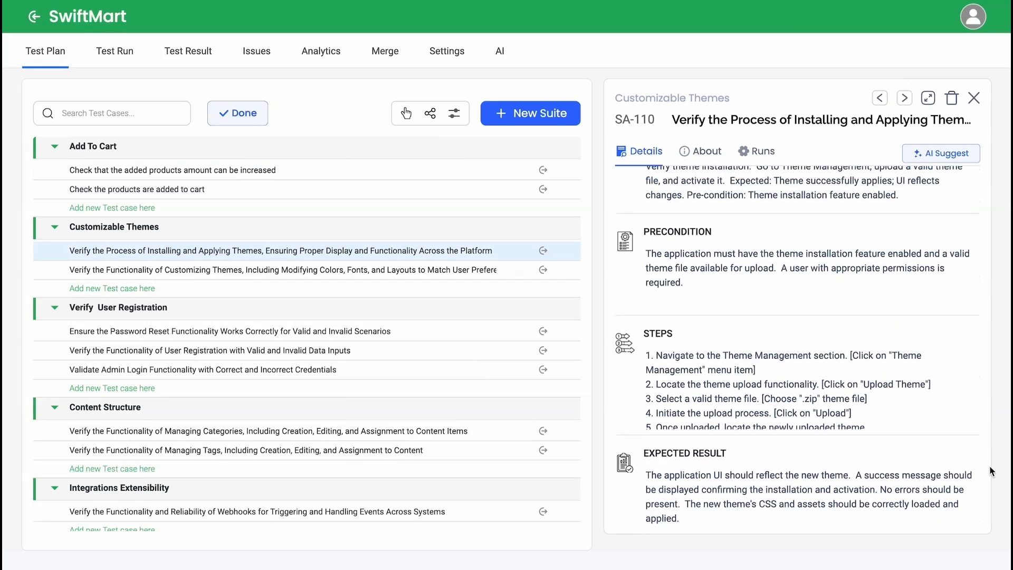
pyautogui.scroll(-1, 785, 459)
pyautogui.scroll(1, 785, 460)
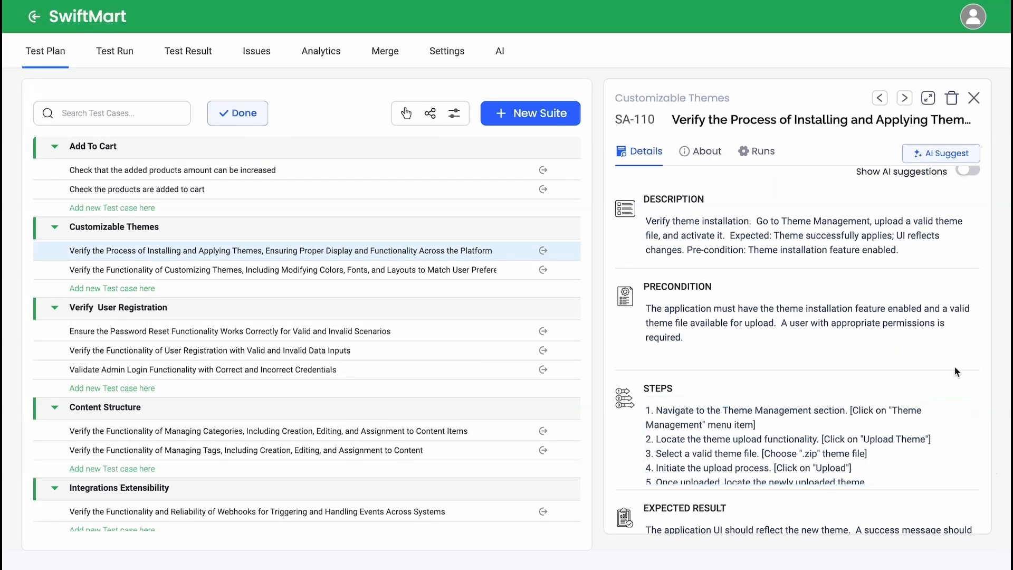
pyautogui.click(904, 98)
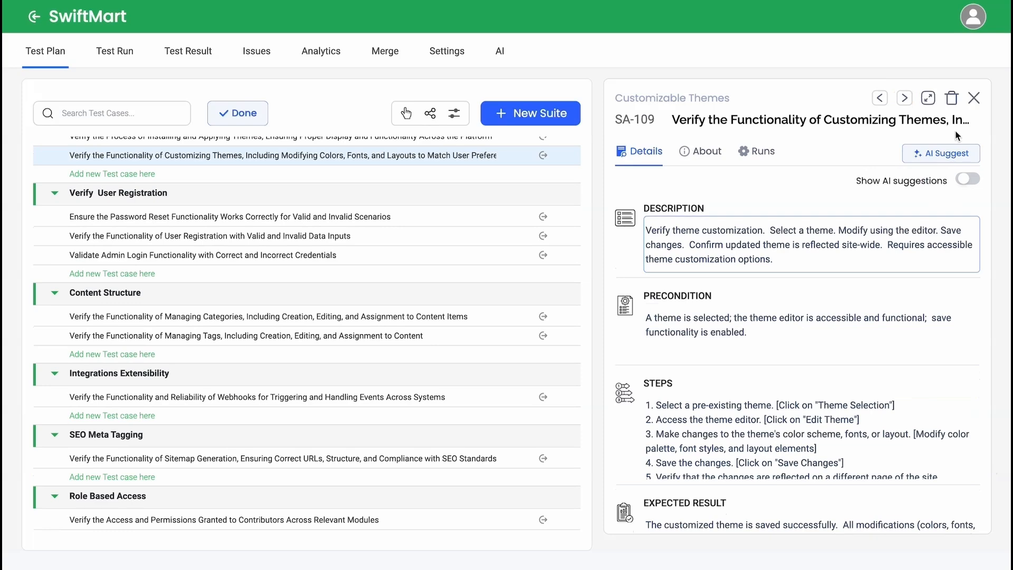
# Step: Browse forward to the Content Structure test case on managing categories and read its details in full width
pyautogui.scroll(-2, 987, 295)
pyautogui.scroll(2, 972, 257)
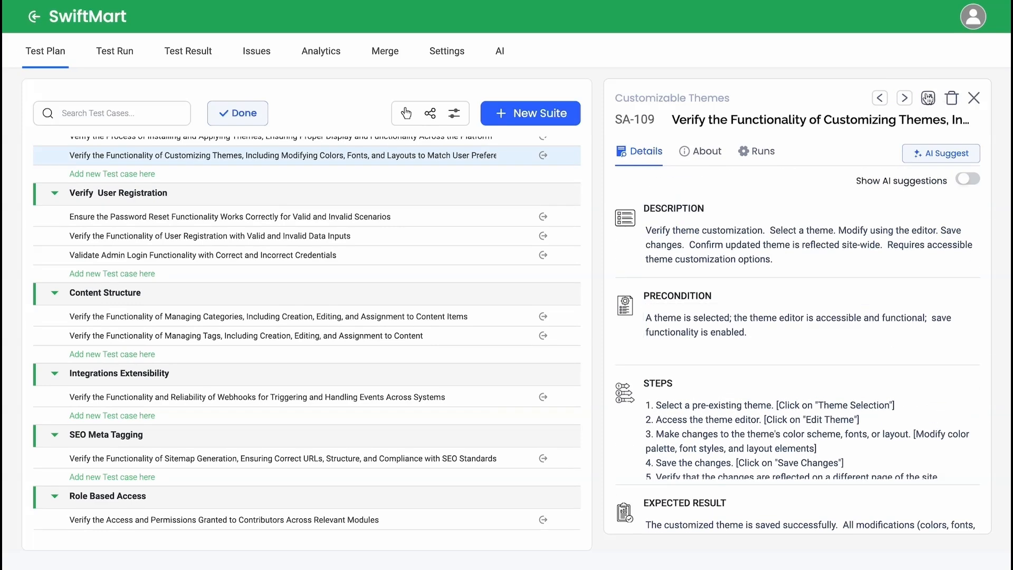
pyautogui.click(906, 99)
pyautogui.click(906, 99)
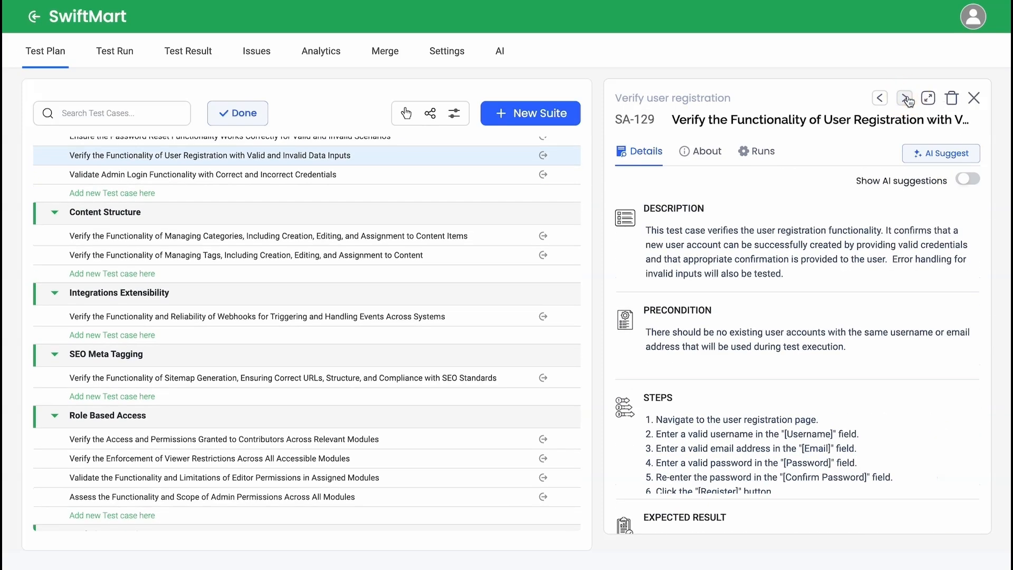
pyautogui.click(906, 98)
pyautogui.click(905, 99)
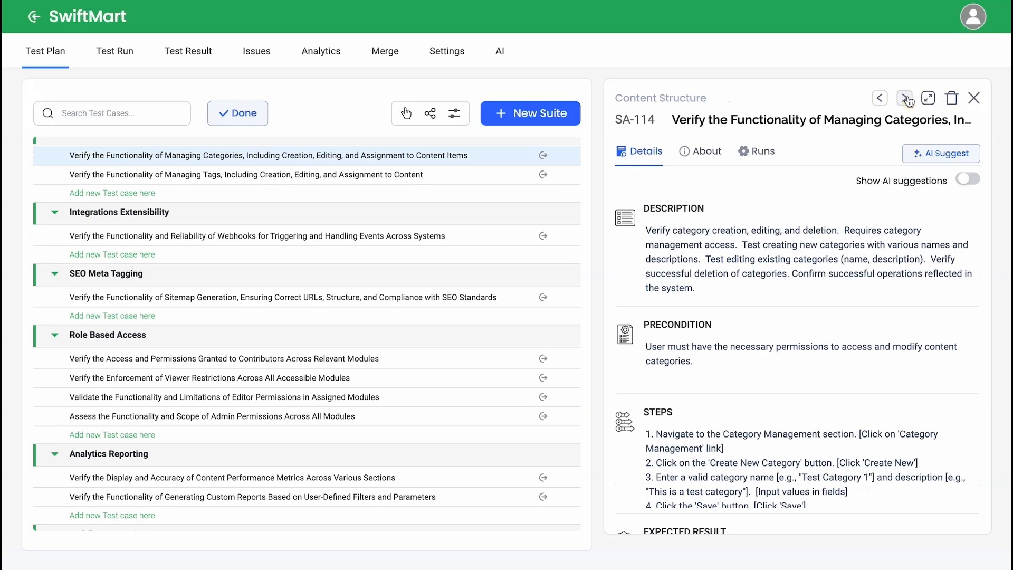
pyautogui.click(928, 98)
pyautogui.scroll(-2, 714, 267)
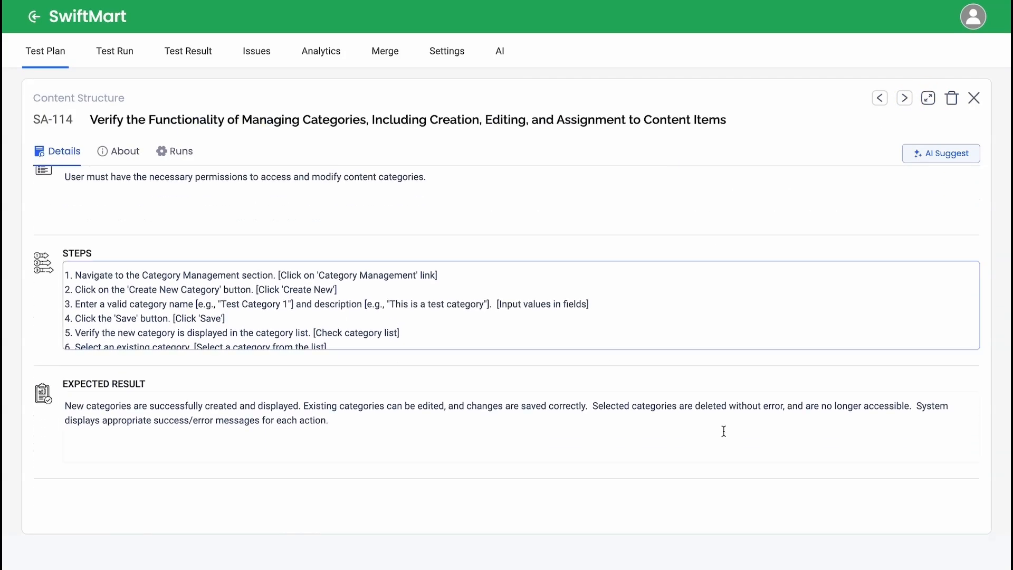
pyautogui.scroll(3, 722, 428)
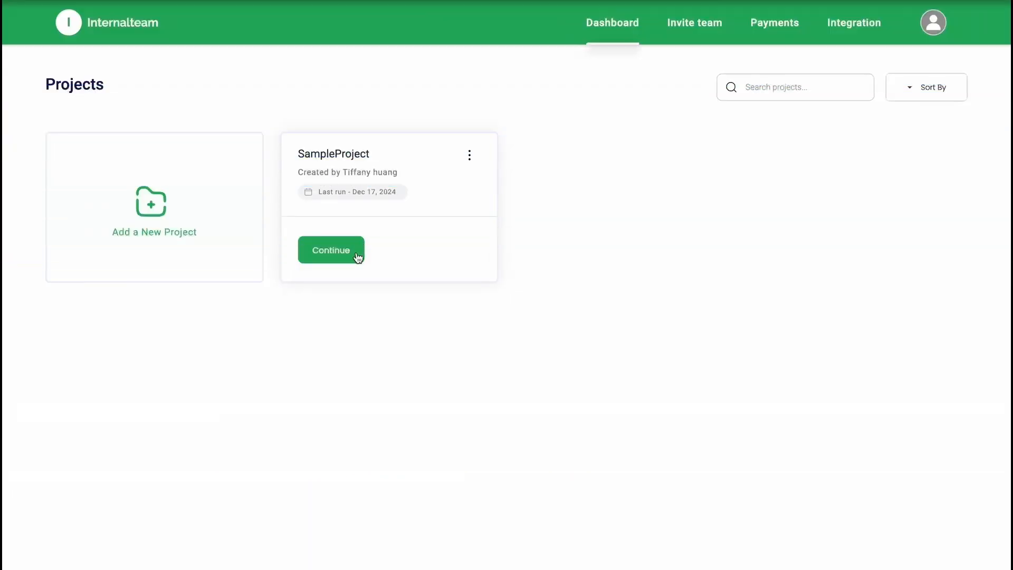
# Step: Open SampleProject and look through its list of all test runs
pyautogui.click(357, 253)
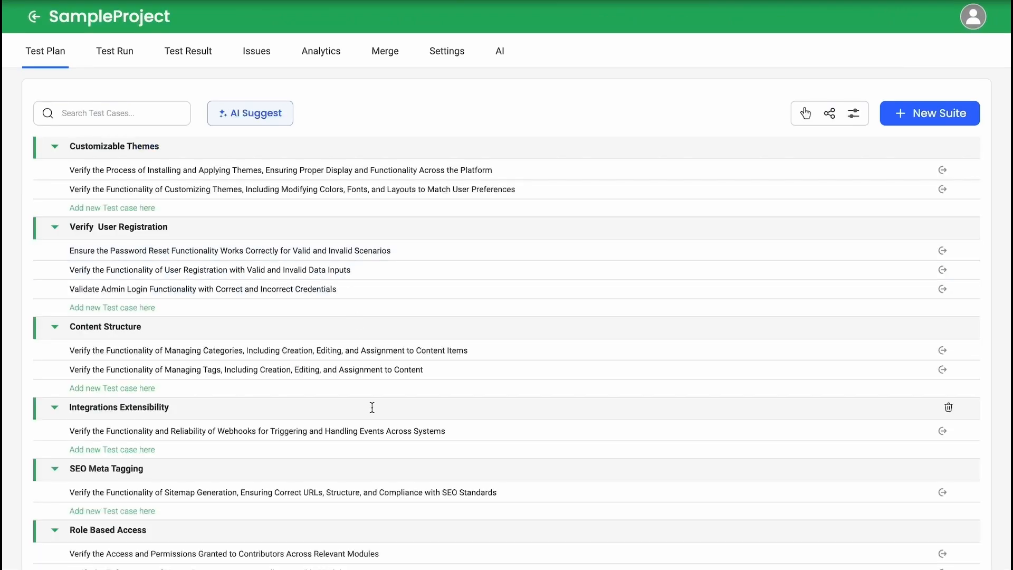
pyautogui.scroll(-1, 372, 401)
pyautogui.scroll(1, 371, 401)
pyautogui.click(119, 60)
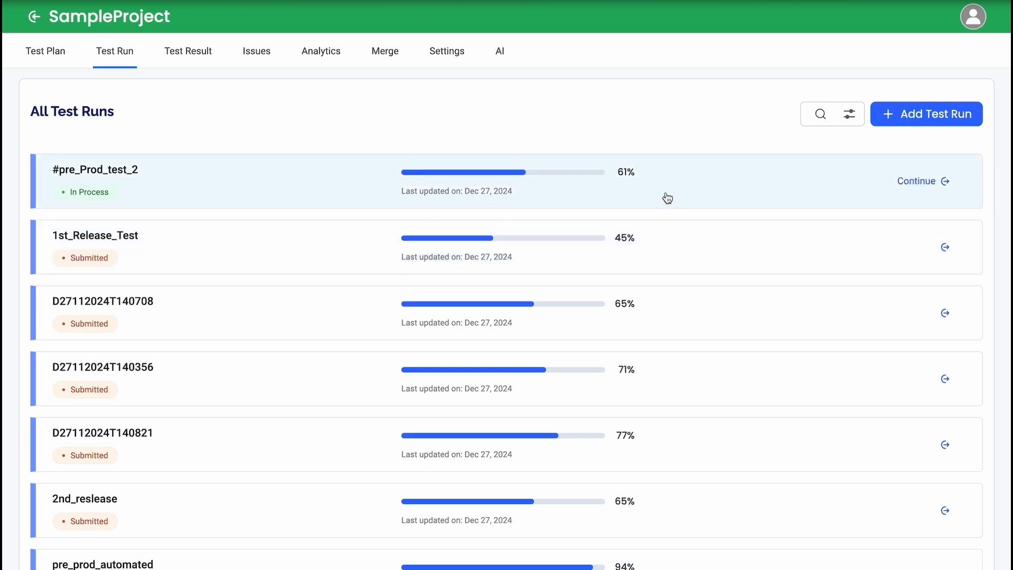
pyautogui.scroll(-3, 667, 198)
pyautogui.scroll(2, 667, 198)
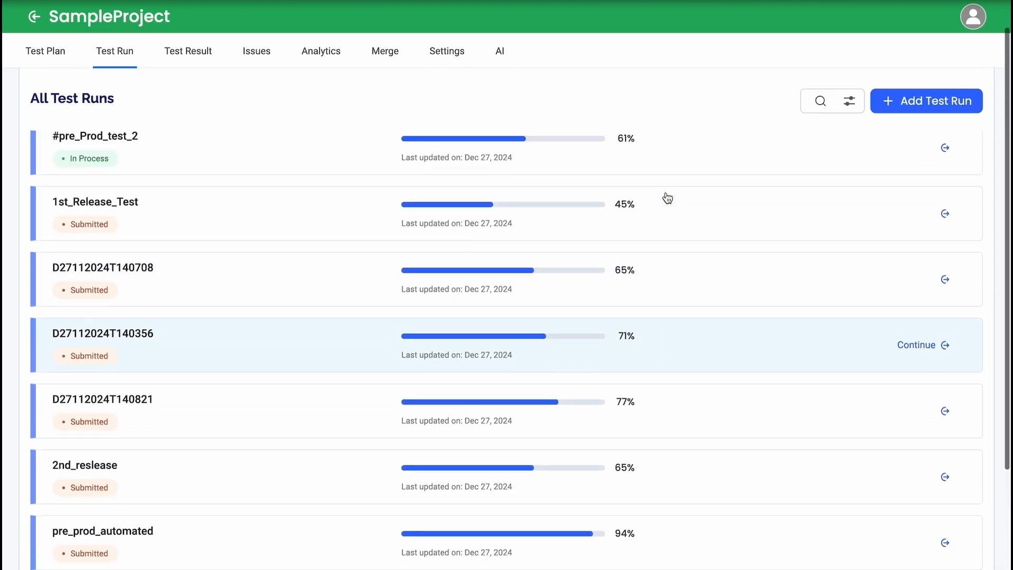
pyautogui.scroll(2, 668, 198)
# Step: Search the test runs for "1s" and clear the search
pyautogui.click(826, 117)
pyautogui.write('1s')
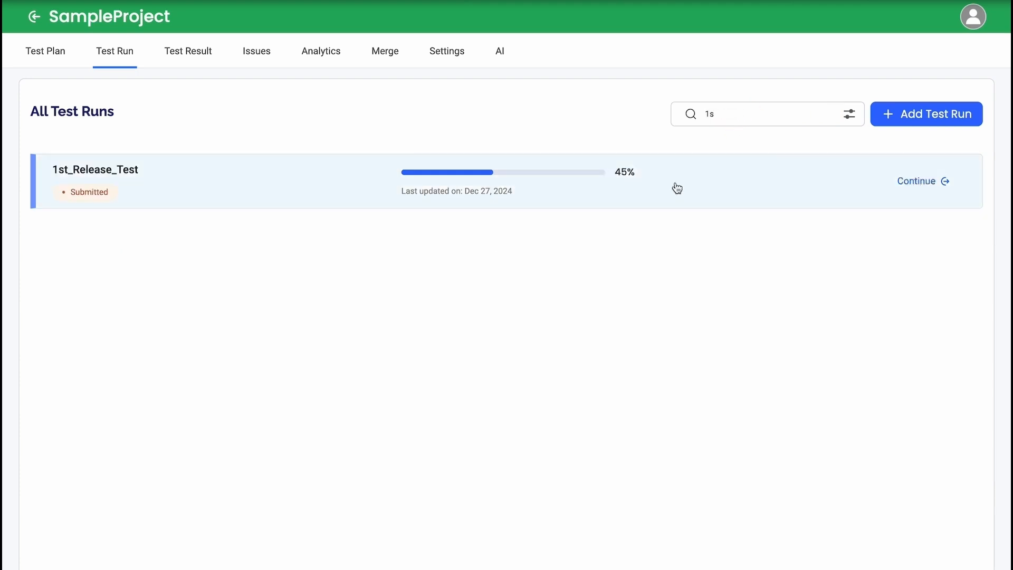
pyautogui.press('BackSpace')
pyautogui.press('BackSpace')
# Step: Filter the test runs to In Process, clear the filter, and dismiss the filter options
pyautogui.click(849, 115)
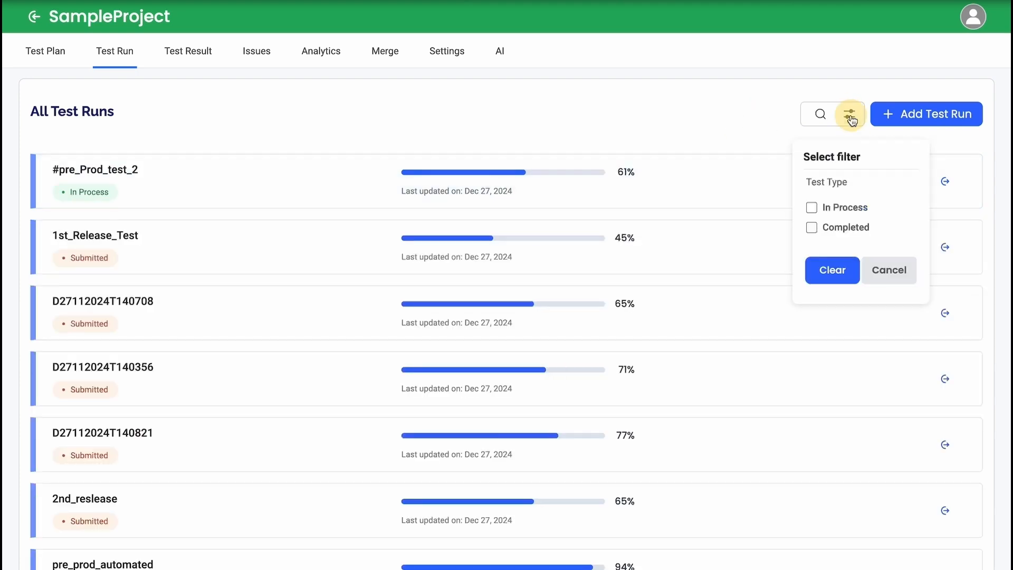
pyautogui.click(837, 210)
pyautogui.click(849, 116)
pyautogui.click(836, 273)
pyautogui.click(878, 274)
# Step: Set up a test run named AlphaRelease, described as "Initial testing phase to validate core functionalities before pre-release", using specific test cases
pyautogui.click(929, 119)
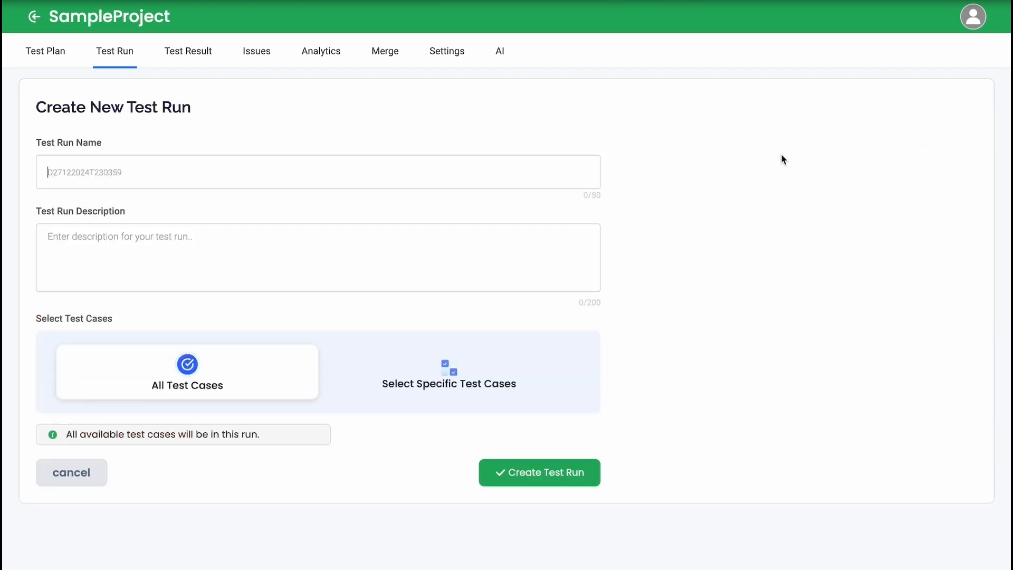
pyautogui.click(421, 167)
pyautogui.write('A')
pyautogui.write('Initial testing phase to validate core functionalities before pre-release')
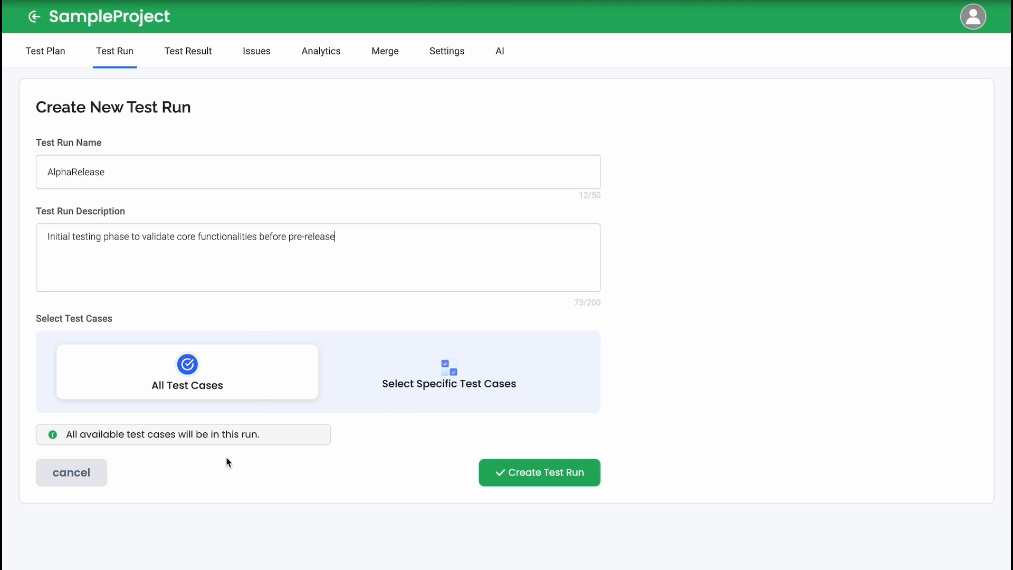
pyautogui.click(447, 392)
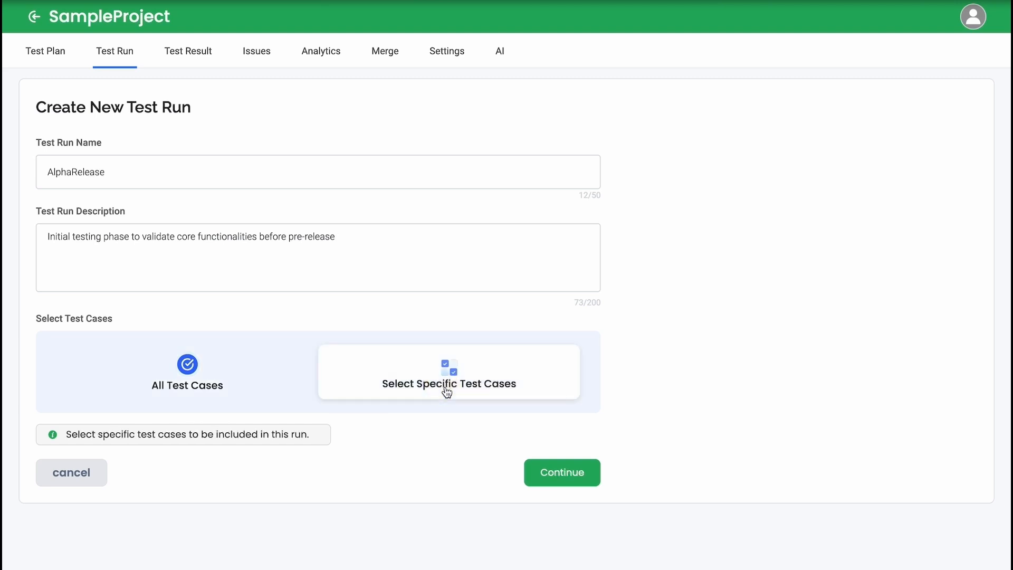
pyautogui.click(557, 478)
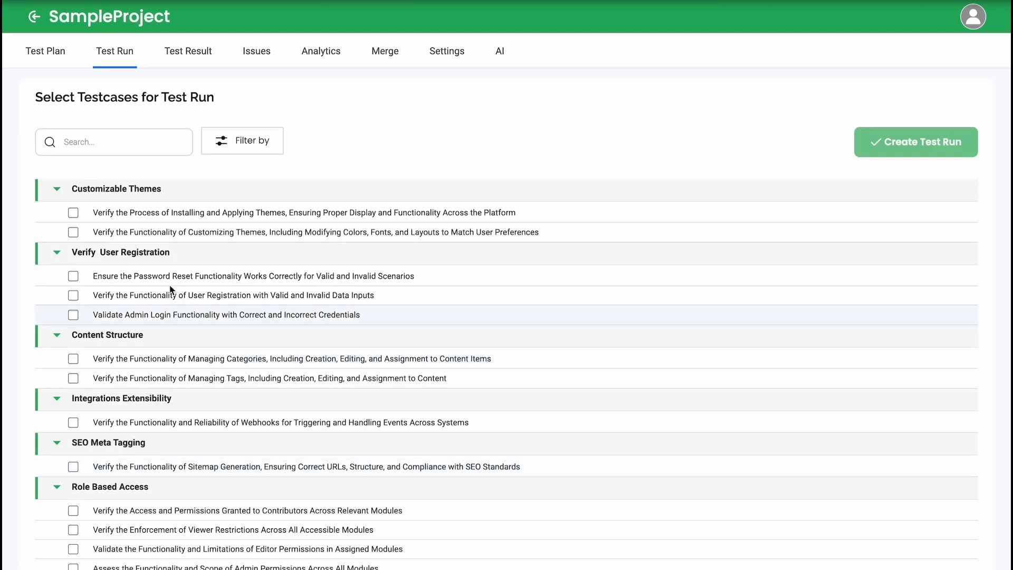
# Step: Include the Customizable Themes, Verify User Registration, Content Structure, Integrations Extensibility and SEO Meta Tagging test cases in the run
pyautogui.click(73, 232)
pyautogui.click(73, 212)
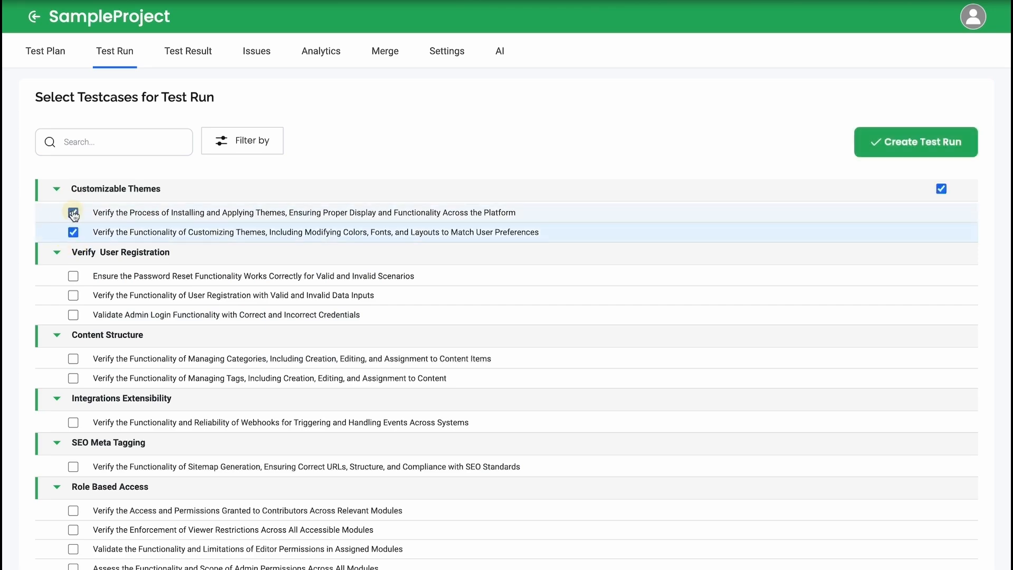
pyautogui.click(943, 165)
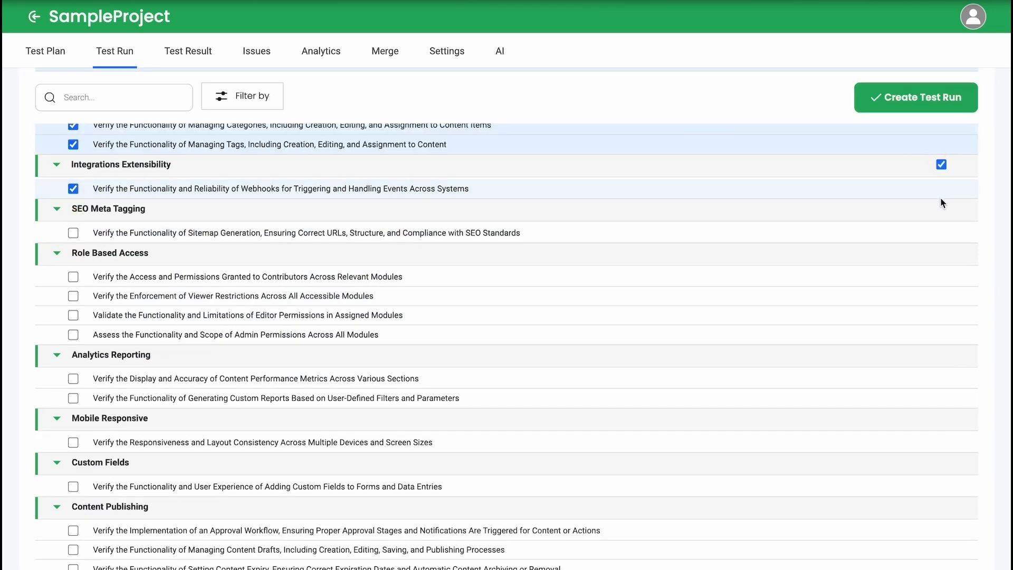
pyautogui.click(944, 209)
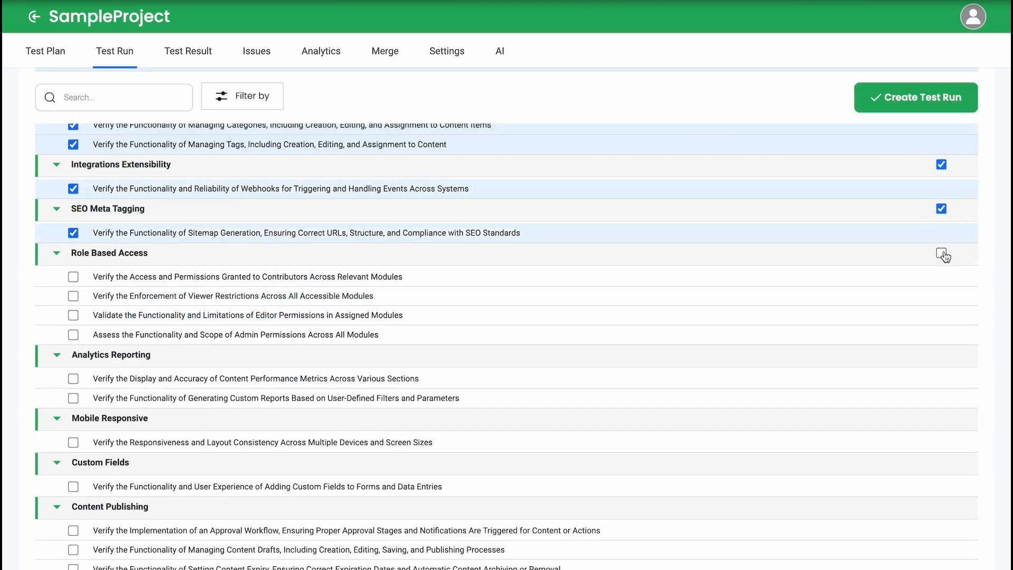
# Step: Add the Role Based Access, Content Publishing, Content Creation and Media Management suites and create the test run
pyautogui.scroll(-5, 943, 259)
pyautogui.scroll(1, 943, 290)
pyautogui.click(942, 278)
pyautogui.scroll(-4, 942, 278)
pyautogui.click(942, 169)
pyautogui.click(942, 360)
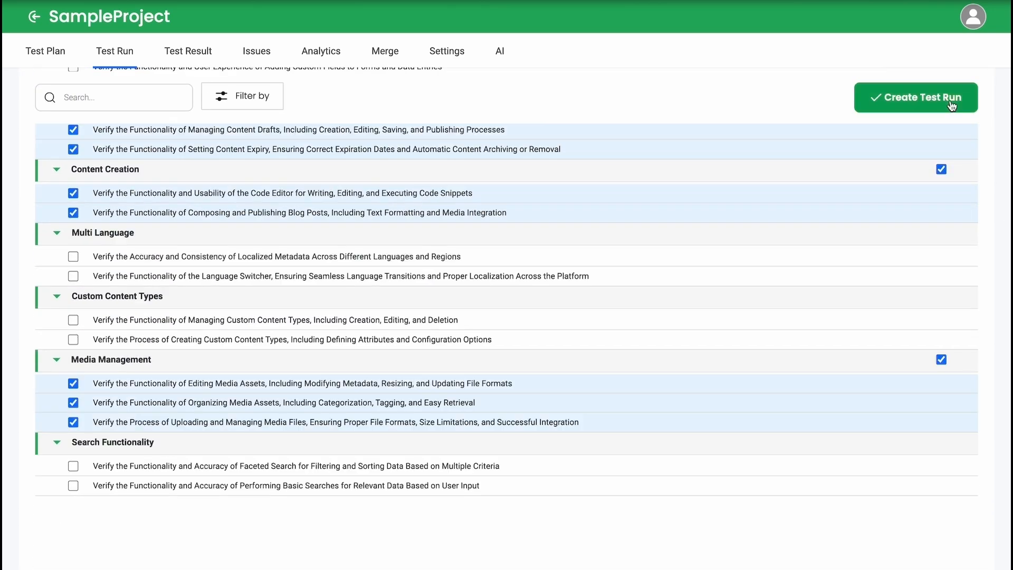
pyautogui.click(952, 106)
pyautogui.scroll(-5, 752, 321)
pyautogui.scroll(5, 751, 322)
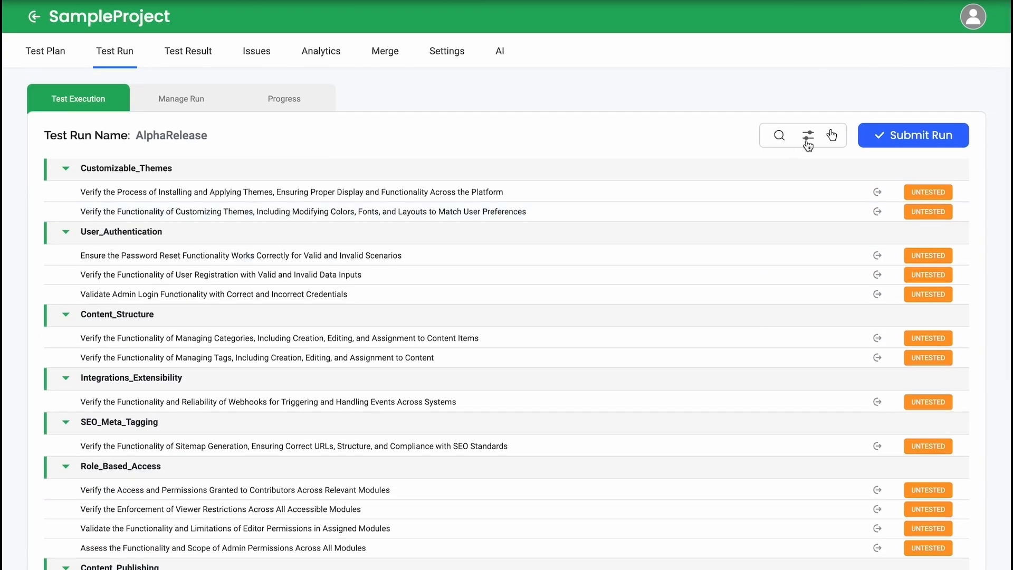
# Step: Look over the AlphaRelease run's filter options without applying any, and collapse and re-expand all its suites
pyautogui.click(808, 135)
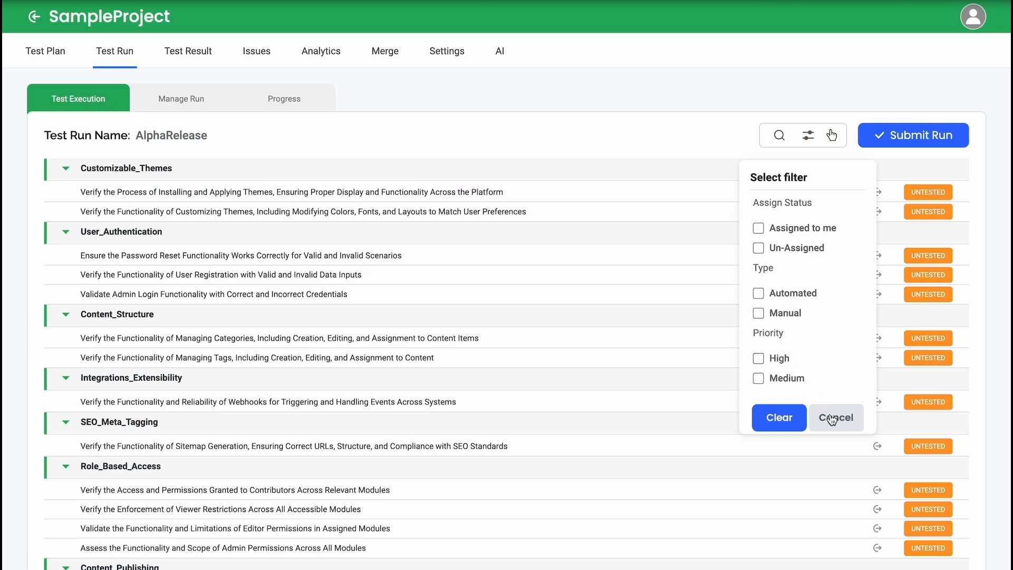
pyautogui.click(836, 416)
pyautogui.click(832, 135)
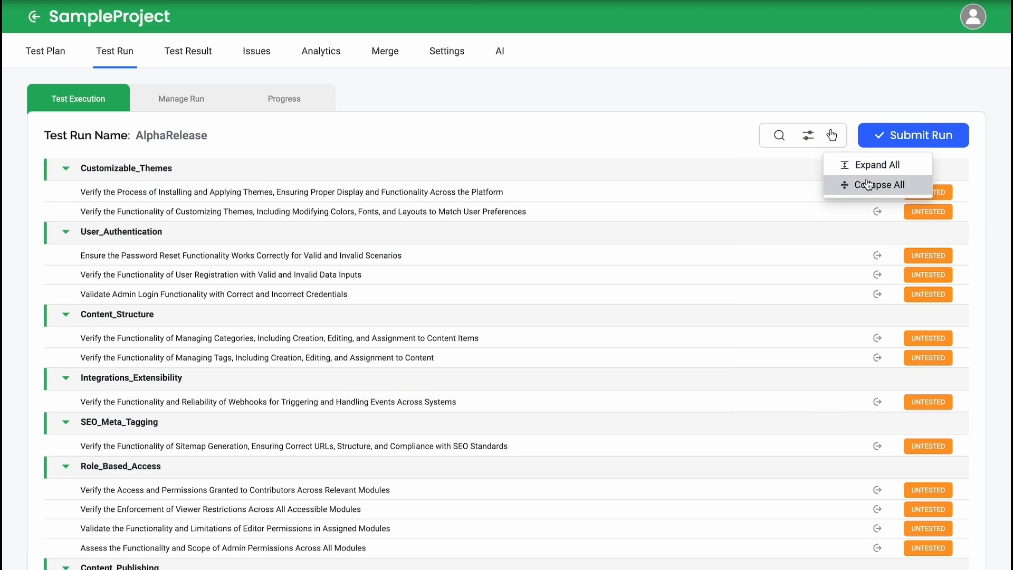
pyautogui.click(868, 185)
pyautogui.click(834, 138)
pyautogui.click(848, 164)
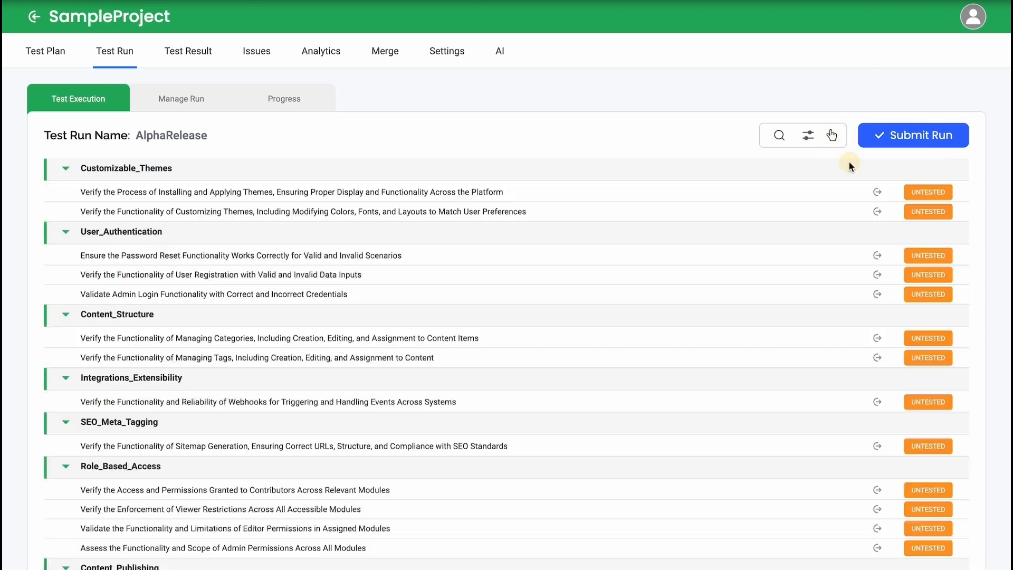
# Step: Cycle the status of the test case on installing and applying themes through its options and back to Untested
pyautogui.click(937, 197)
pyautogui.click(937, 196)
pyautogui.click(938, 194)
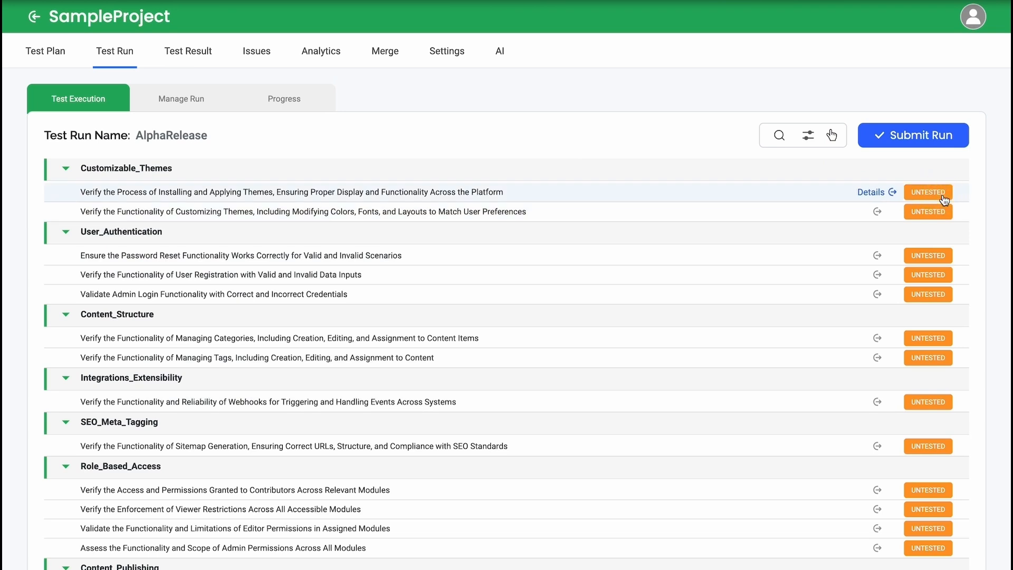
# Step: Examine the details and recent test run results of the test case on installing and applying themes
pyautogui.click(878, 191)
pyautogui.scroll(-2, 852, 362)
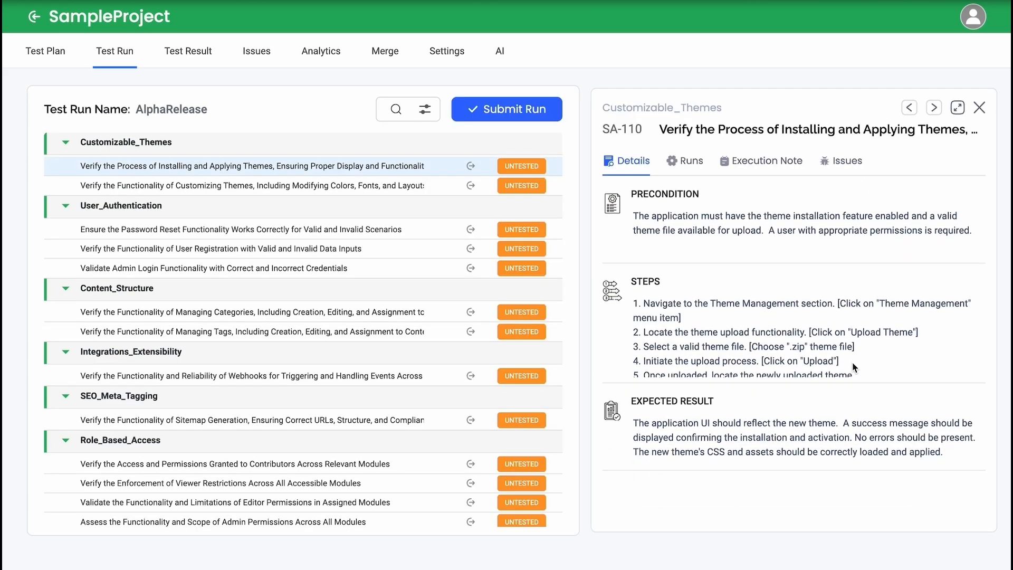
pyautogui.scroll(2, 853, 362)
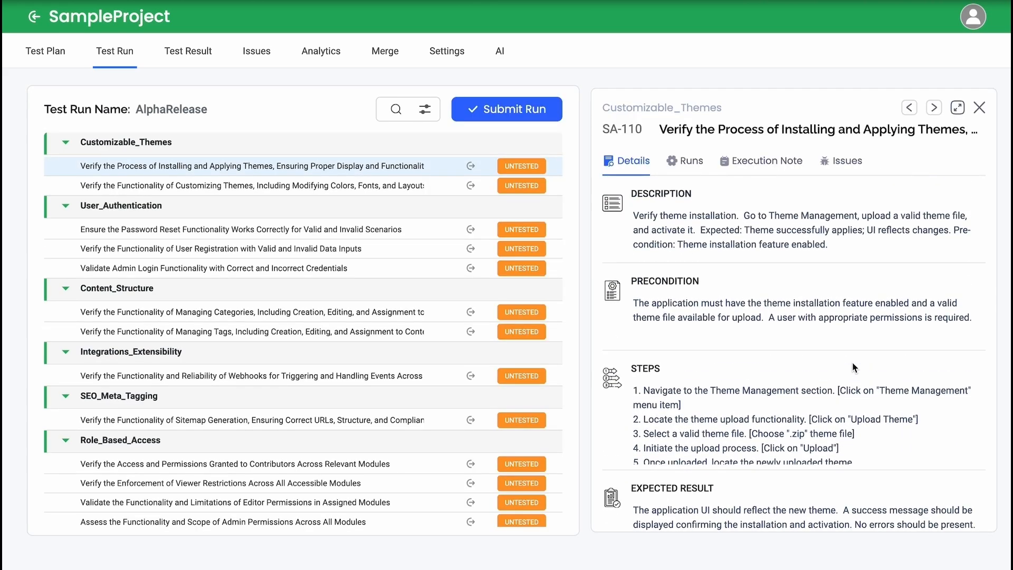
pyautogui.click(688, 164)
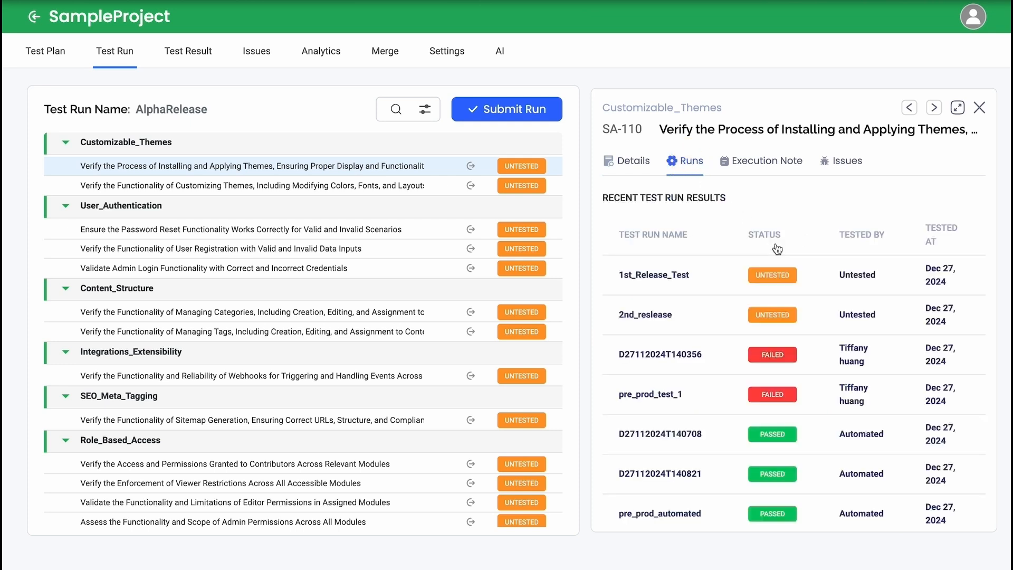
pyautogui.scroll(-2, 821, 462)
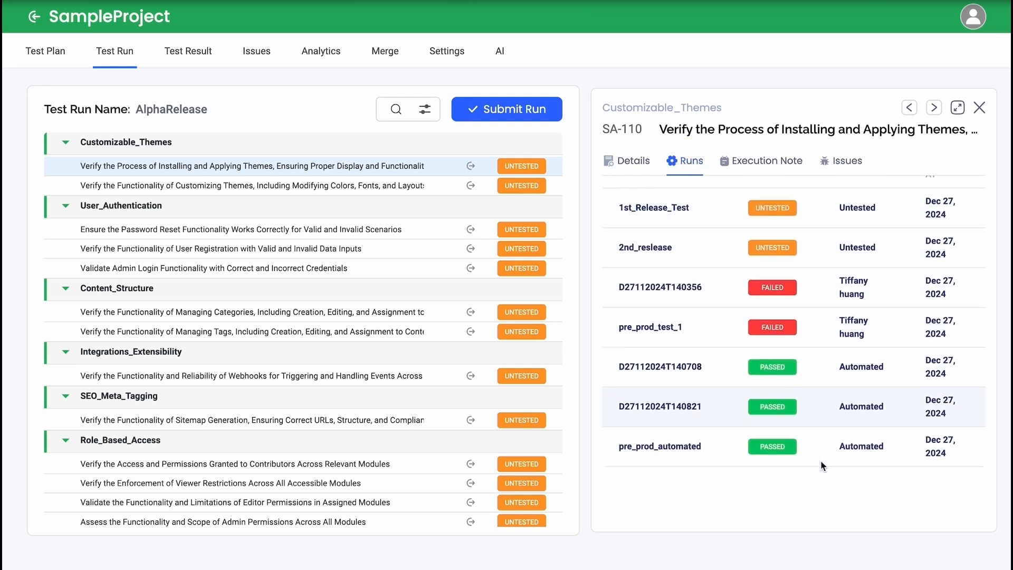
pyautogui.scroll(2, 821, 460)
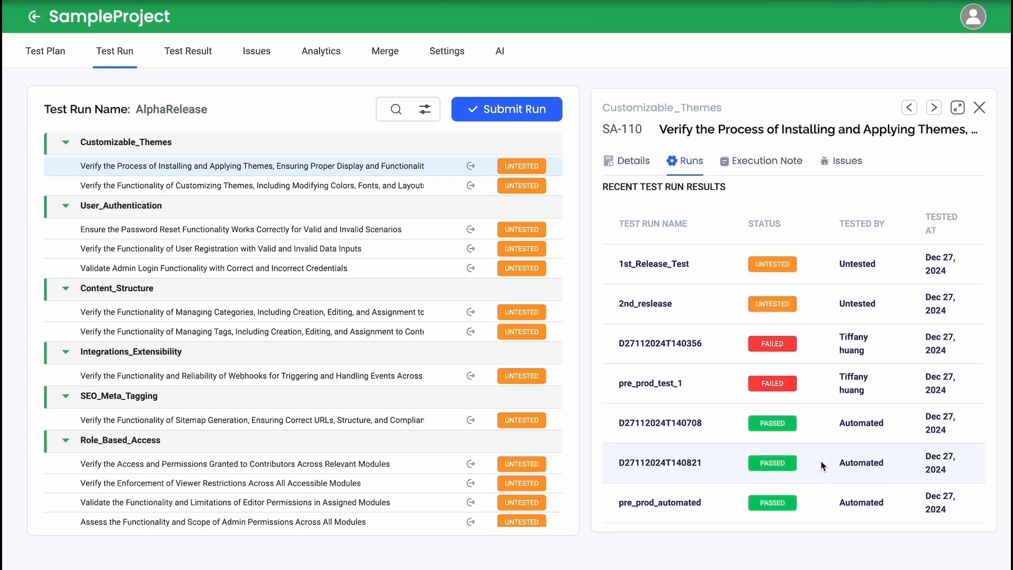
# Step: Check the theme installation test case's execution notes and linked issues, and close its details
pyautogui.click(772, 165)
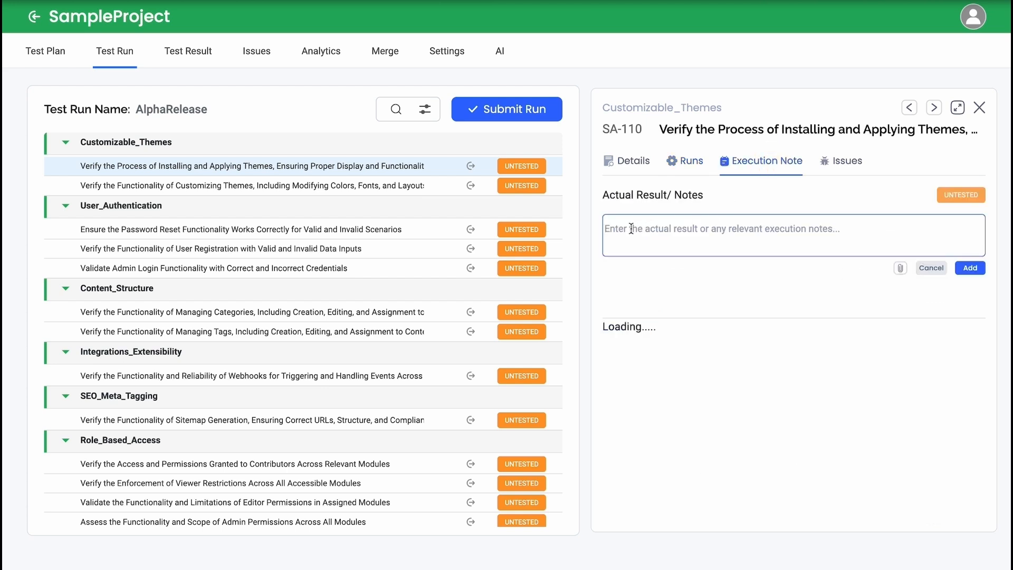
pyautogui.click(698, 230)
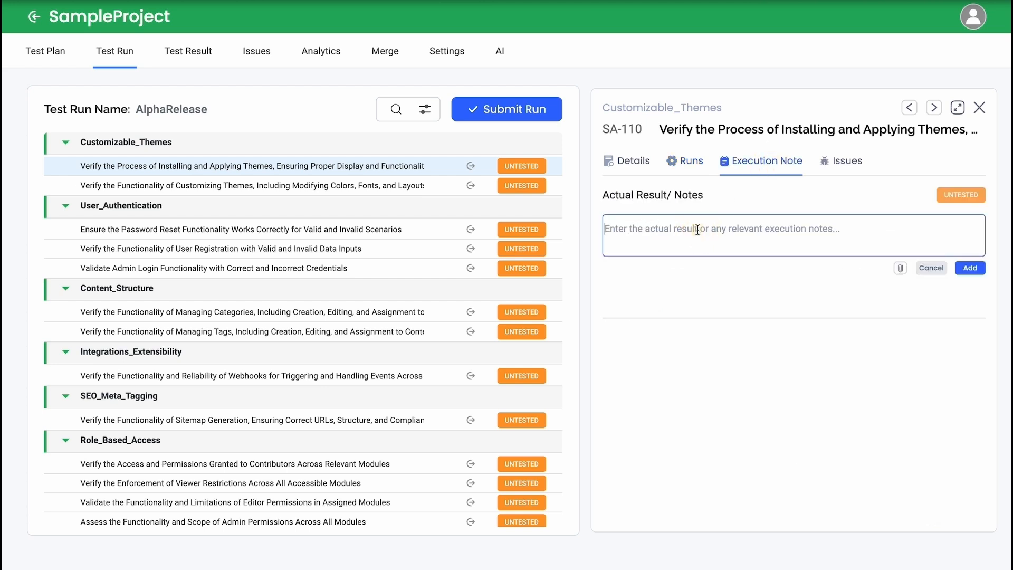
pyautogui.click(845, 160)
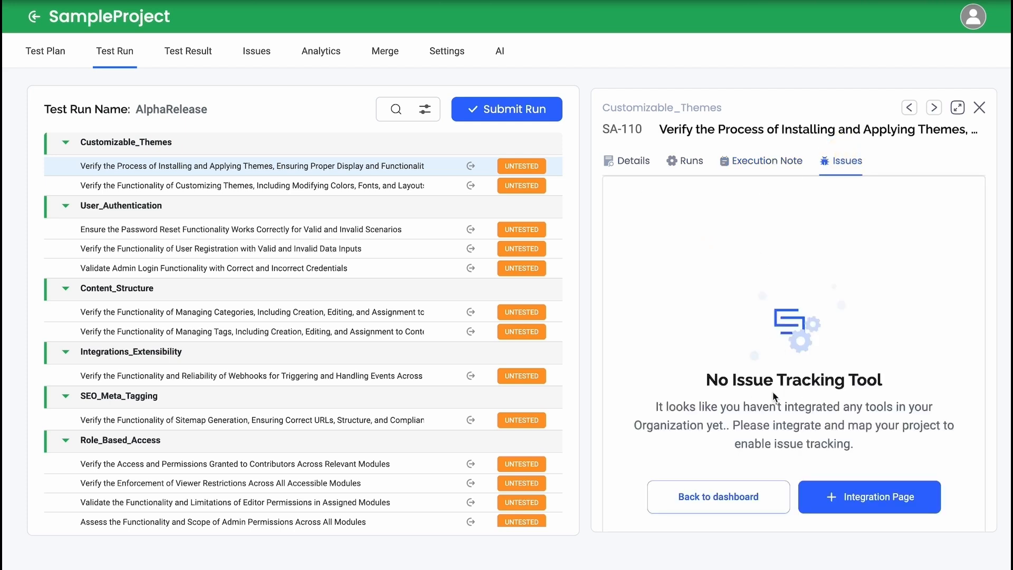
pyautogui.click(979, 109)
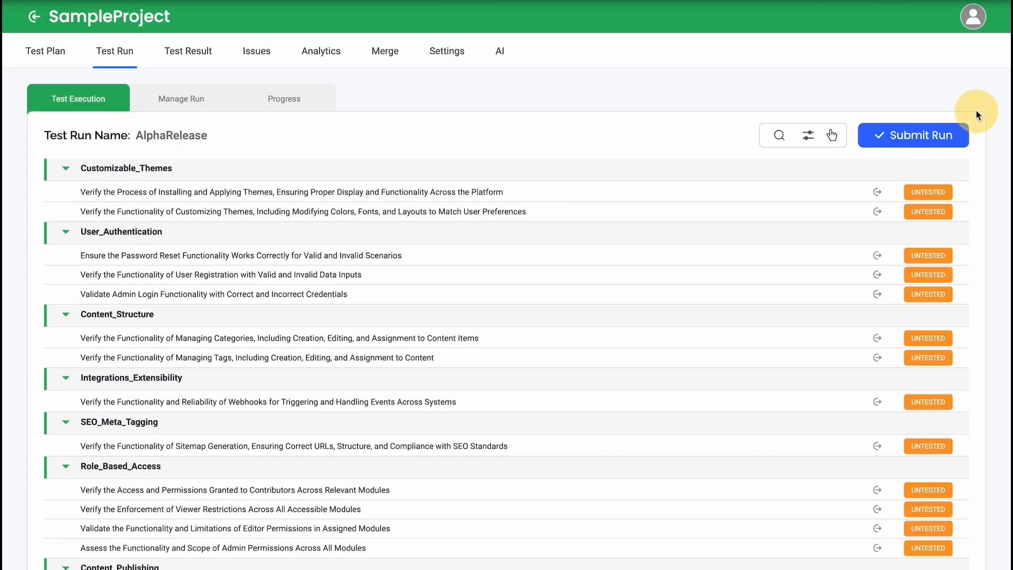
# Step: Assign both Customizable_Themes test cases and the Content_Structure, Integrations_Extensibility and SEO_Meta_Tagging suites of the AlphaRelease run to a team member
pyautogui.click(186, 107)
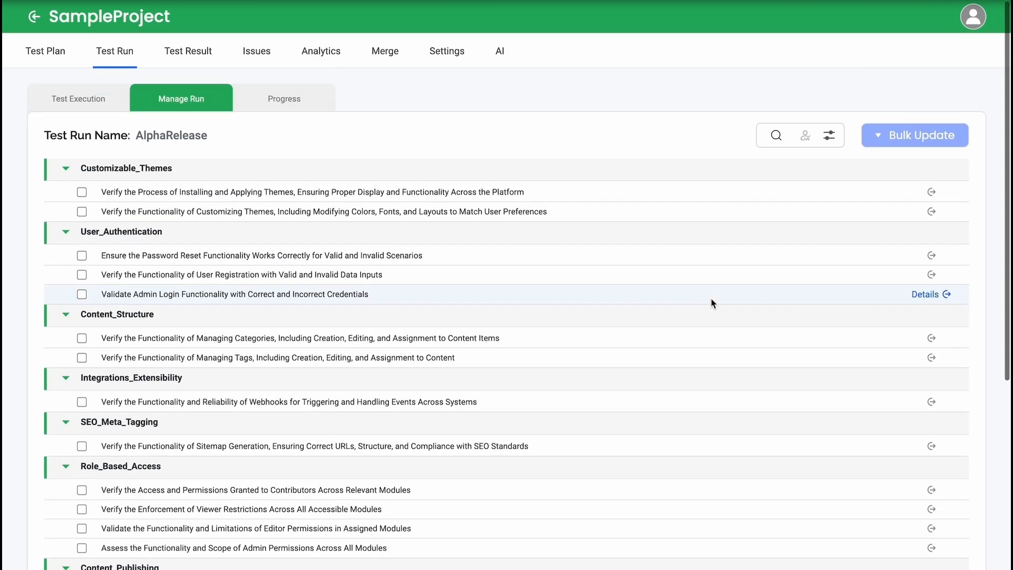
pyautogui.click(82, 192)
pyautogui.click(81, 211)
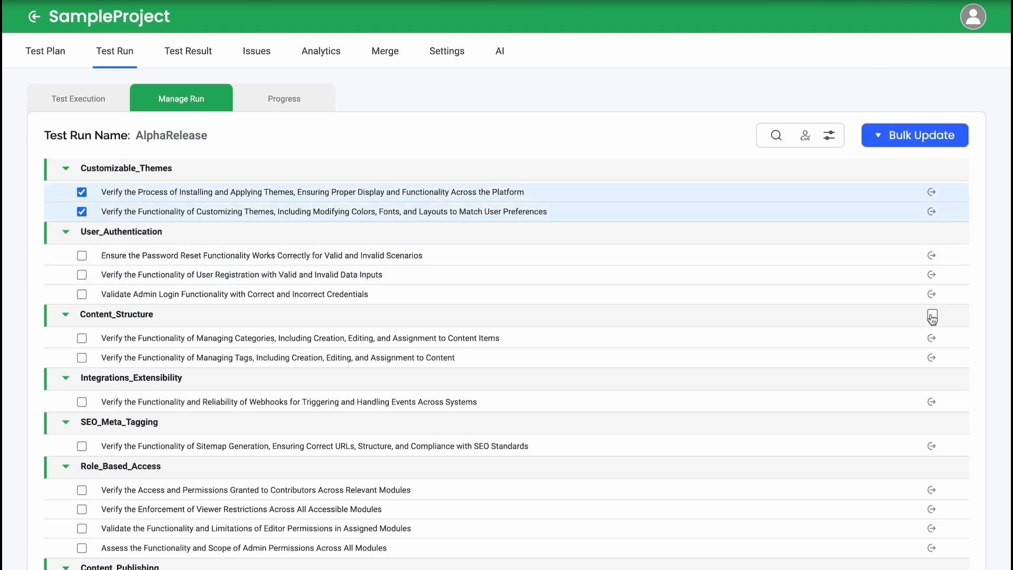
pyautogui.click(932, 314)
pyautogui.click(932, 377)
pyautogui.click(932, 422)
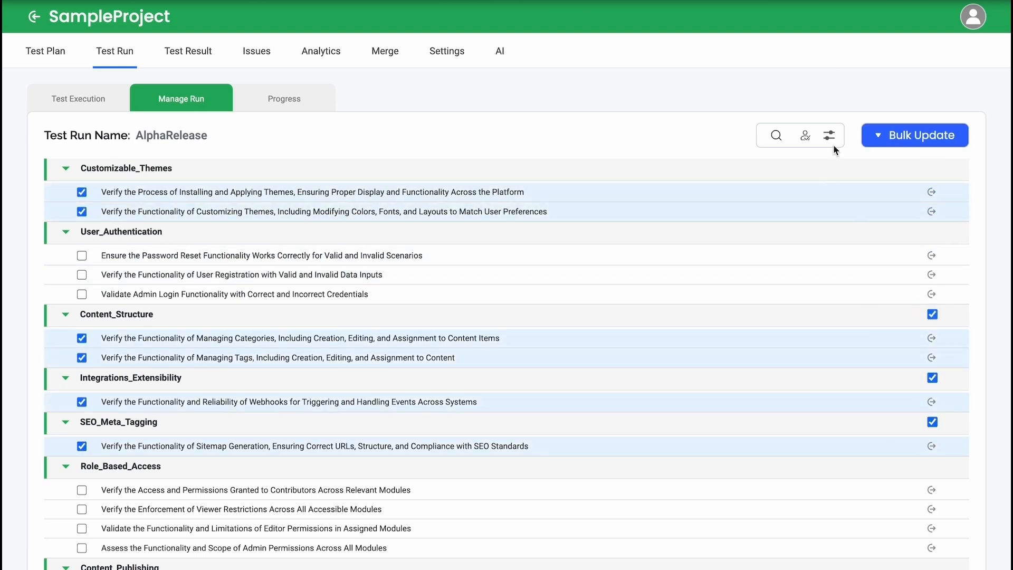
pyautogui.click(807, 137)
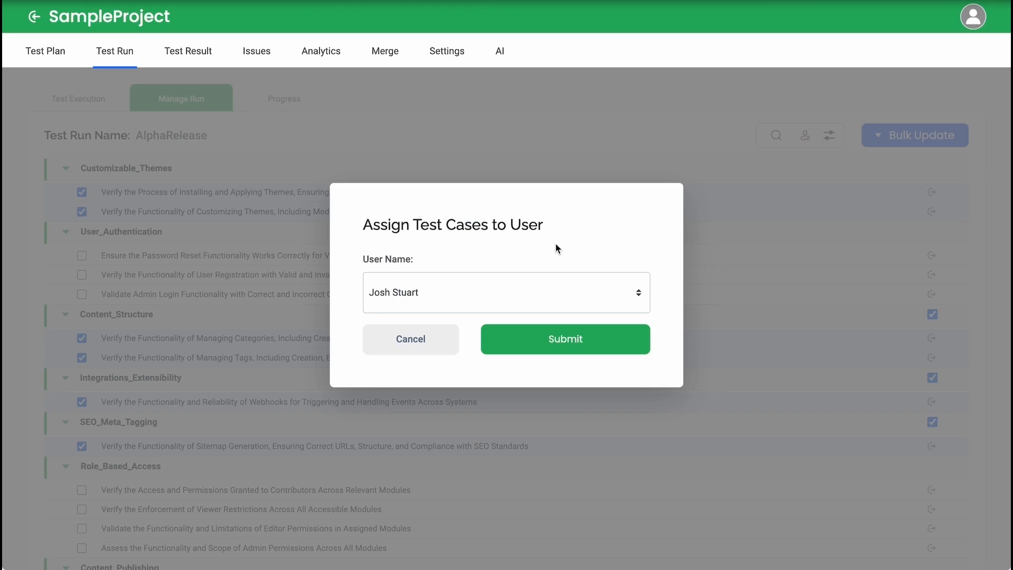
pyautogui.click(471, 291)
pyautogui.click(464, 310)
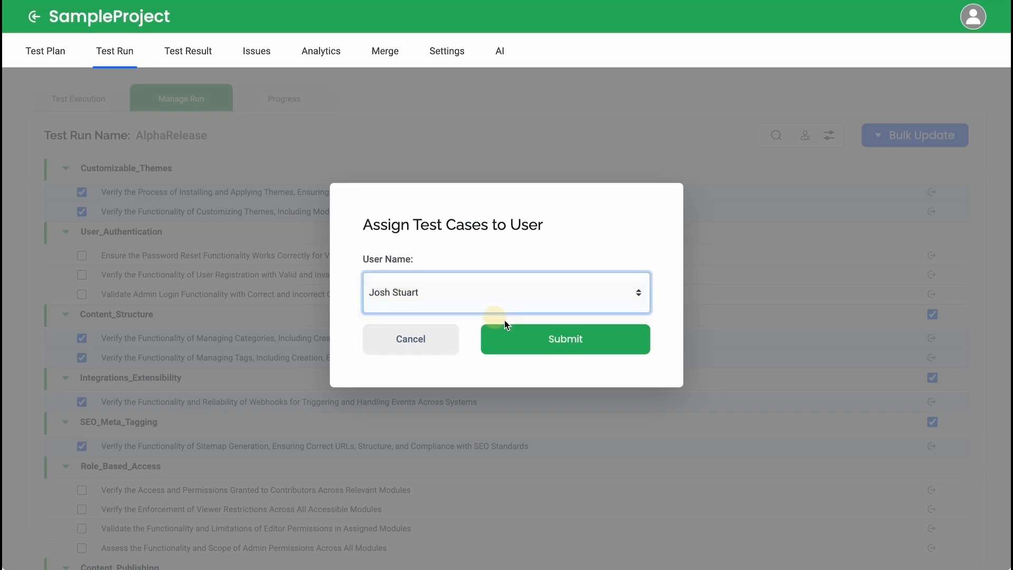
pyautogui.click(544, 348)
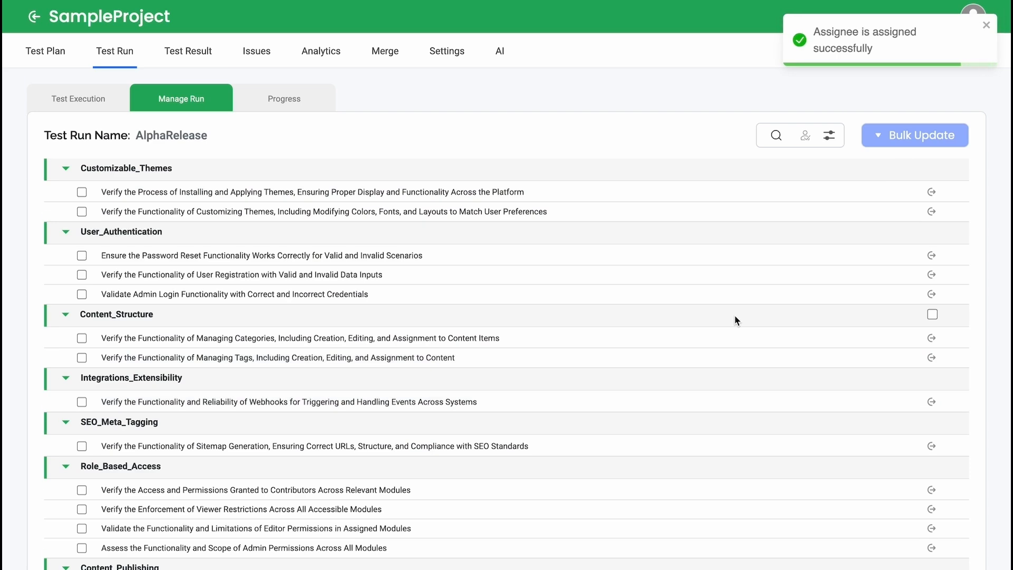
# Step: Bulk update the operating system of both Customizable_Themes test cases in the AlphaRelease run to Mac
pyautogui.scroll(-3, 735, 317)
pyautogui.scroll(-3, 737, 319)
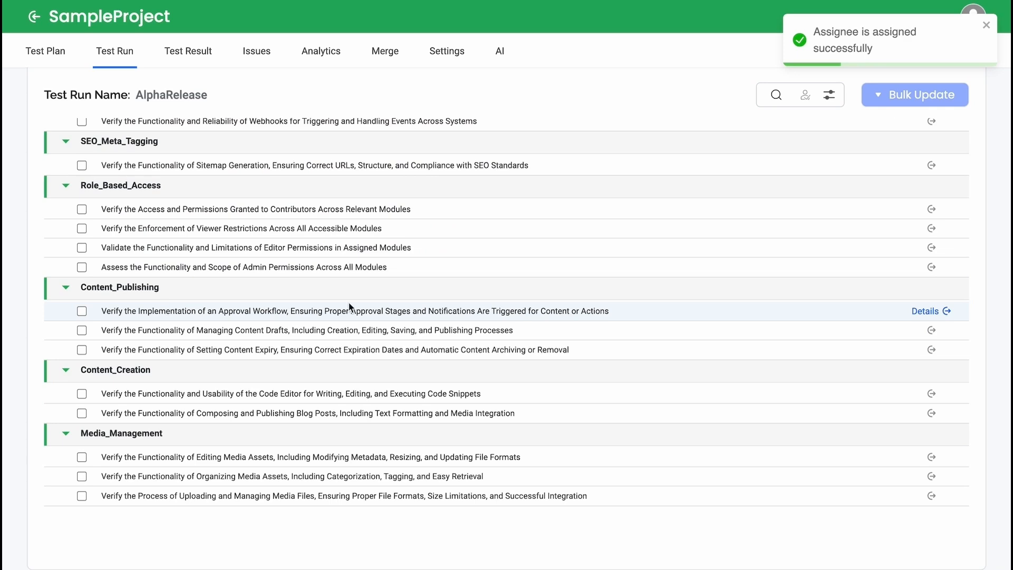
pyautogui.scroll(5, 662, 290)
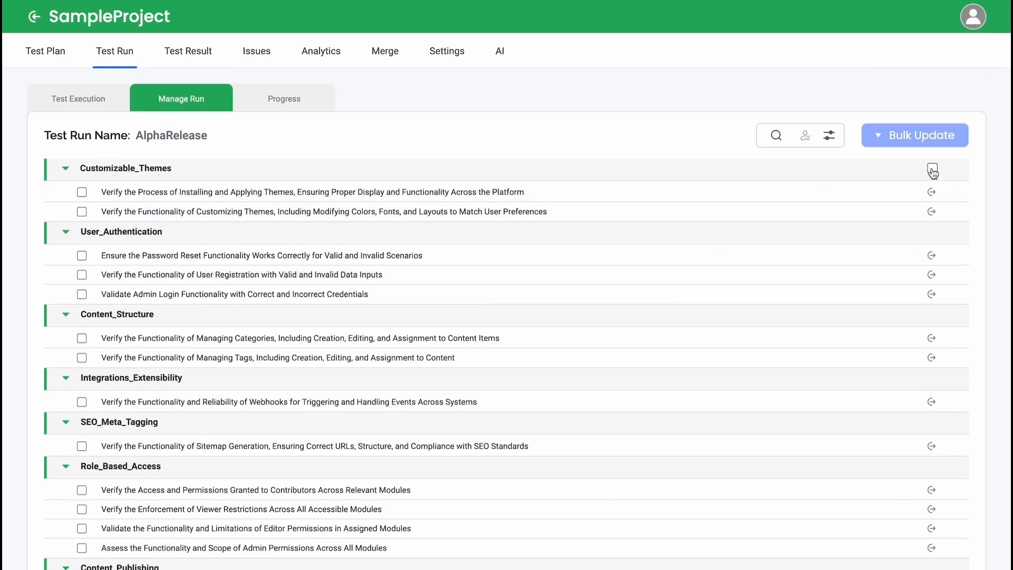
pyautogui.click(933, 170)
pyautogui.click(922, 140)
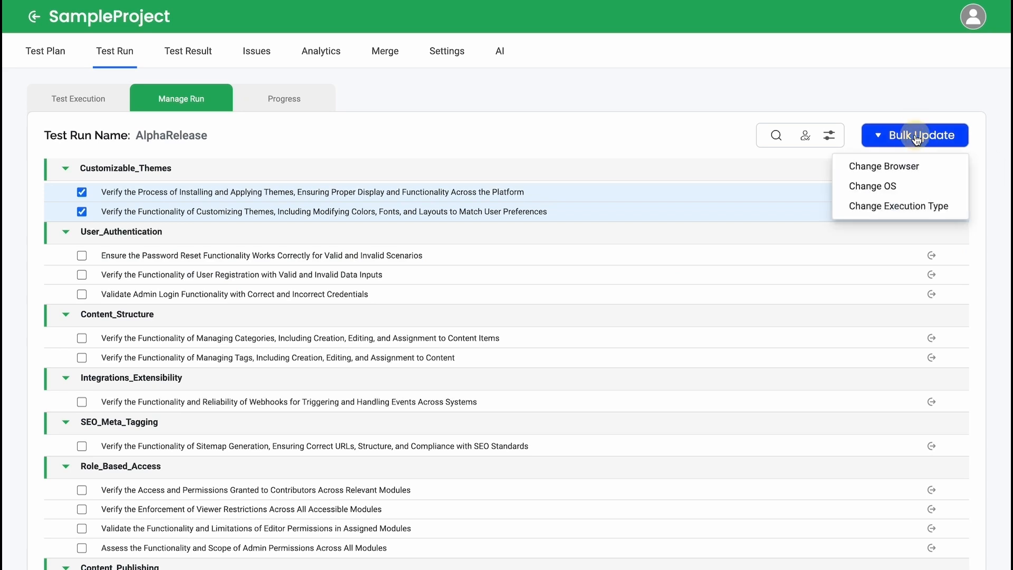
pyautogui.click(874, 185)
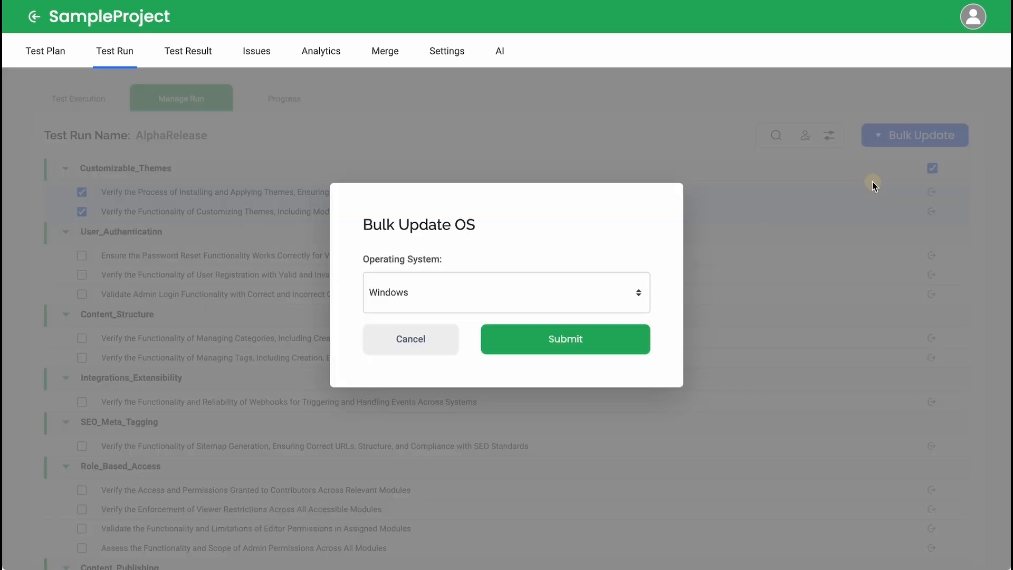
pyautogui.click(532, 304)
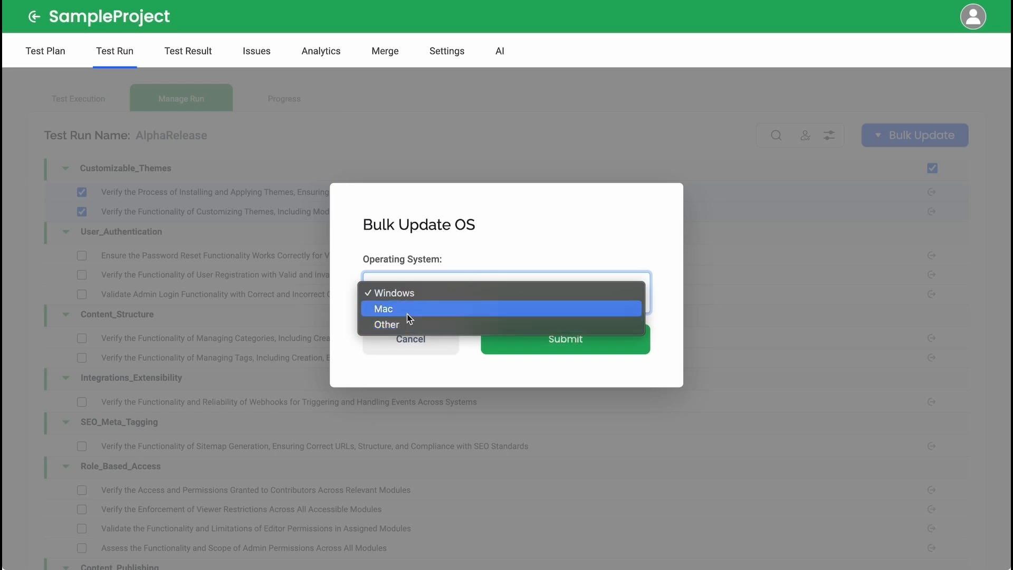
pyautogui.click(392, 309)
pyautogui.click(569, 350)
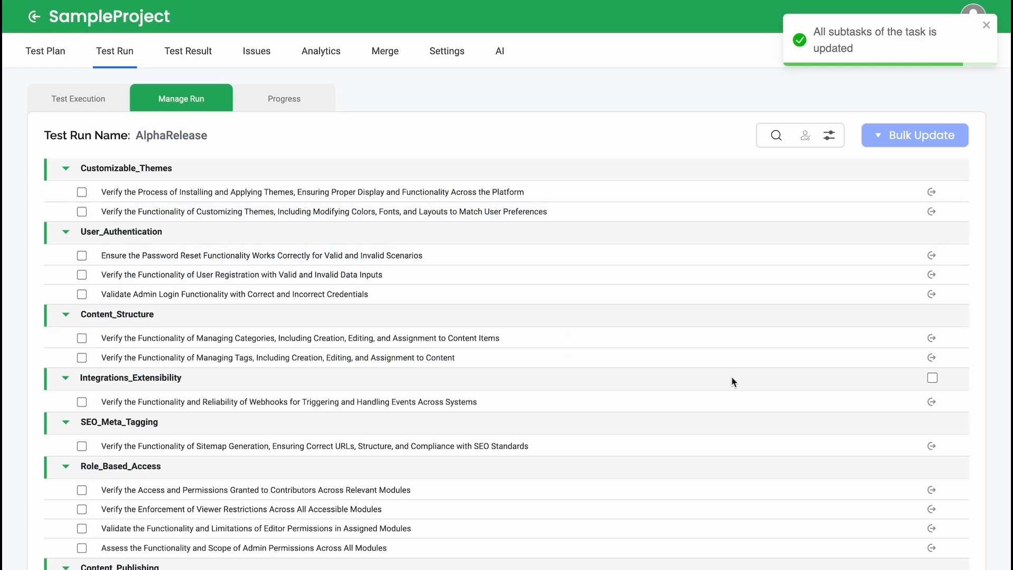
# Step: Examine the AlphaRelease run's progress figures, test case status, user test progress and status overview
pyautogui.click(288, 110)
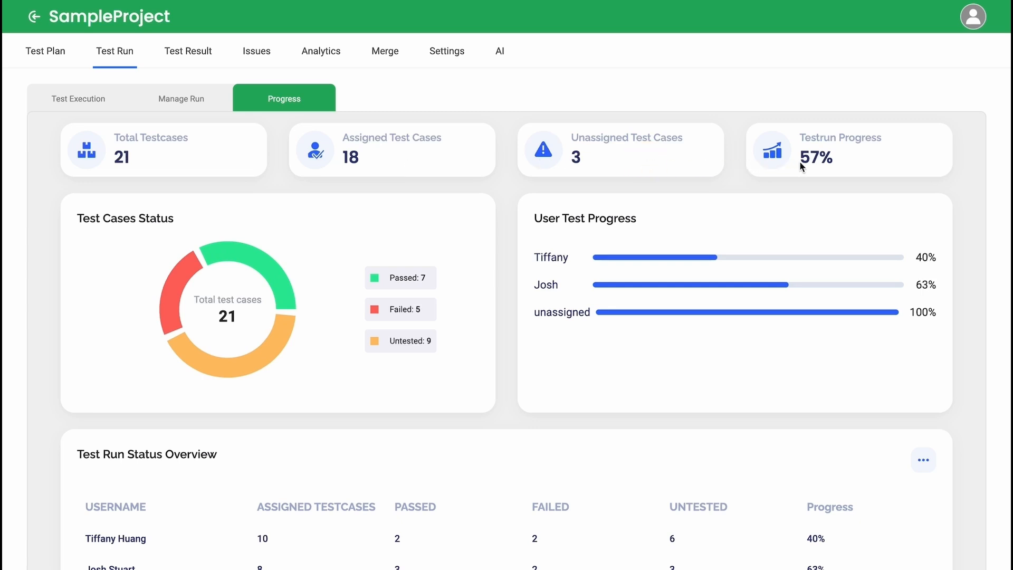
pyautogui.click(861, 160)
pyautogui.scroll(-3, 403, 381)
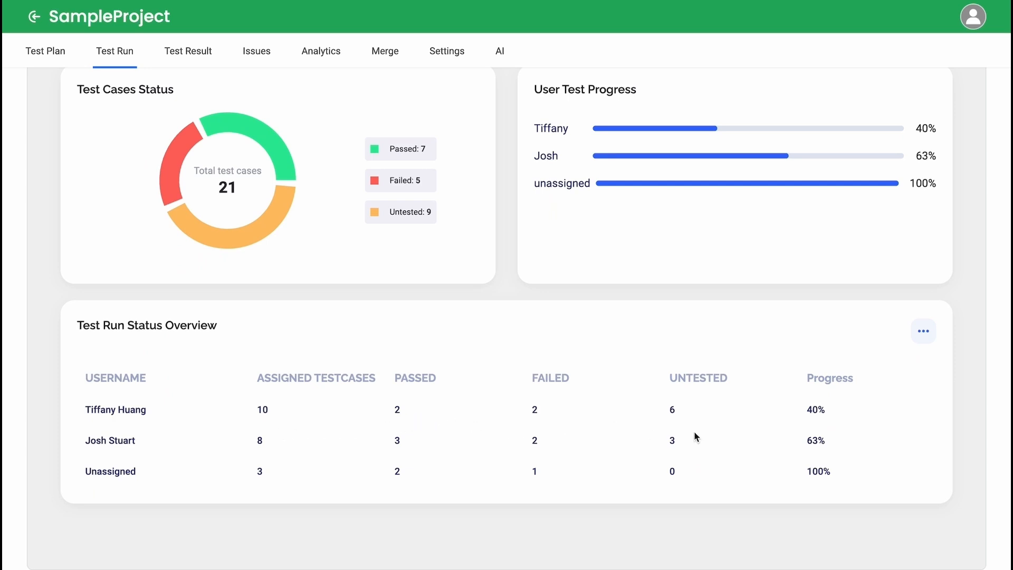
pyautogui.scroll(1, 803, 417)
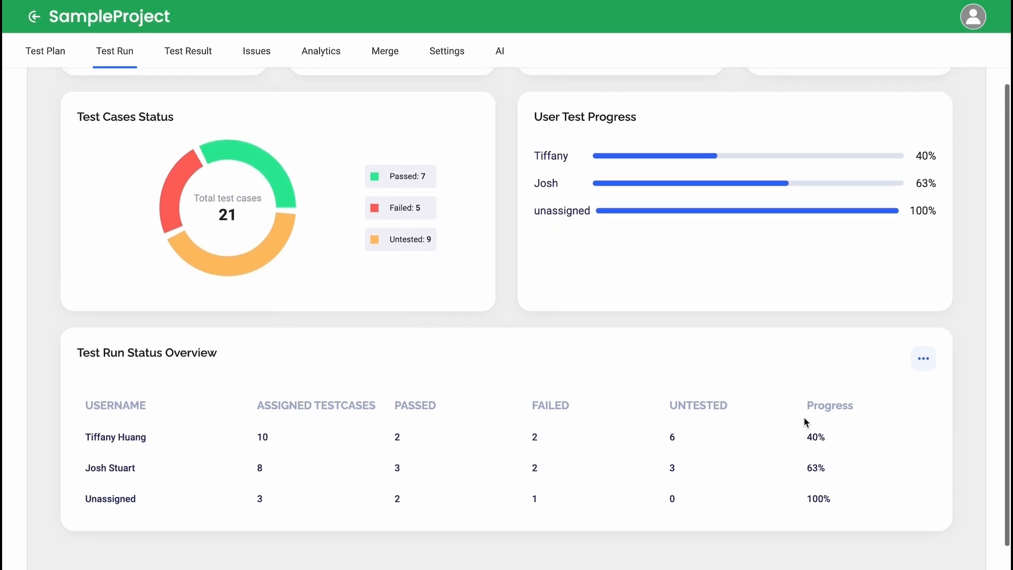
# Step: Show the Test Run Status Overview as a chart, examine it and return to the table view
pyautogui.click(923, 366)
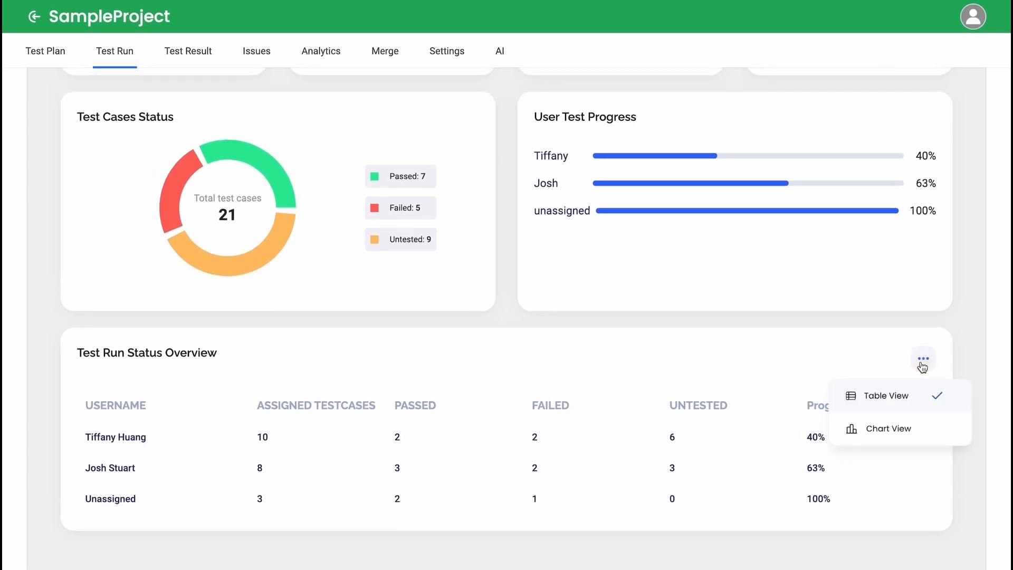
pyautogui.click(888, 428)
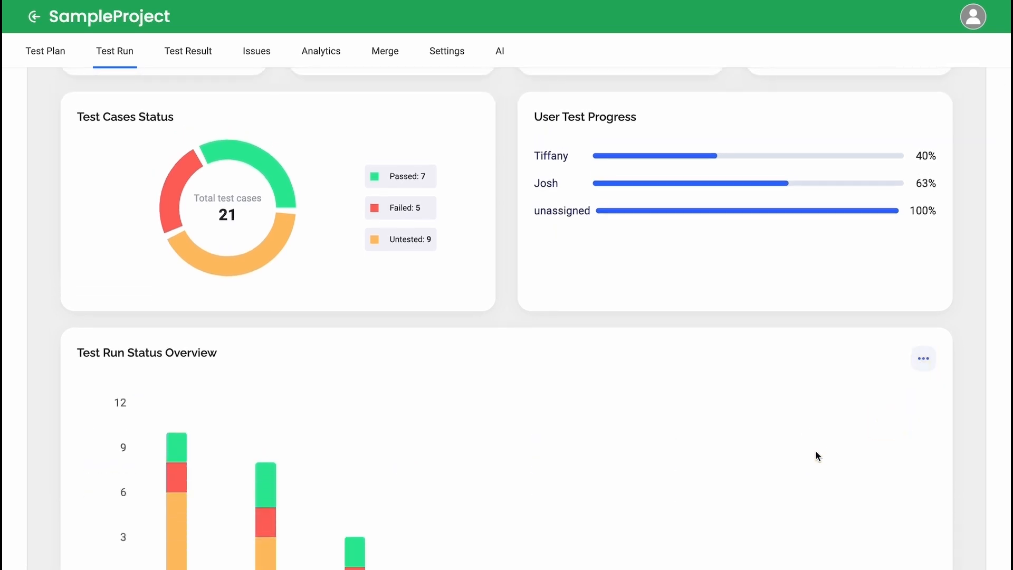
pyautogui.scroll(-4, 816, 452)
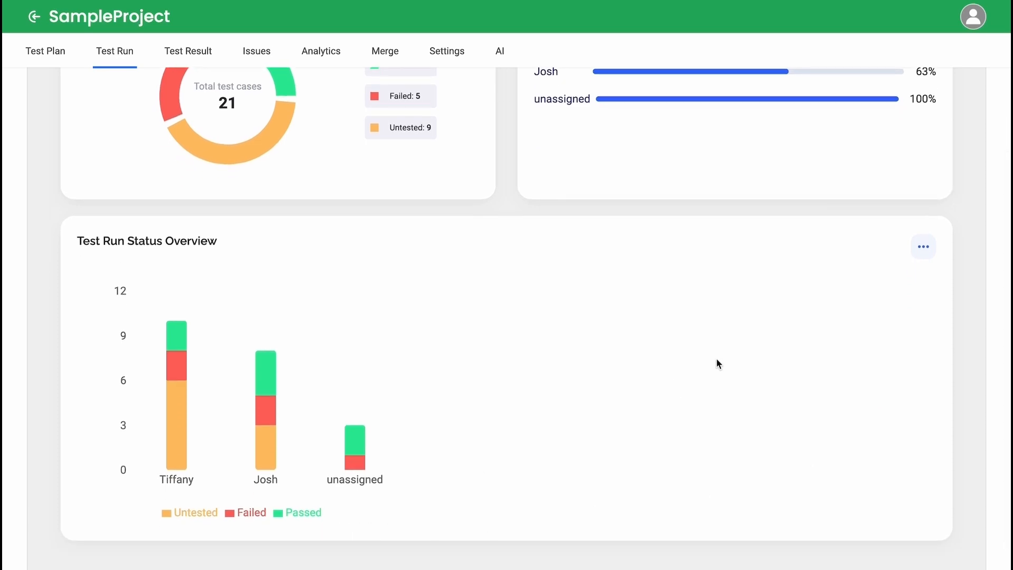
pyautogui.click(919, 250)
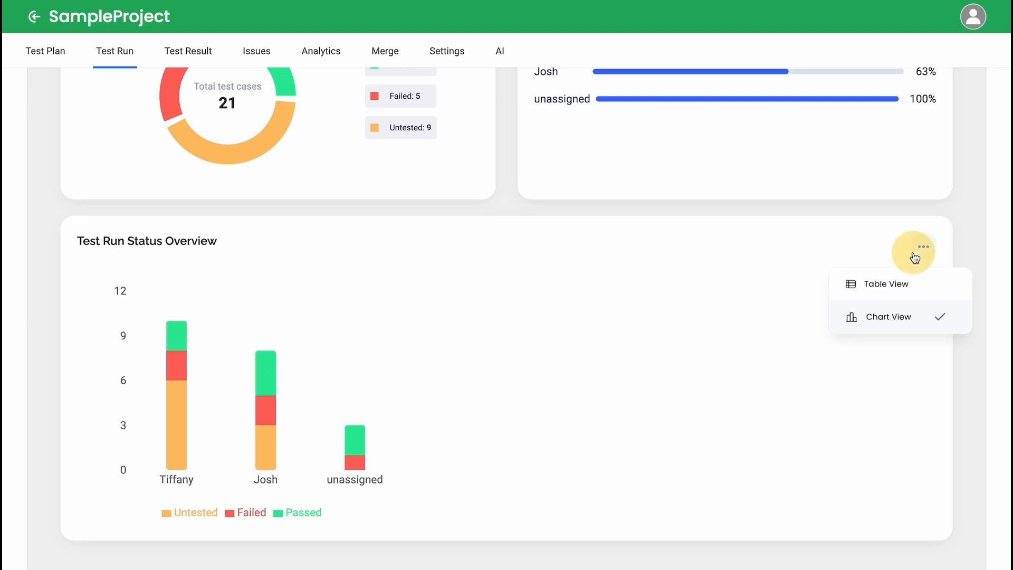
pyautogui.click(895, 286)
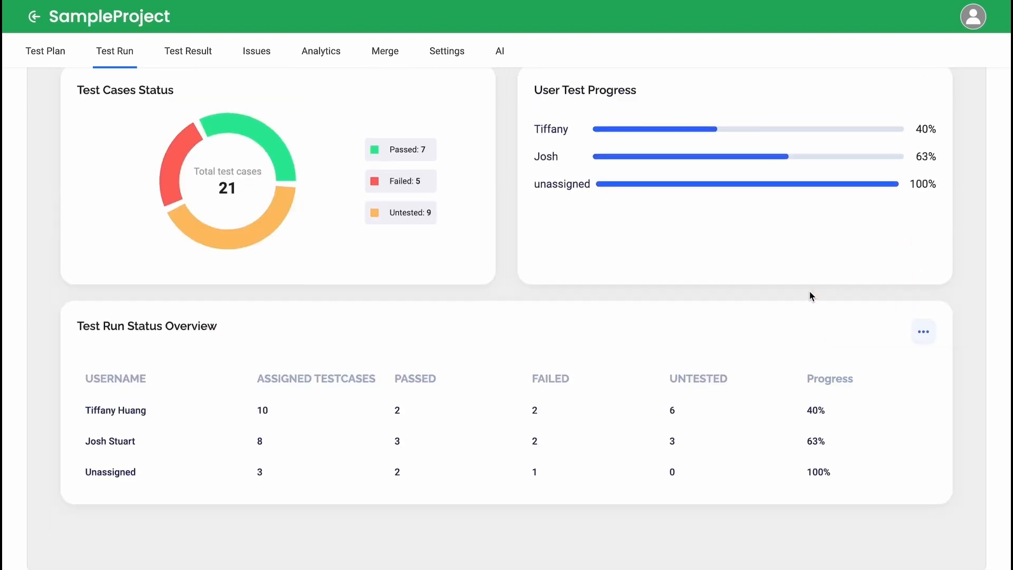
pyautogui.scroll(3, 810, 293)
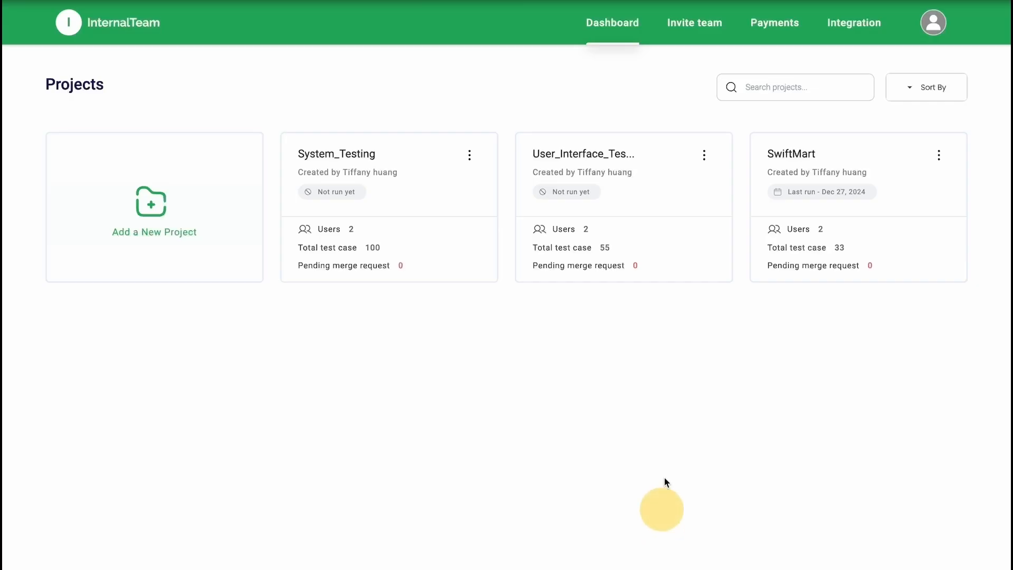
# Step: Open the User_Interface_Testing project and check its open and closed merge requests
pyautogui.moveTo(678, 240)
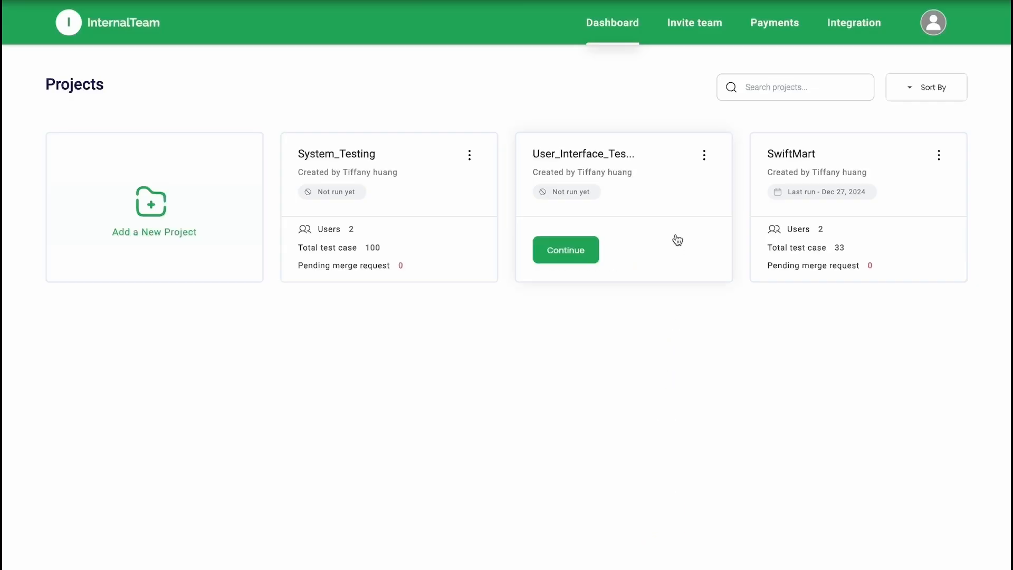
pyautogui.click(676, 202)
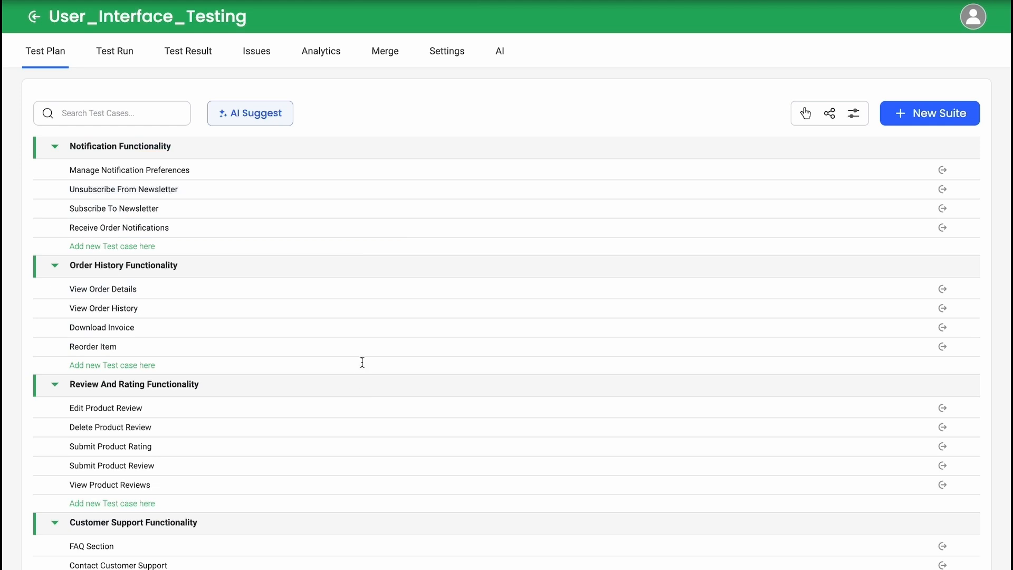
pyautogui.click(390, 60)
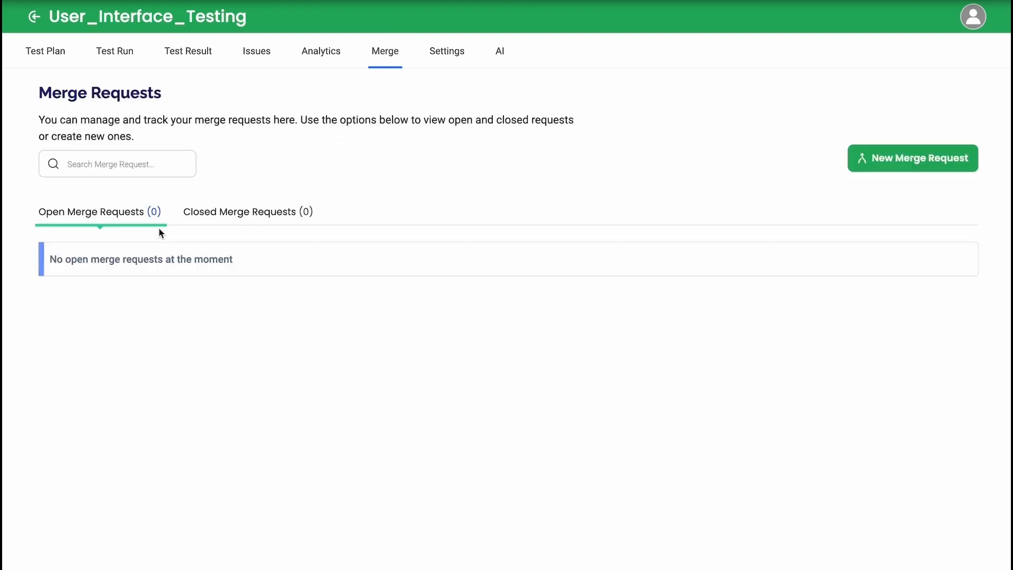
pyautogui.click(231, 221)
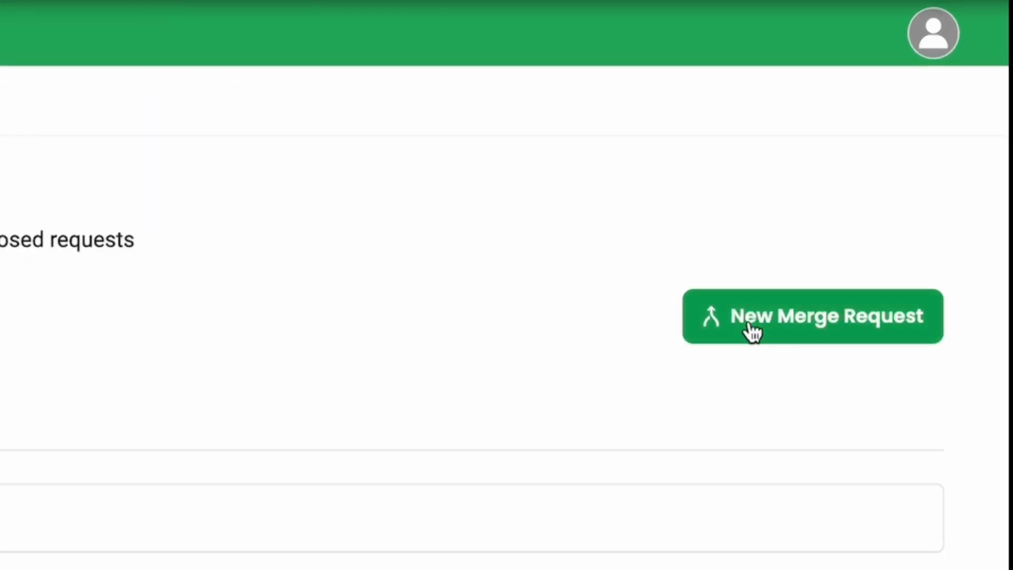
# Step: Start a new merge request from User_Interface_Testing with System_Testing as the destination project
pyautogui.click(752, 331)
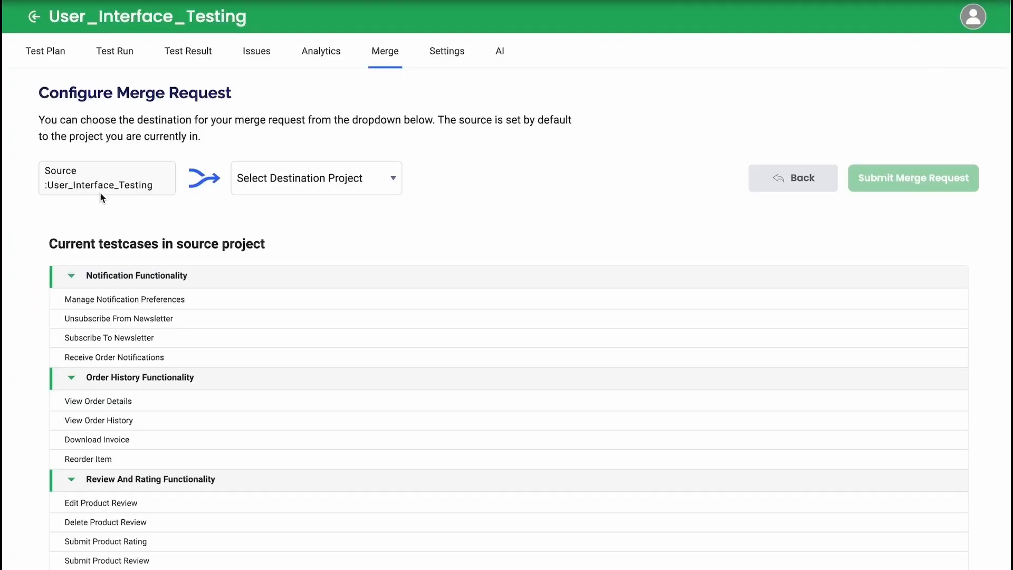
pyautogui.click(289, 192)
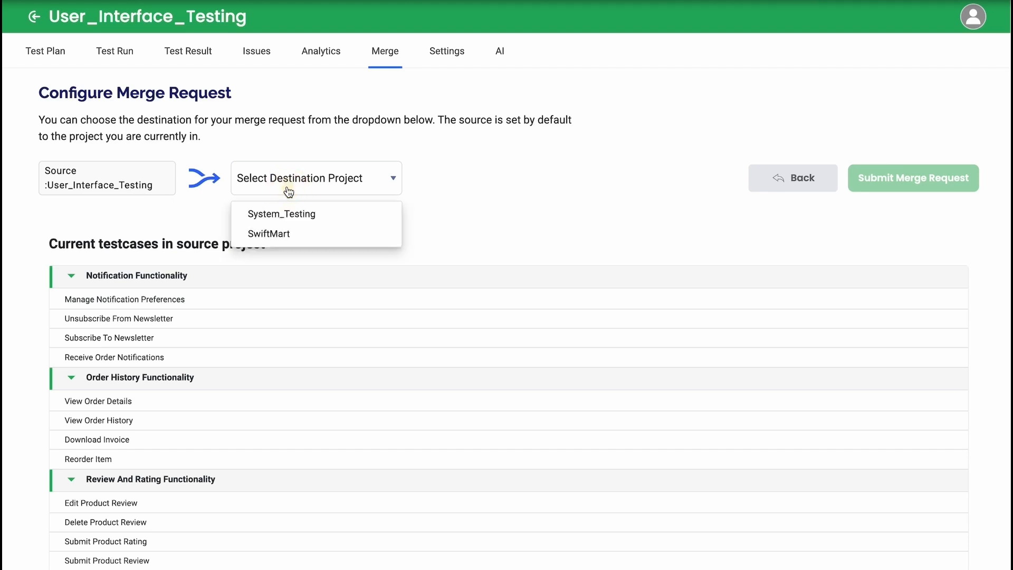
pyautogui.click(322, 224)
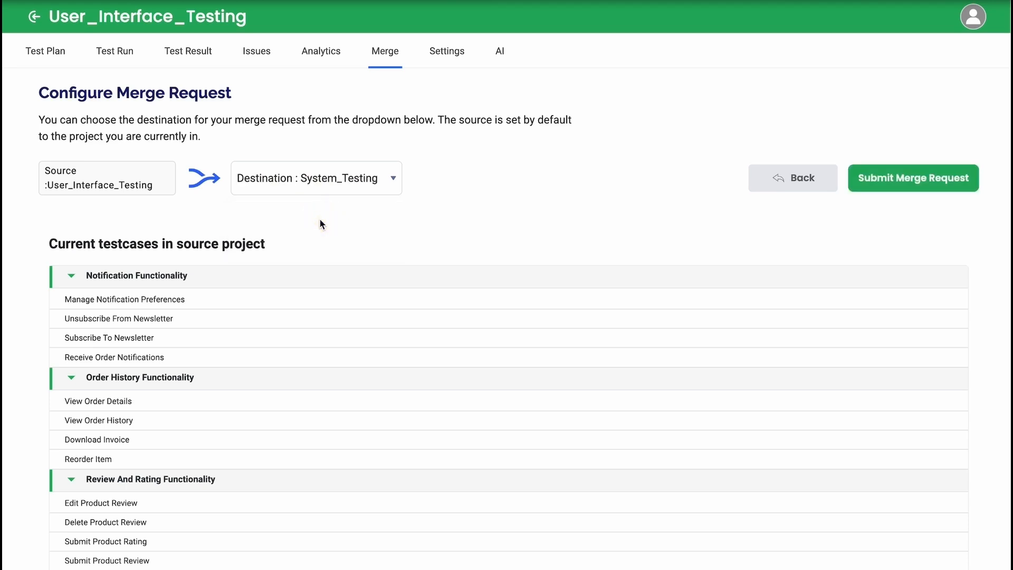
# Step: Review the source project's current test cases and submit the merge request
pyautogui.scroll(-8, 316, 316)
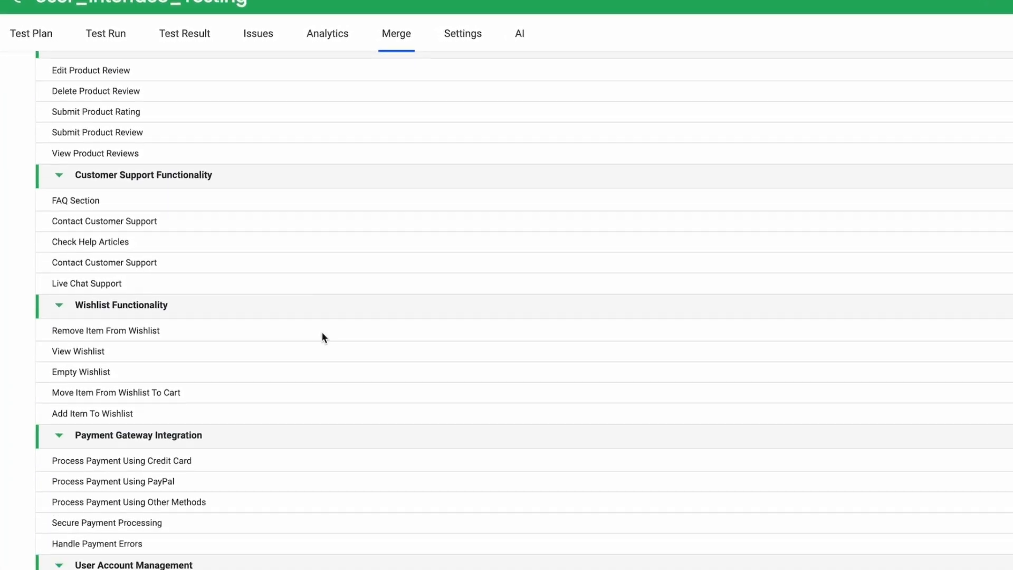
pyautogui.scroll(-10, 323, 334)
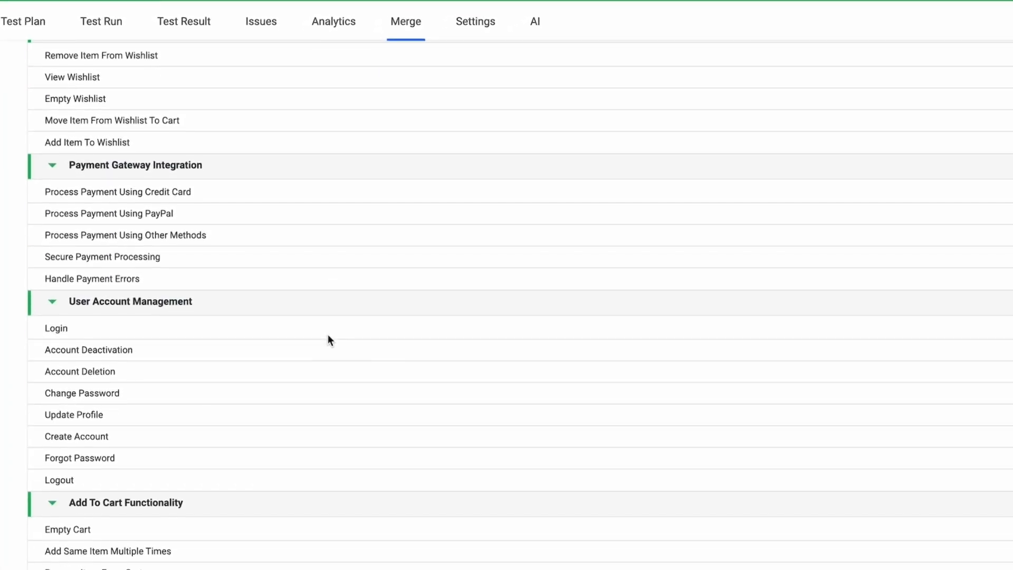
pyautogui.scroll(-5, 327, 335)
pyautogui.scroll(12, 337, 337)
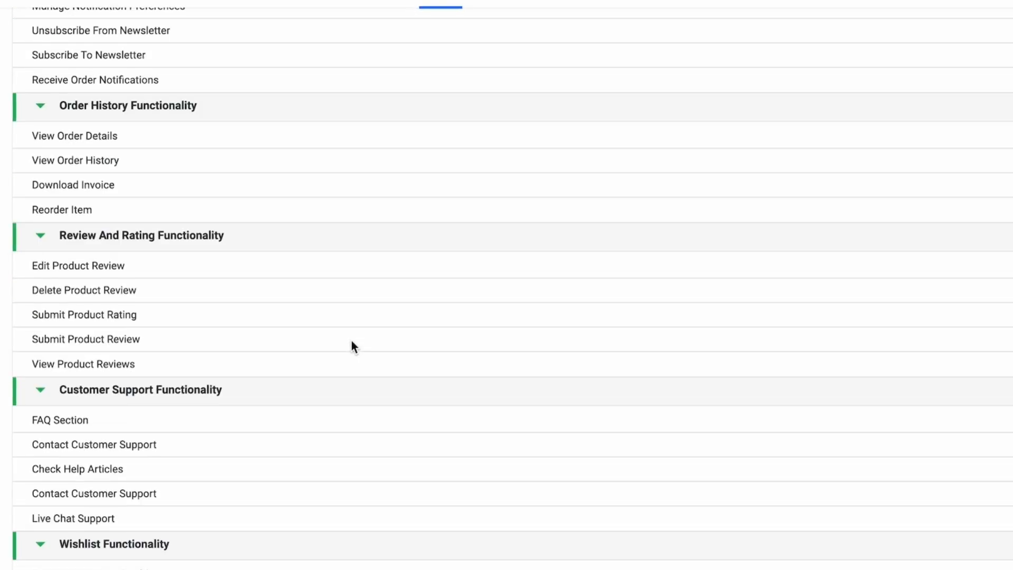
pyautogui.scroll(5, 352, 346)
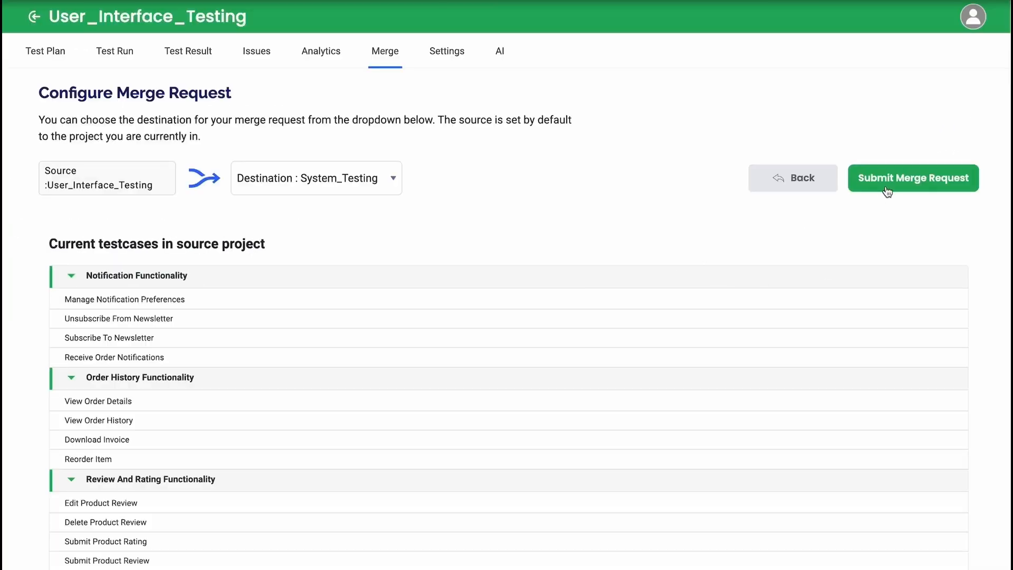
pyautogui.click(892, 186)
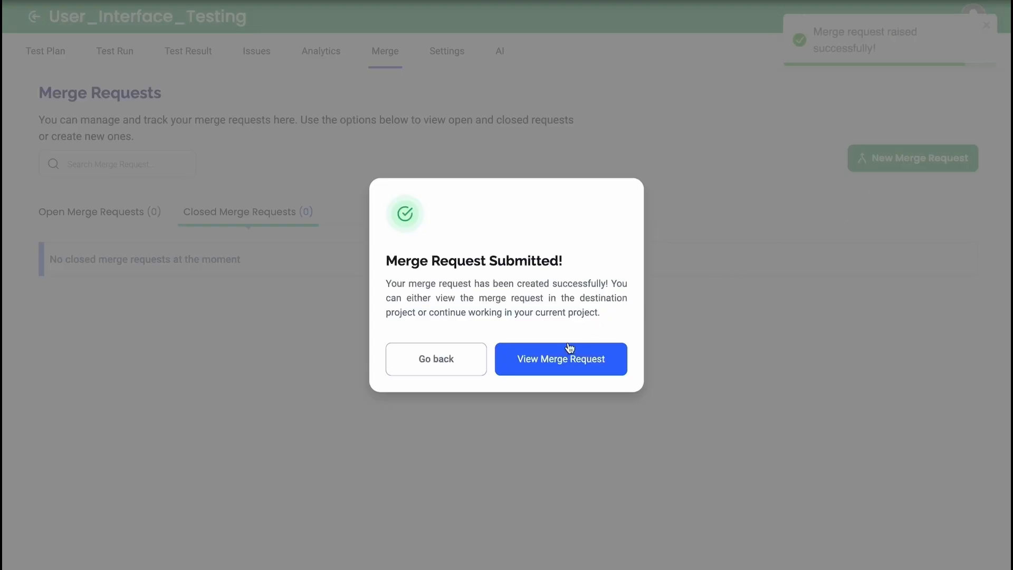
# Step: View the submitted merge request's details in System_Testing and compare the source and destination suites, collapsing and expanding some of them
pyautogui.click(537, 372)
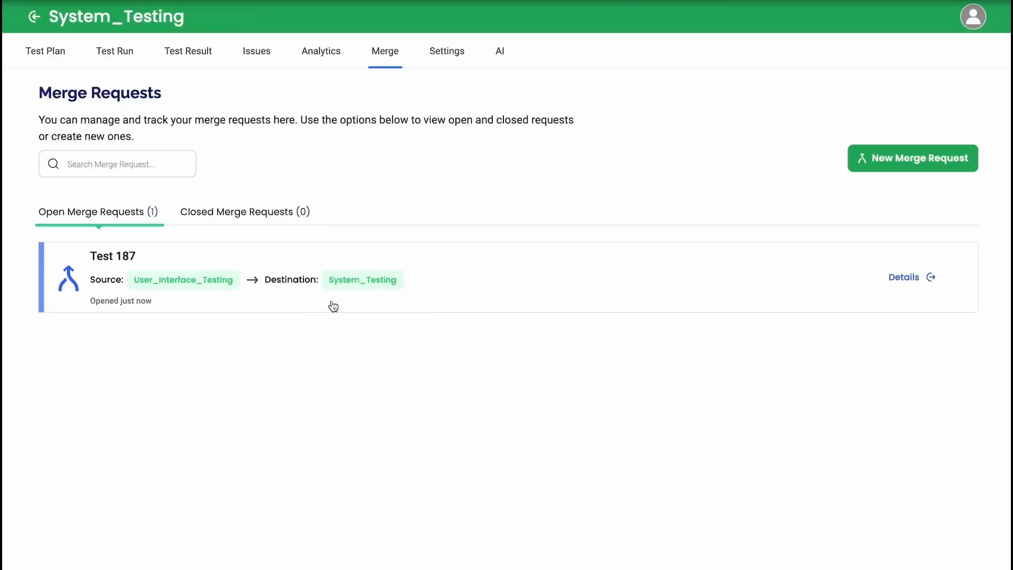
pyautogui.click(332, 304)
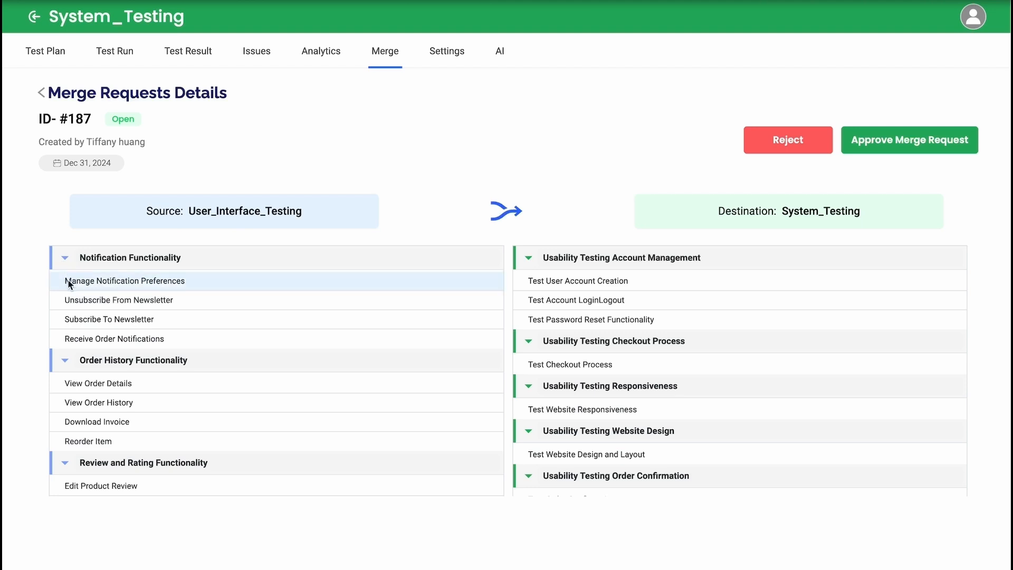
pyautogui.click(62, 362)
pyautogui.click(63, 362)
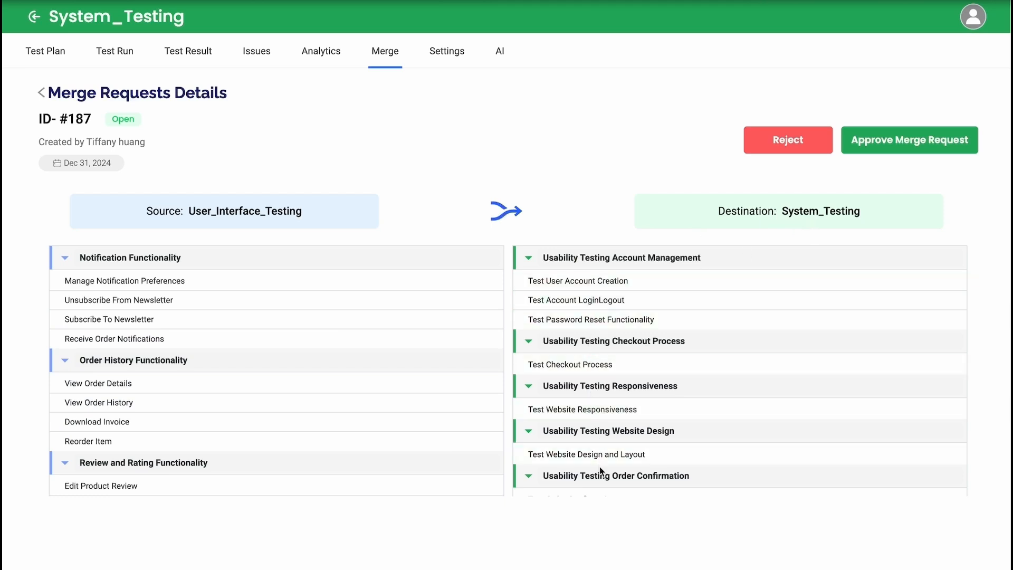
pyautogui.click(528, 261)
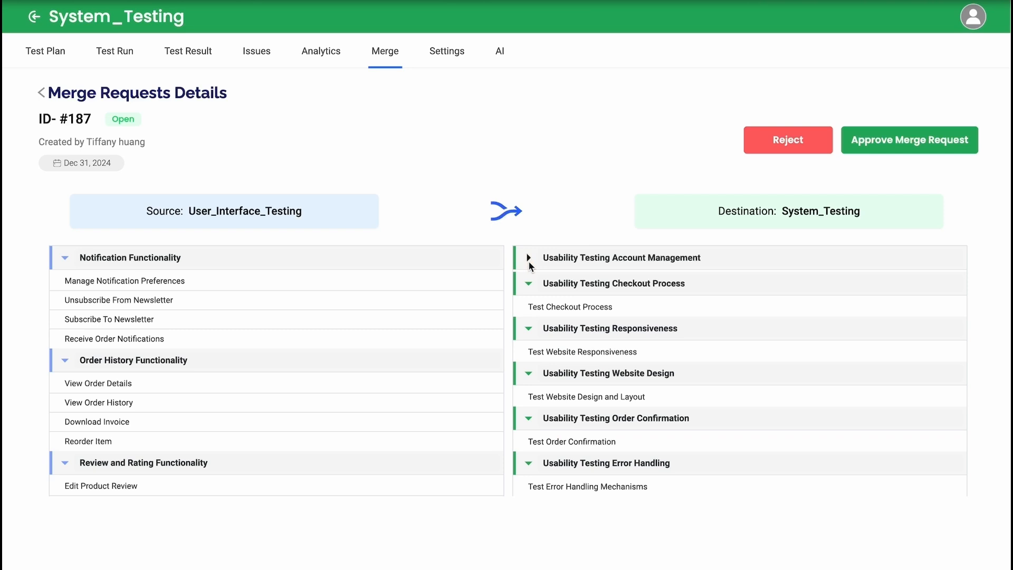
pyautogui.click(527, 261)
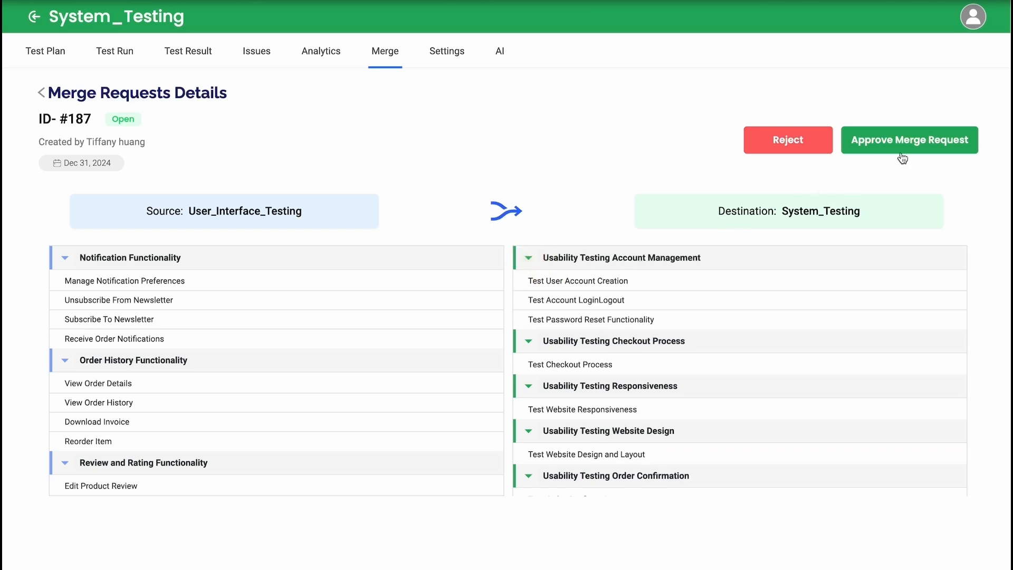
pyautogui.click(818, 153)
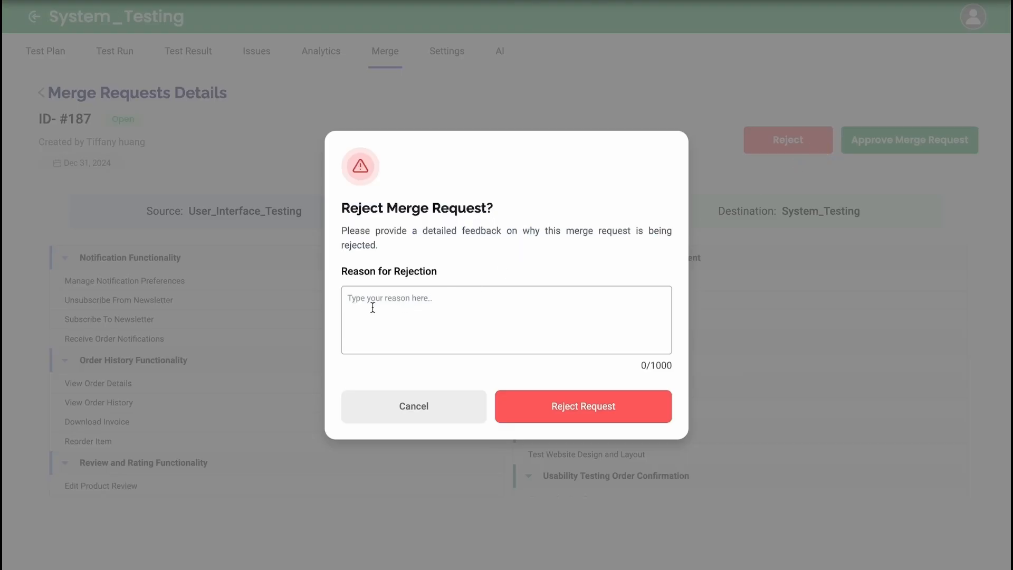
pyautogui.click(402, 306)
pyautogui.click(455, 416)
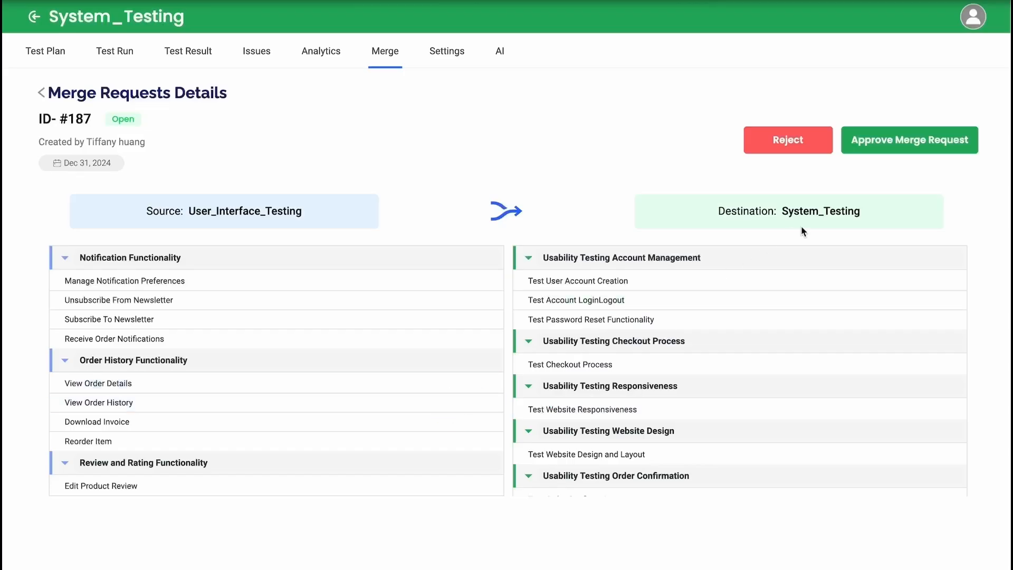
# Step: Approve the merge request from User_Interface_Testing into System_Testing
pyautogui.click(904, 148)
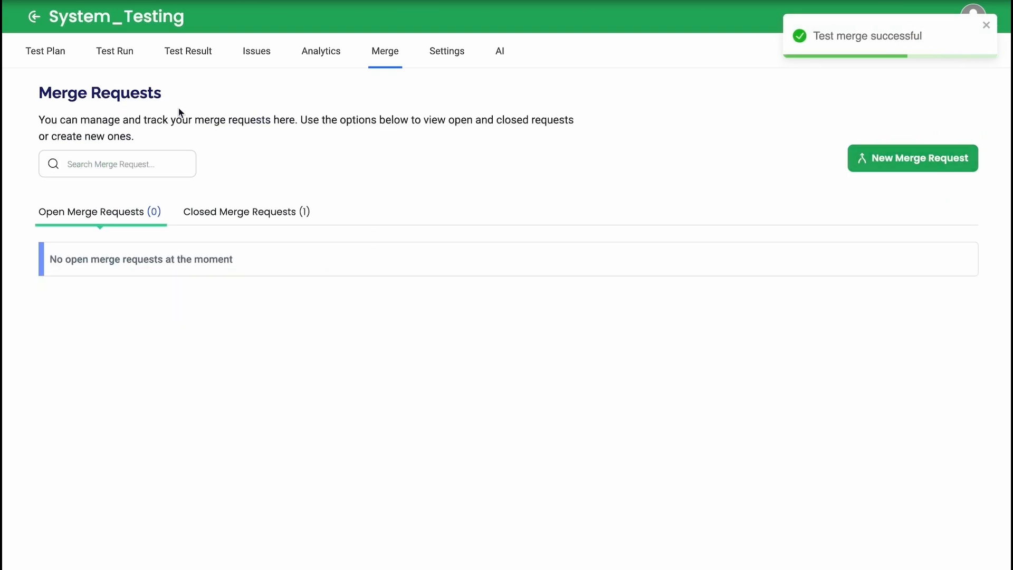
# Step: Review the merged suites and test cases in the details of the closed merge request from User_Interface_Testing to System_Testing
pyautogui.click(239, 218)
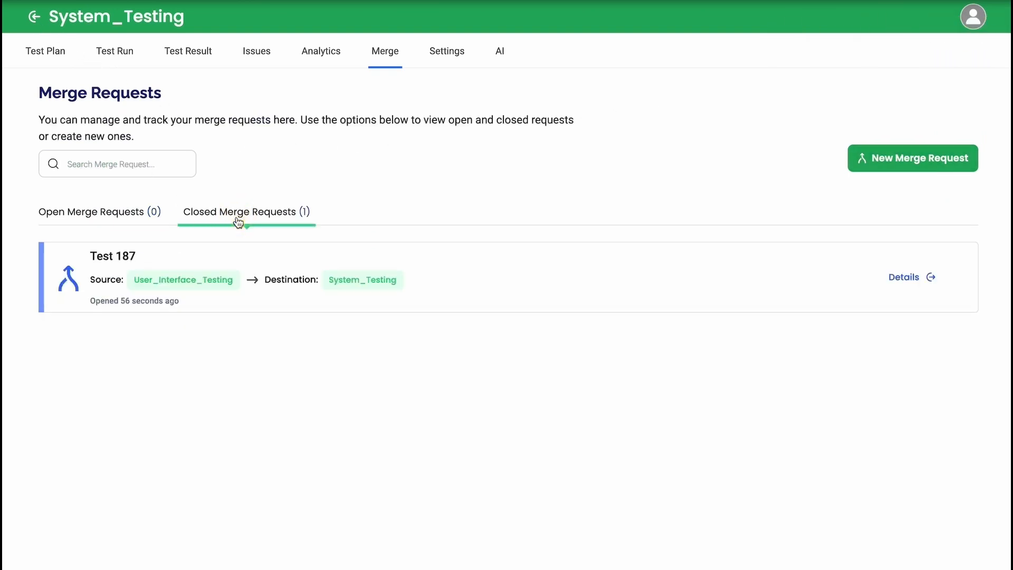
pyautogui.click(263, 294)
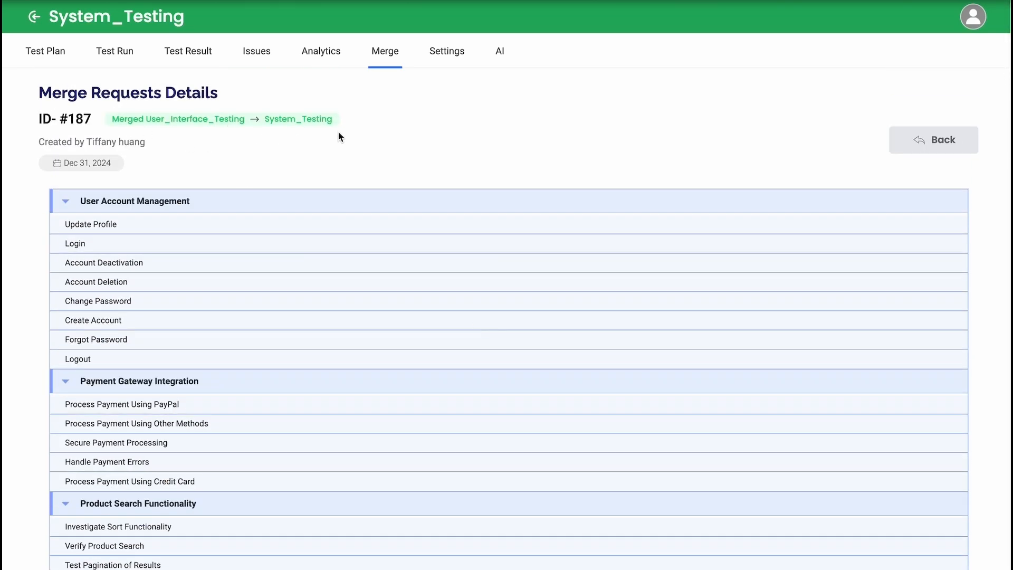
pyautogui.scroll(-18, 588, 358)
pyautogui.scroll(-11, 587, 358)
pyautogui.scroll(11, 587, 358)
pyautogui.scroll(-15, 588, 359)
pyautogui.scroll(20, 588, 358)
pyautogui.scroll(8, 588, 359)
pyautogui.click(907, 153)
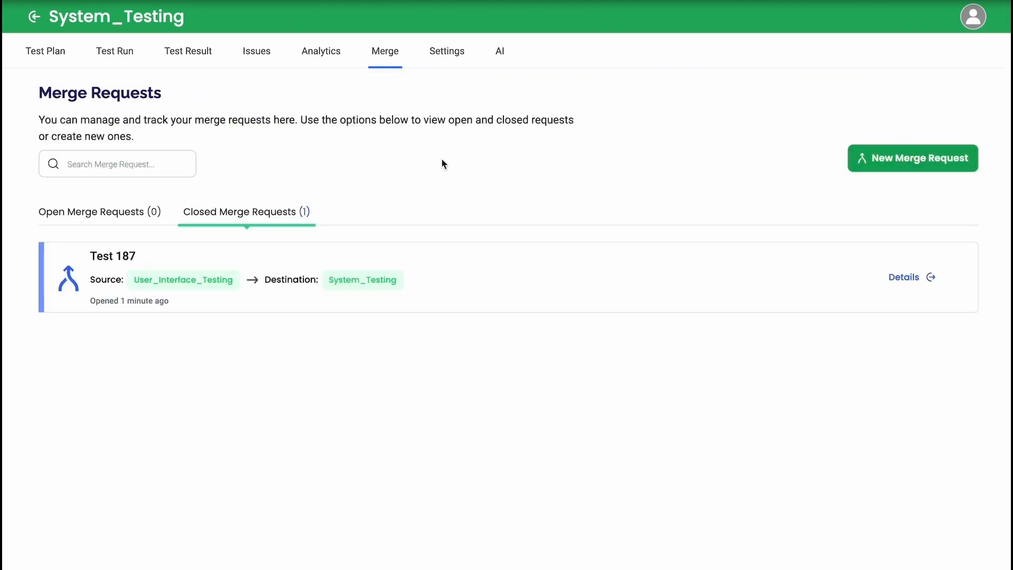
# Step: Reopen the System_Testing project from the dashboard and examine its test plan for the suites merged in
pyautogui.click(35, 18)
pyautogui.moveTo(665, 271)
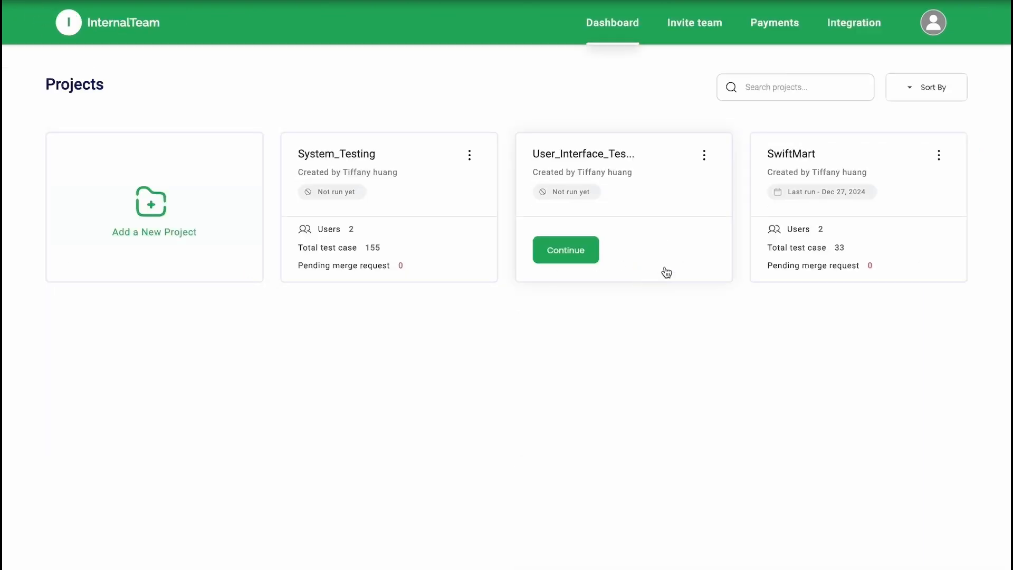
pyautogui.click(459, 236)
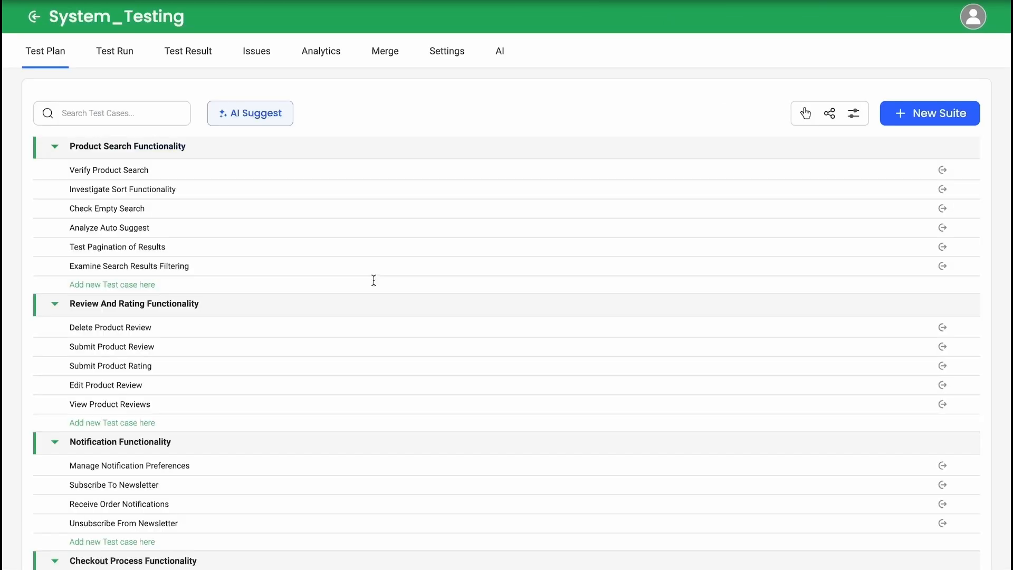
pyautogui.scroll(-10, 369, 327)
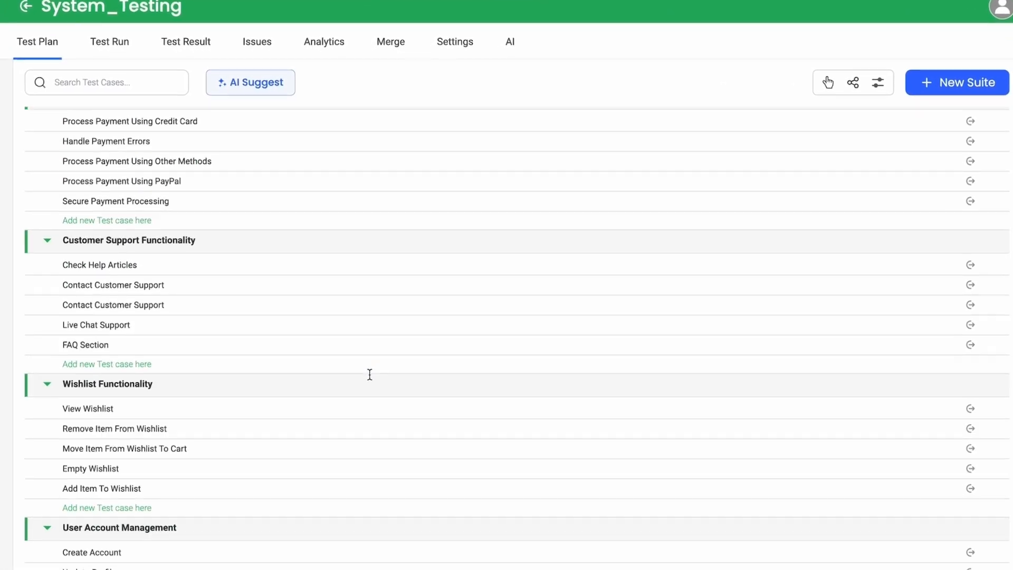
pyautogui.scroll(-15, 369, 374)
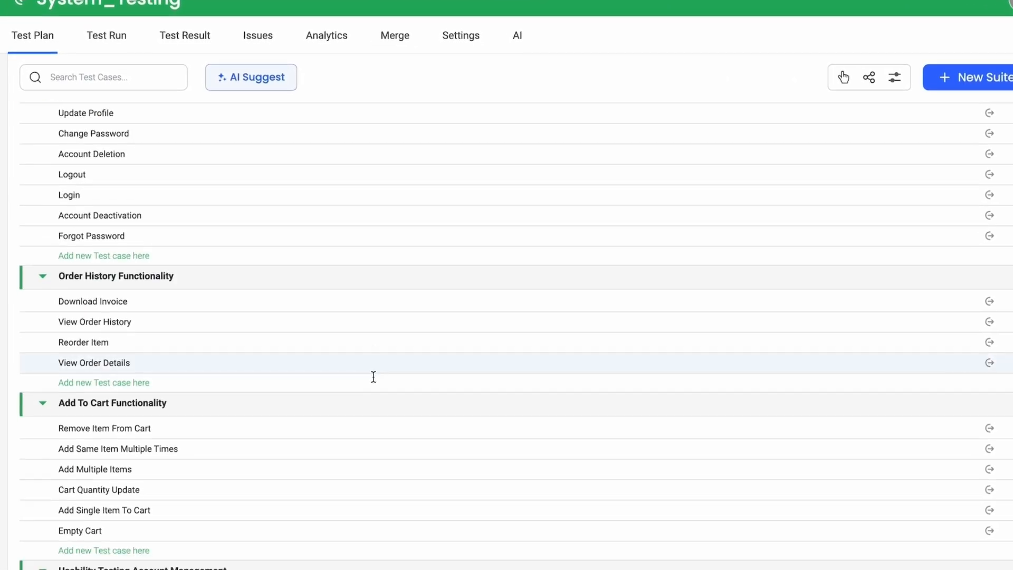
pyautogui.scroll(-15, 385, 383)
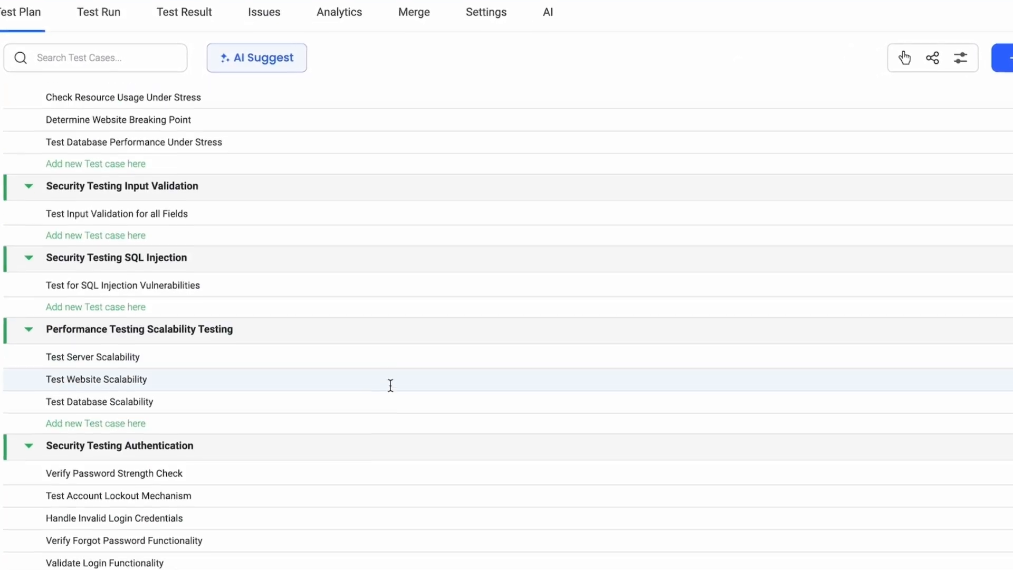
pyautogui.scroll(-15, 406, 392)
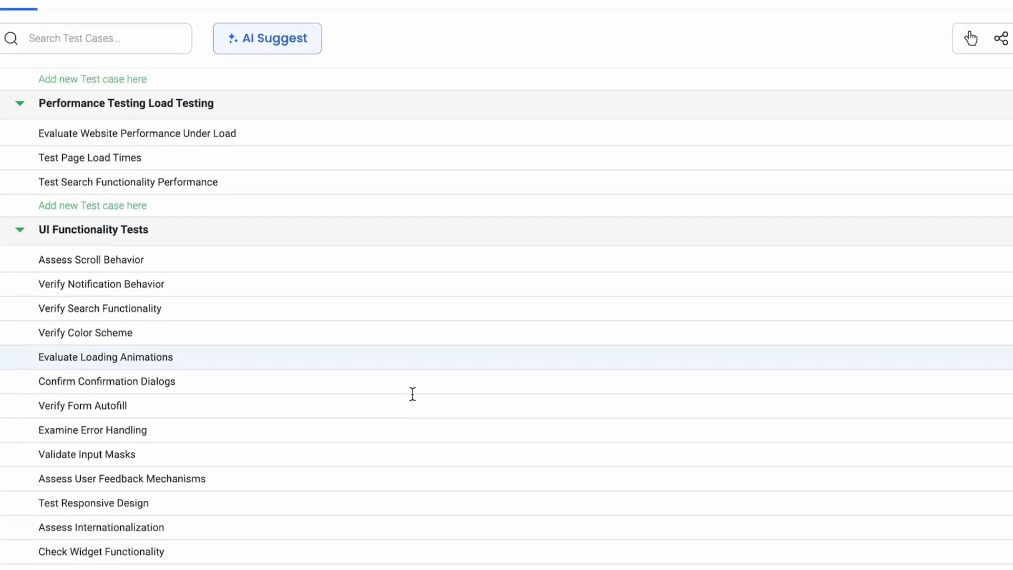
pyautogui.scroll(17, 407, 392)
pyautogui.scroll(10, 433, 396)
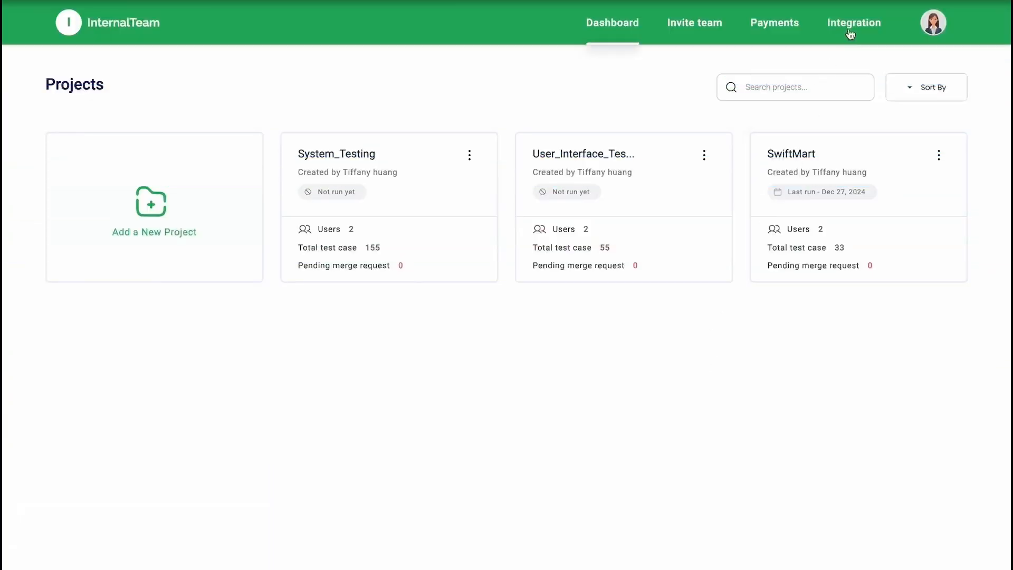
# Step: Start a GitHub connection in the organization's integrations and name it "Git issue tracking"
pyautogui.click(843, 34)
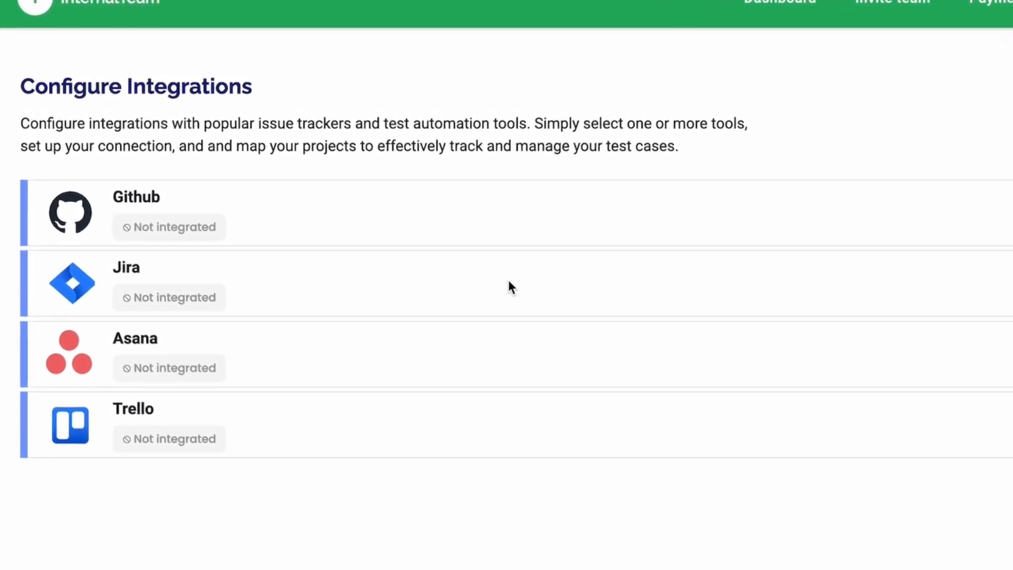
pyautogui.click(917, 187)
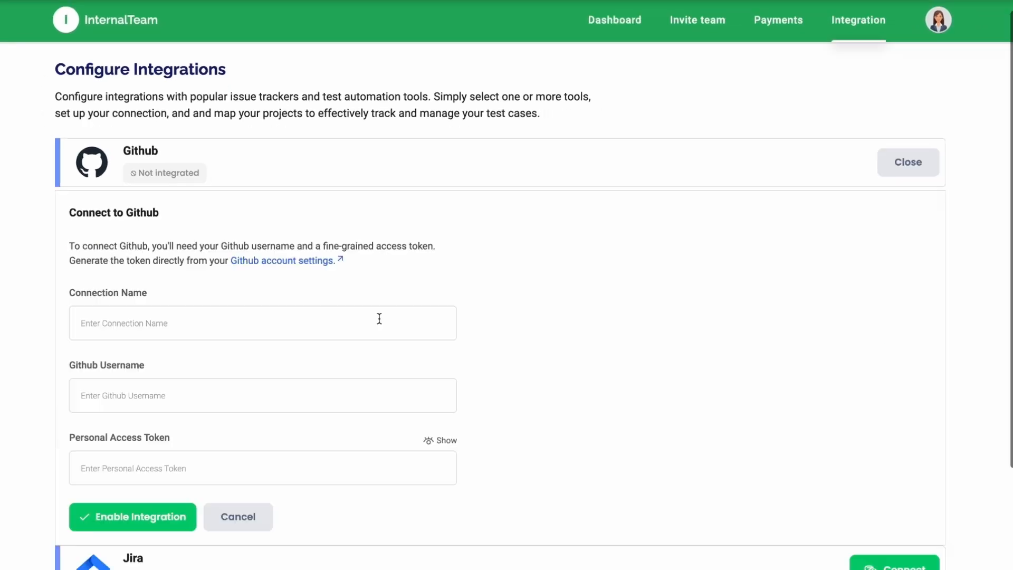
pyautogui.click(381, 321)
pyautogui.write('Git issue tracking')
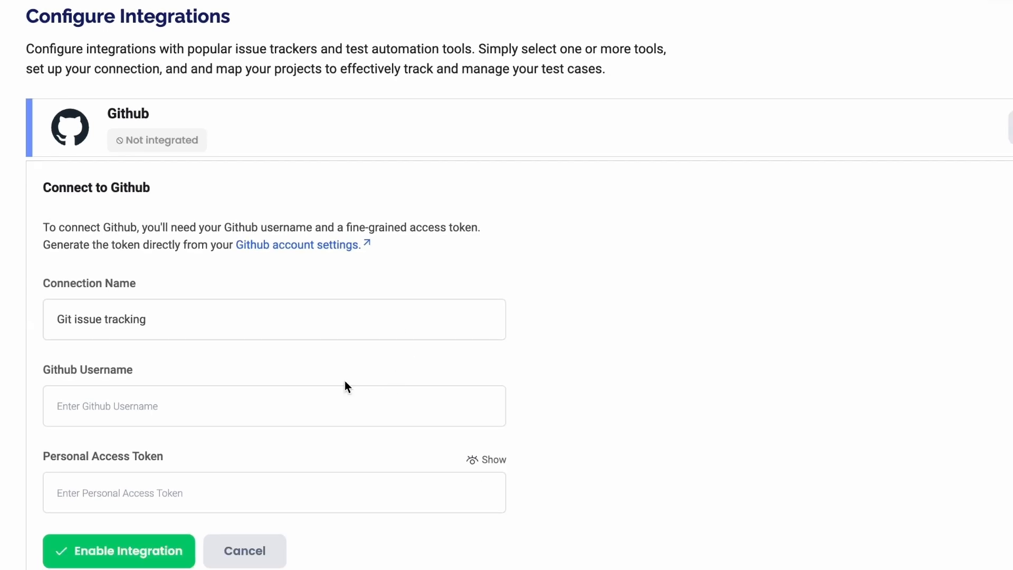
# Step: Enter the GitHub username, paste the personal access token and enable the integration
pyautogui.click(333, 399)
pyautogui.write('s')
pyautogui.press('BackSpace')
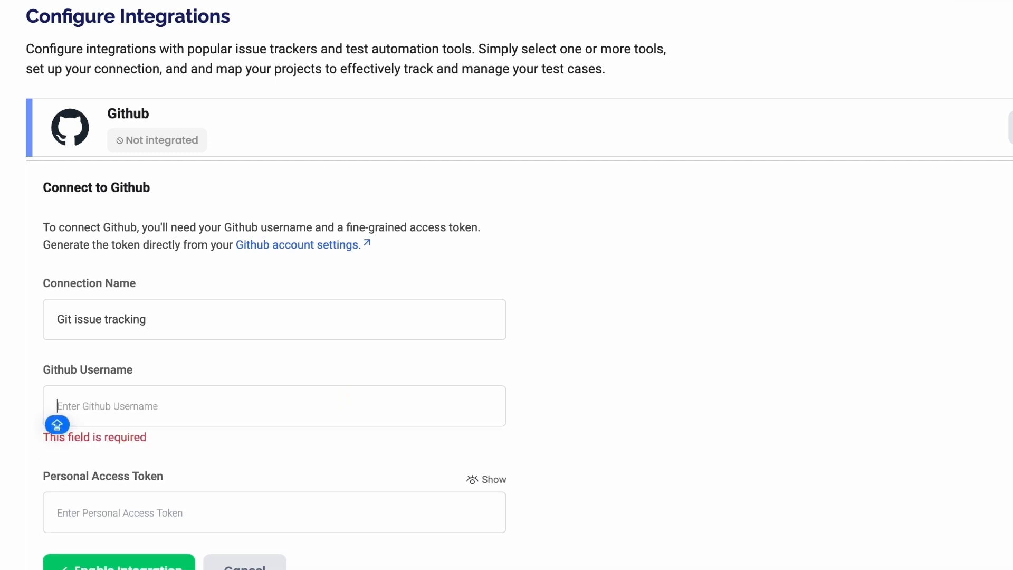
pyautogui.write('Suchanapal')
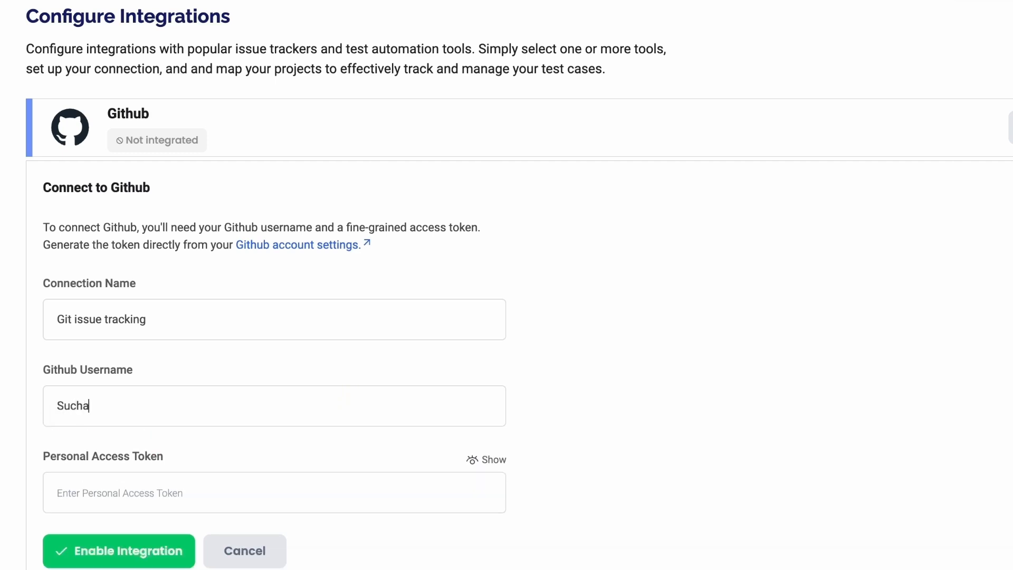
pyautogui.click(303, 487)
pyautogui.hotkey('ctrl', 'v')
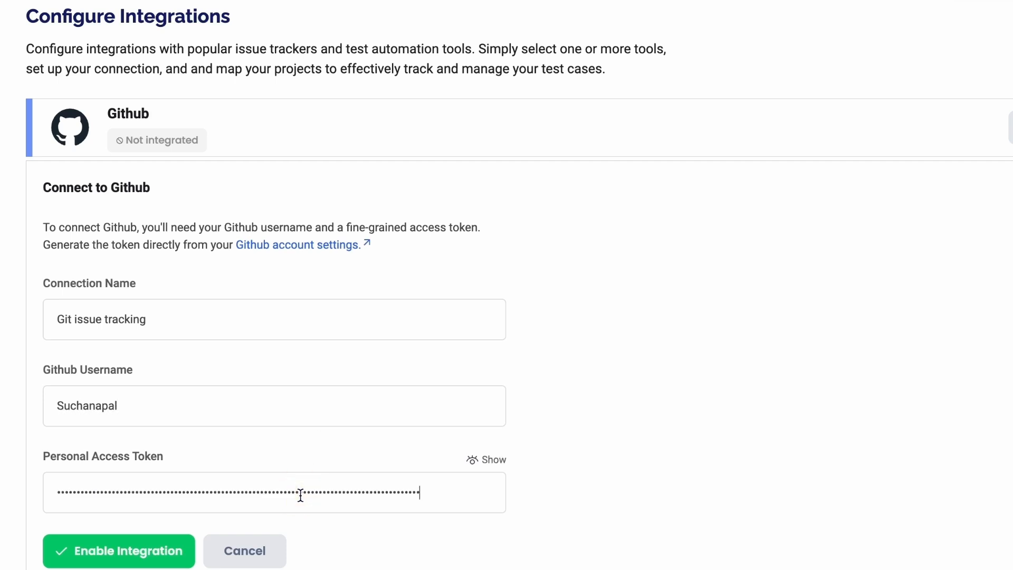
pyautogui.click(163, 564)
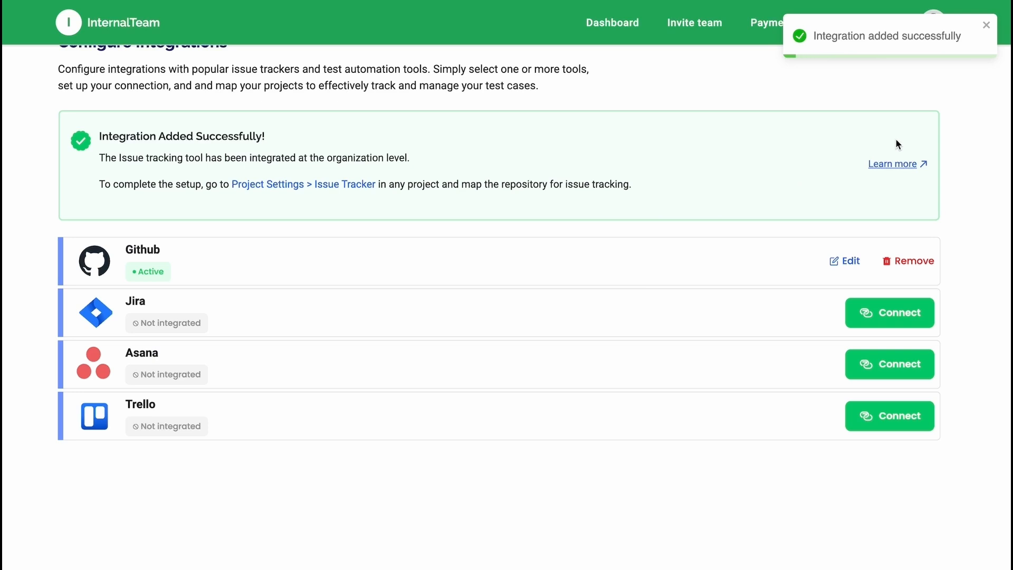
pyautogui.scroll(1, 694, 178)
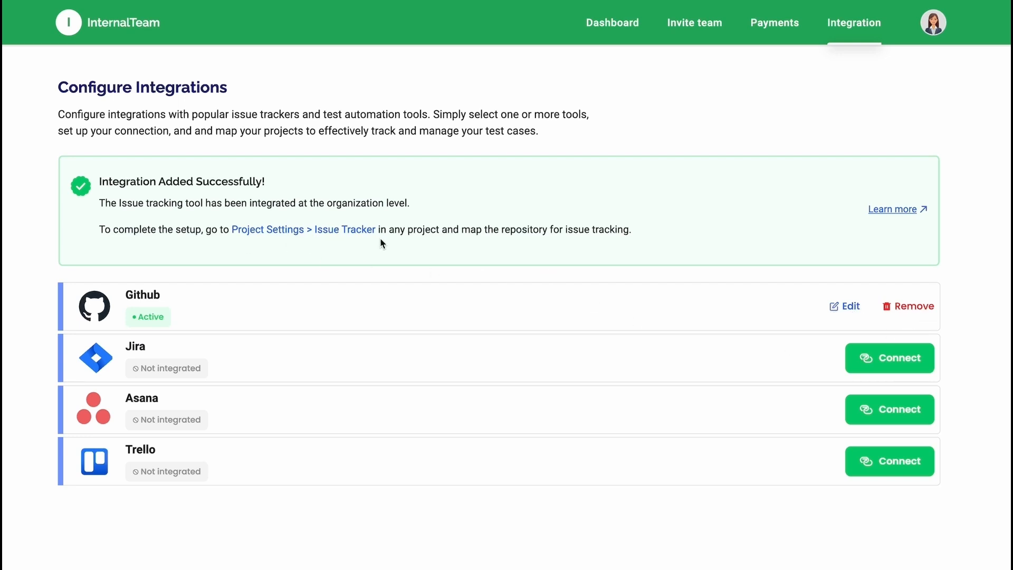
# Step: Map the GitHub repository BB-15Aug to the SwiftMart project in its integration settings
pyautogui.click(610, 25)
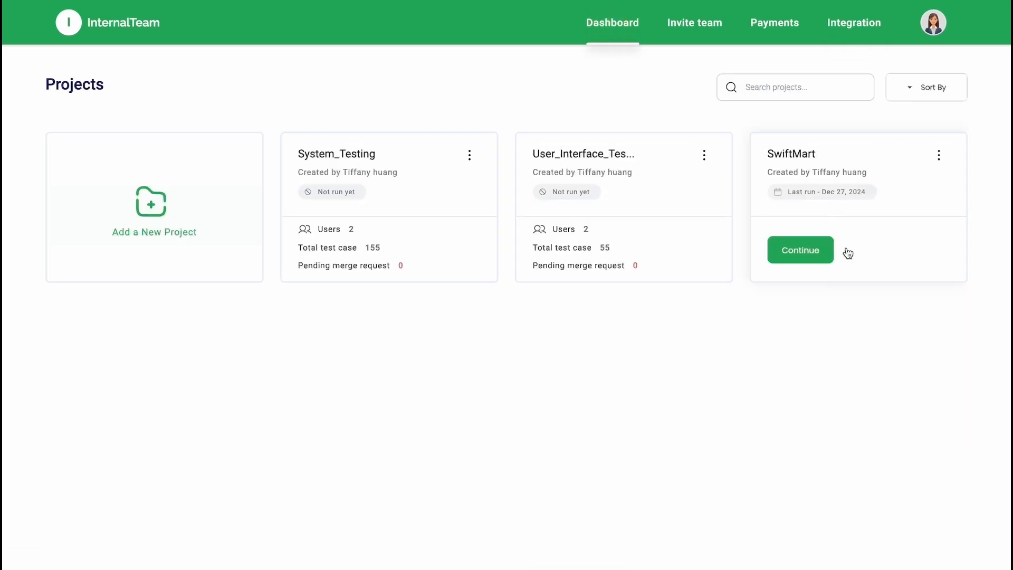
pyautogui.click(844, 250)
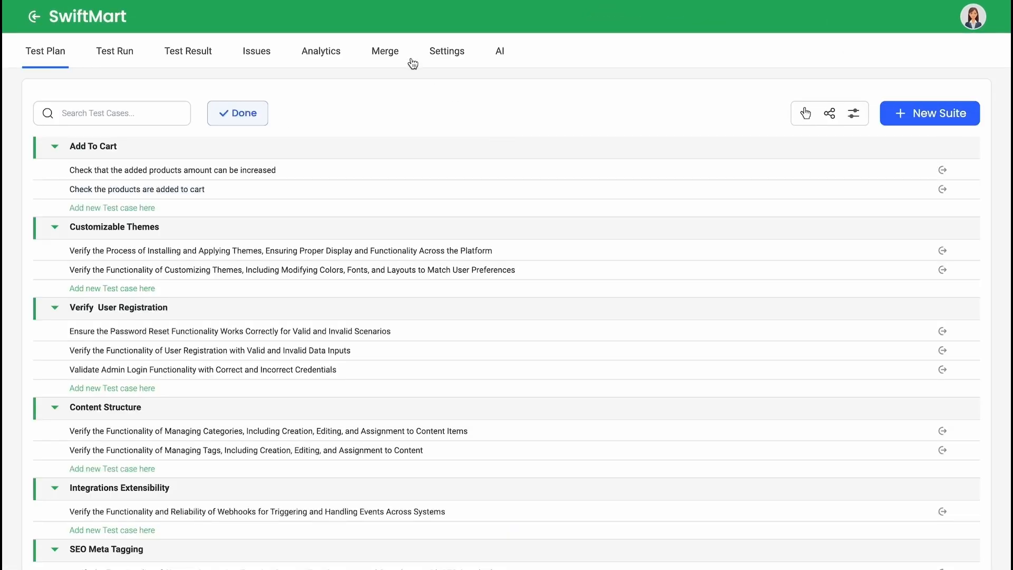
pyautogui.click(446, 59)
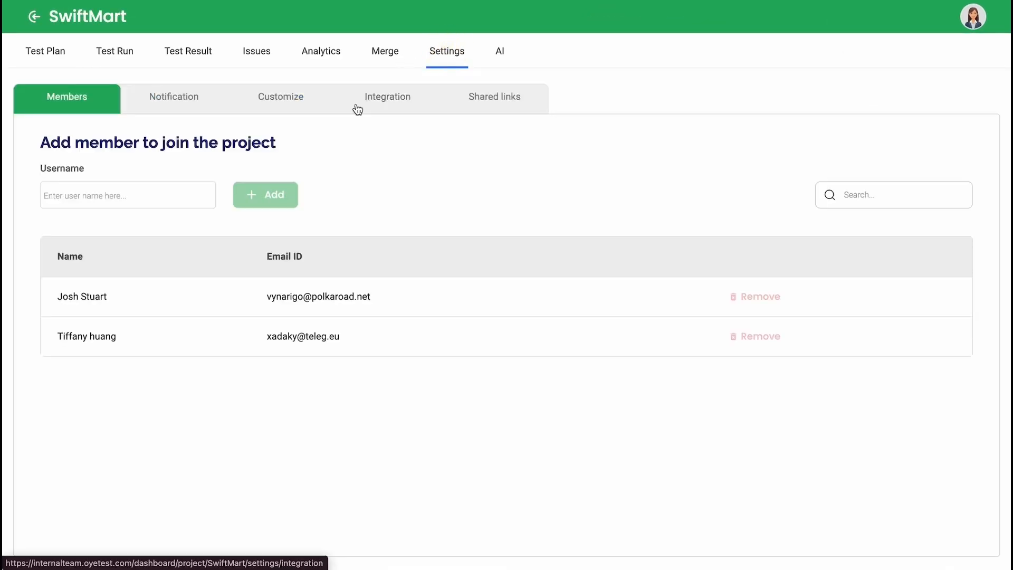
pyautogui.click(386, 113)
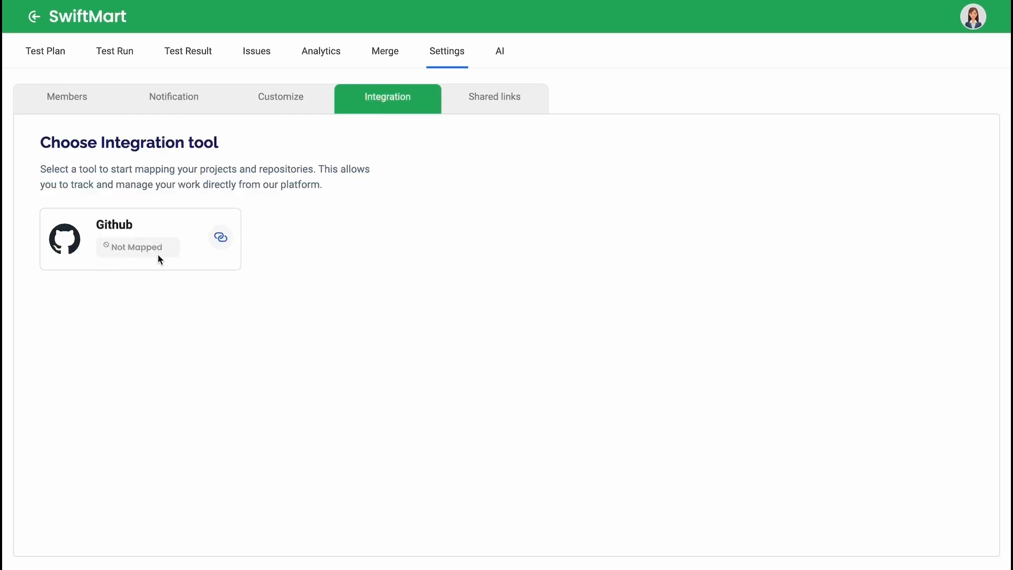
pyautogui.click(220, 240)
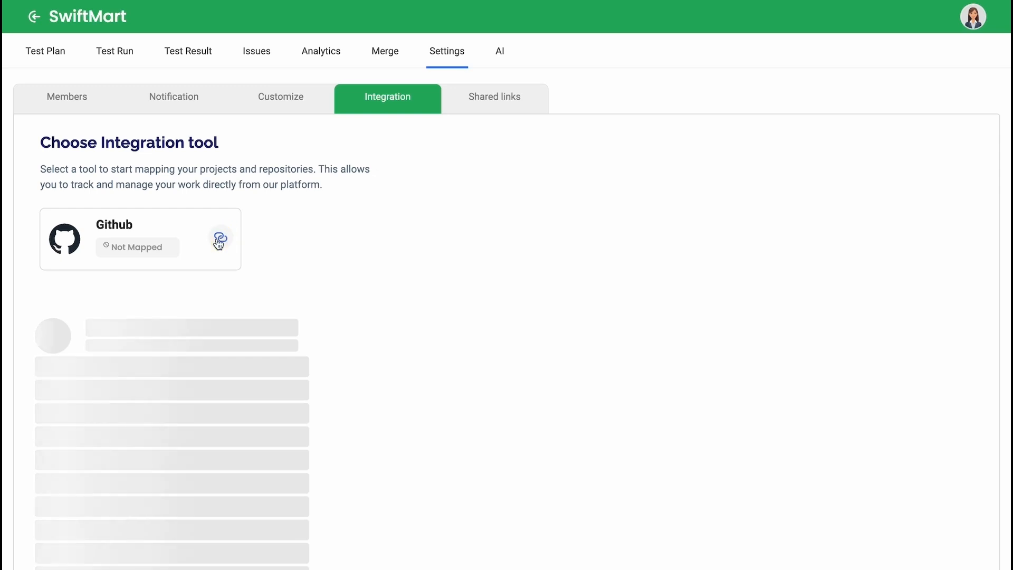
pyautogui.scroll(-5, 220, 408)
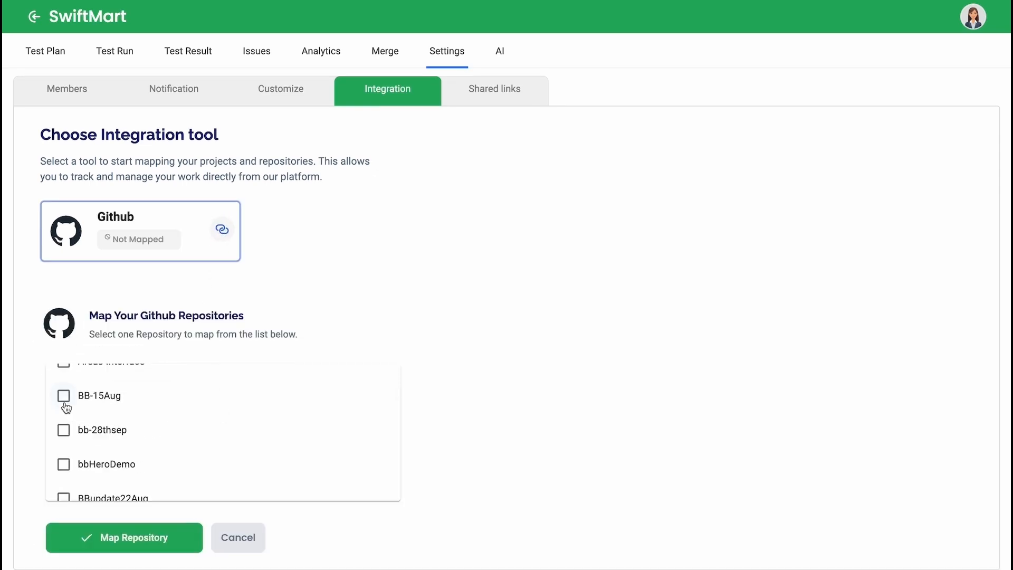
pyautogui.click(64, 402)
pyautogui.click(131, 543)
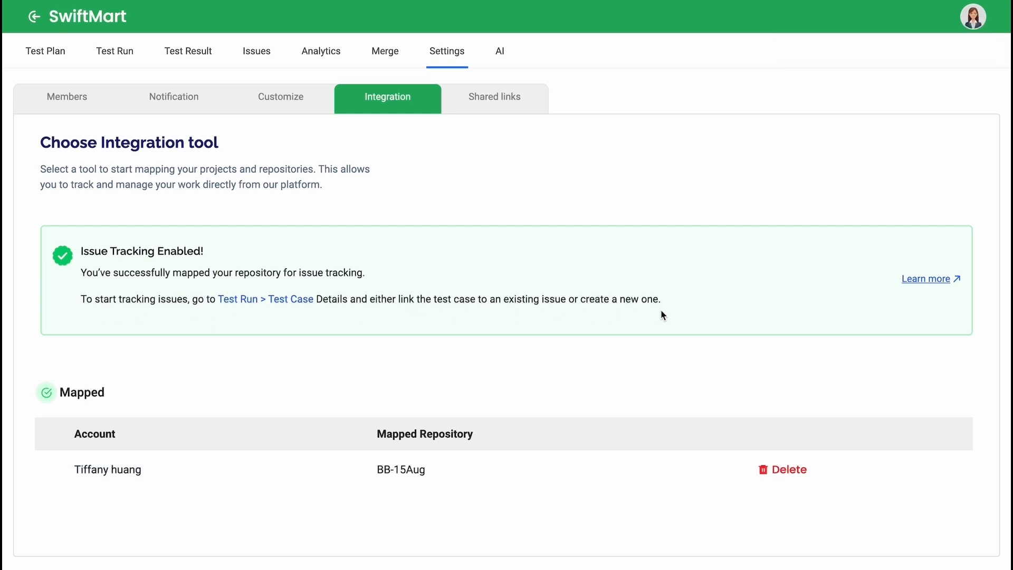
# Step: Open the issues of the failed Role_Based_Access test case on contributor access and permissions in SwiftMart's AlphaRelease test run
pyautogui.click(116, 53)
pyautogui.click(117, 52)
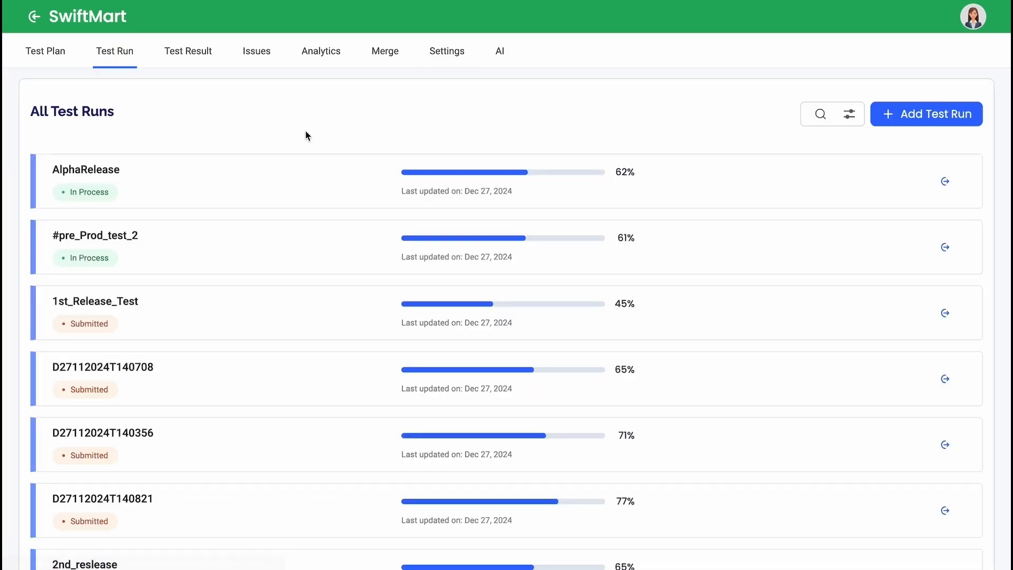
pyautogui.click(594, 195)
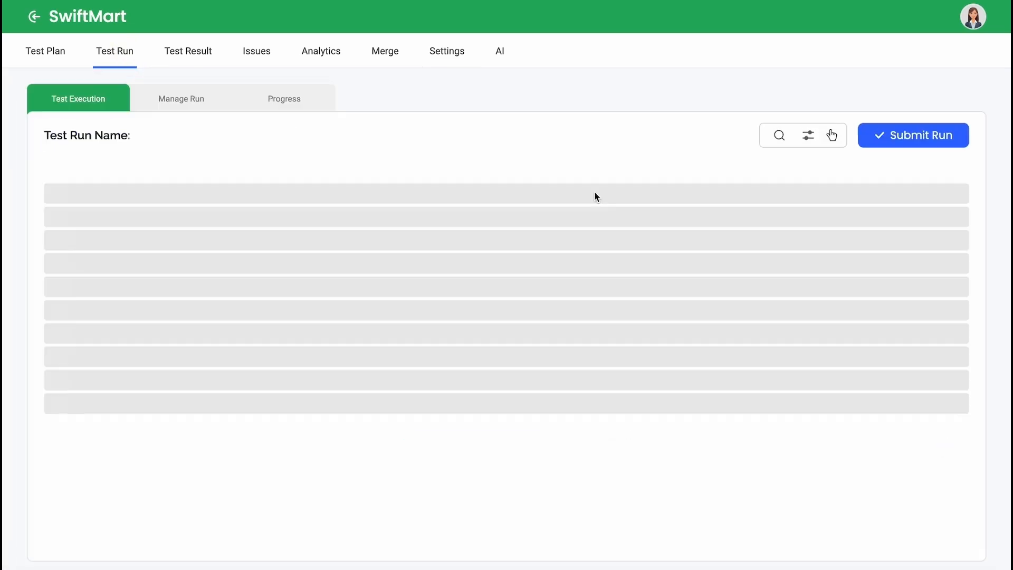
pyautogui.scroll(-1, 578, 426)
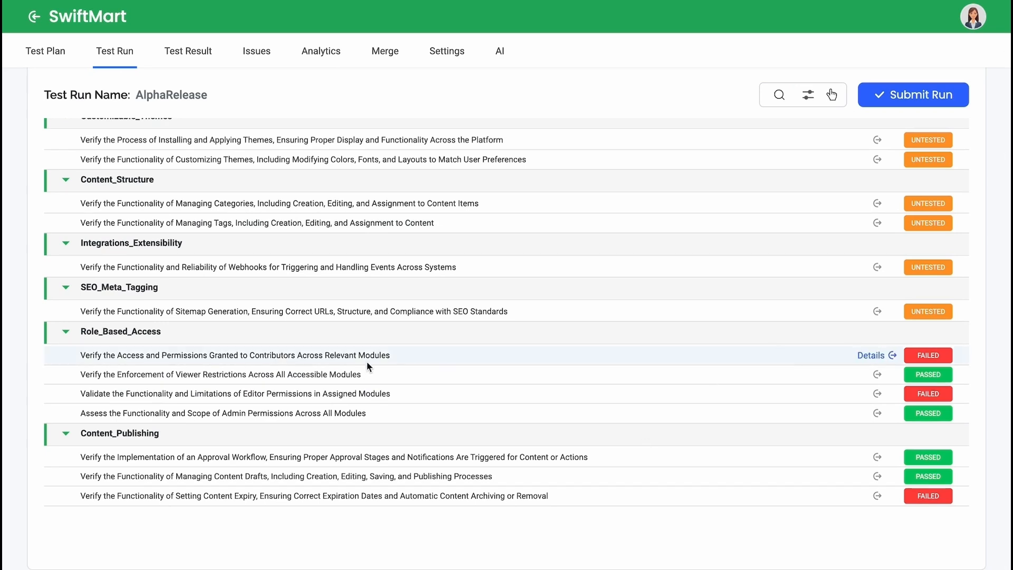
pyautogui.click(873, 356)
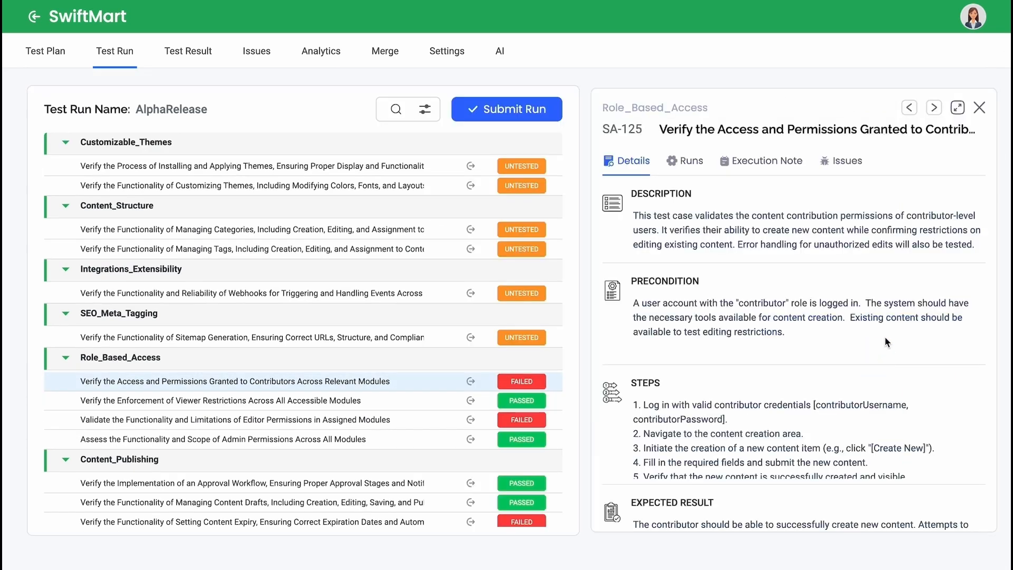
pyautogui.click(843, 163)
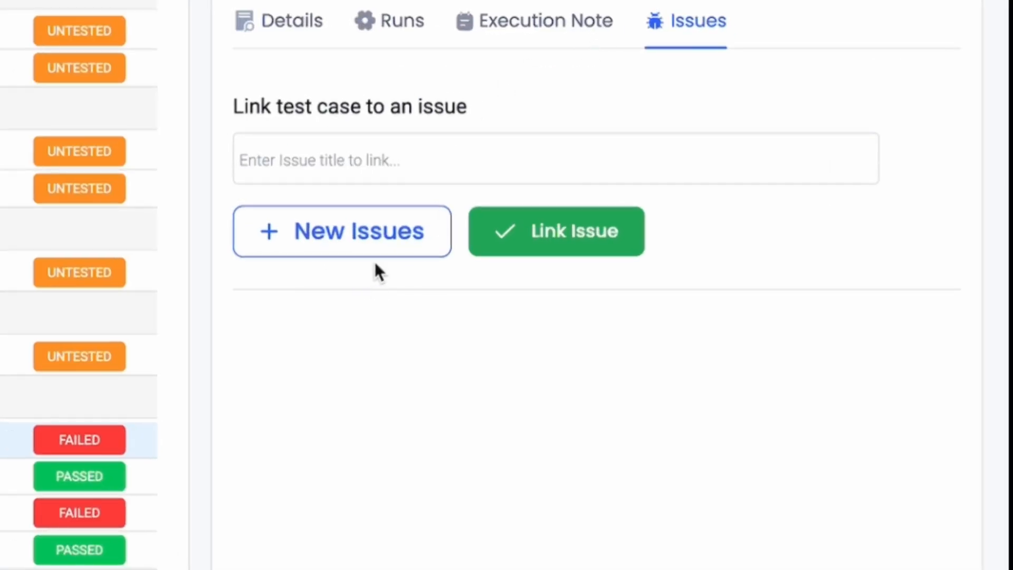
# Step: Start a new issue for the test case with the title "Contributors Accessing Unauthorized Modules"
pyautogui.click(387, 245)
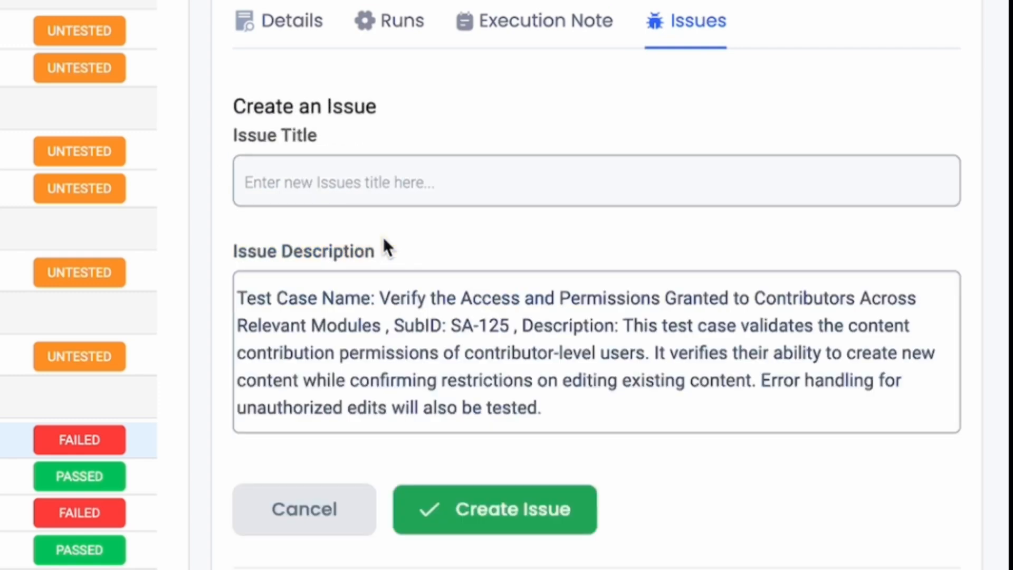
pyautogui.click(377, 191)
pyautogui.write('Contributors Accessing Unauthorized Modules')
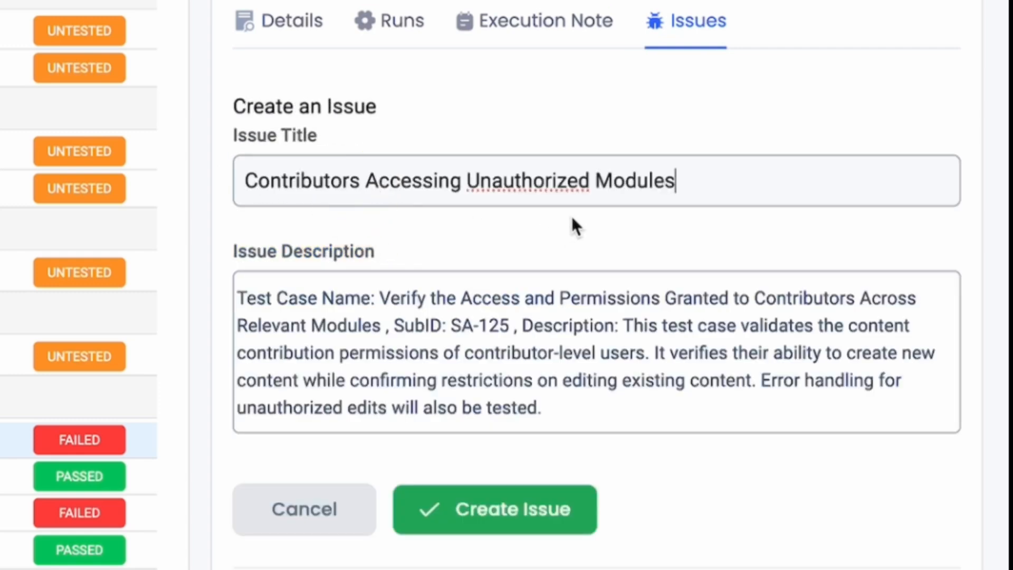
pyautogui.scroll(-1, 515, 375)
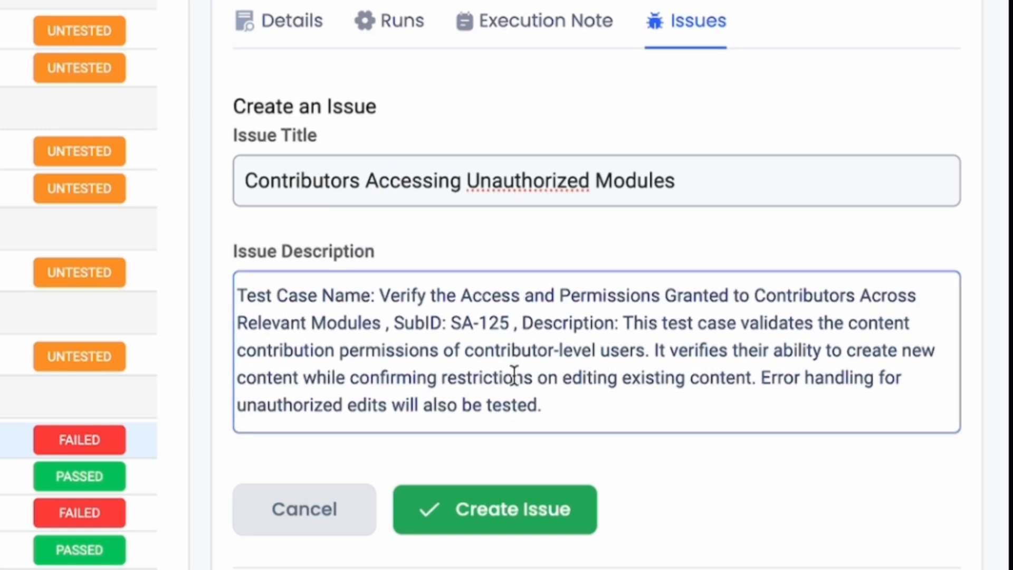
# Step: Append "Contributors are able to access restricted modules, indicating a possible issue with permission settings. This nee" as a new description paragraph and create the issue
pyautogui.click(581, 409)
pyautogui.press('Return')
pyautogui.press('Return')
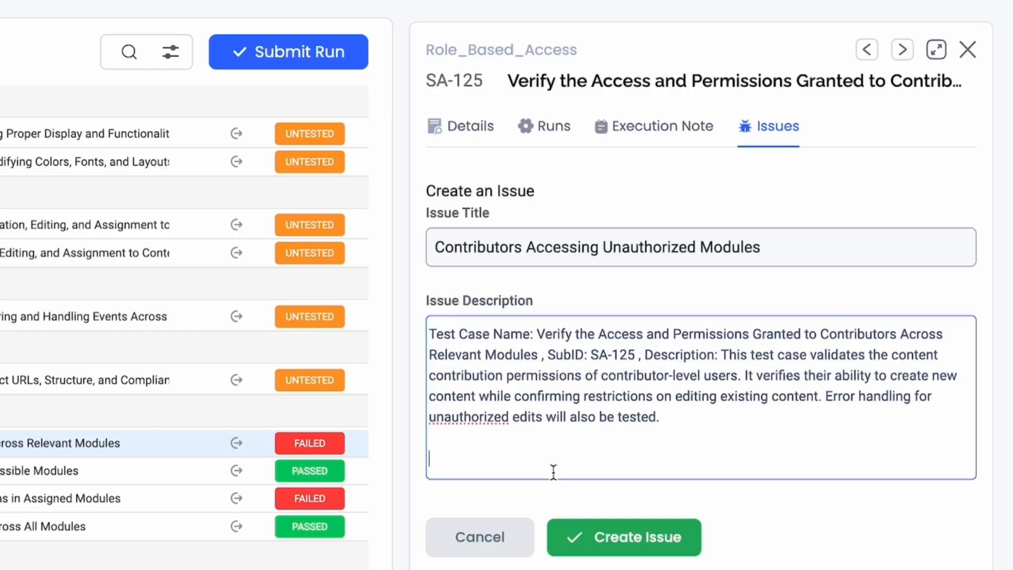
pyautogui.write('Contributors are able to access restricted modules, indicating a possible issue with permission settings. This nee')
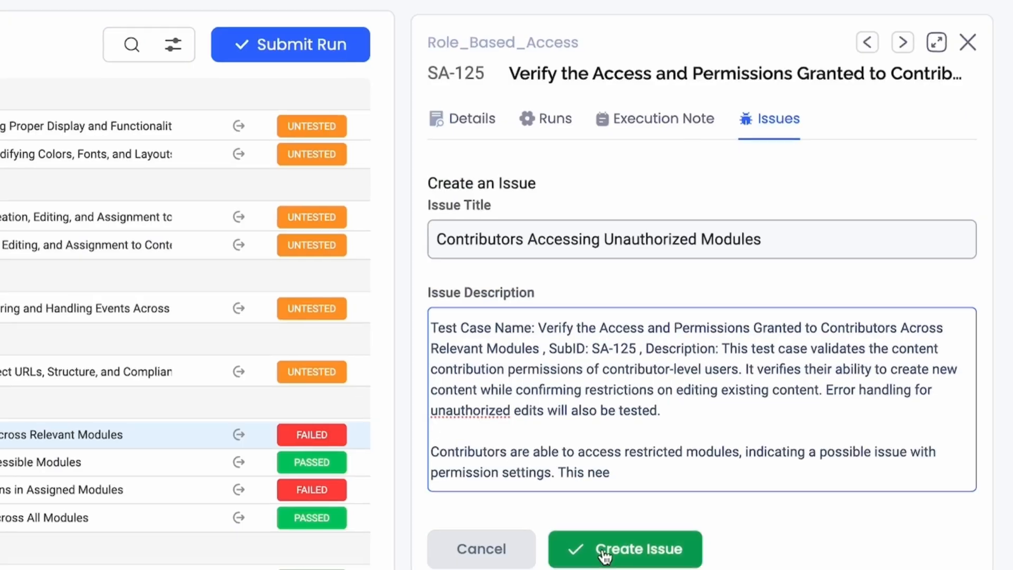
pyautogui.click(604, 554)
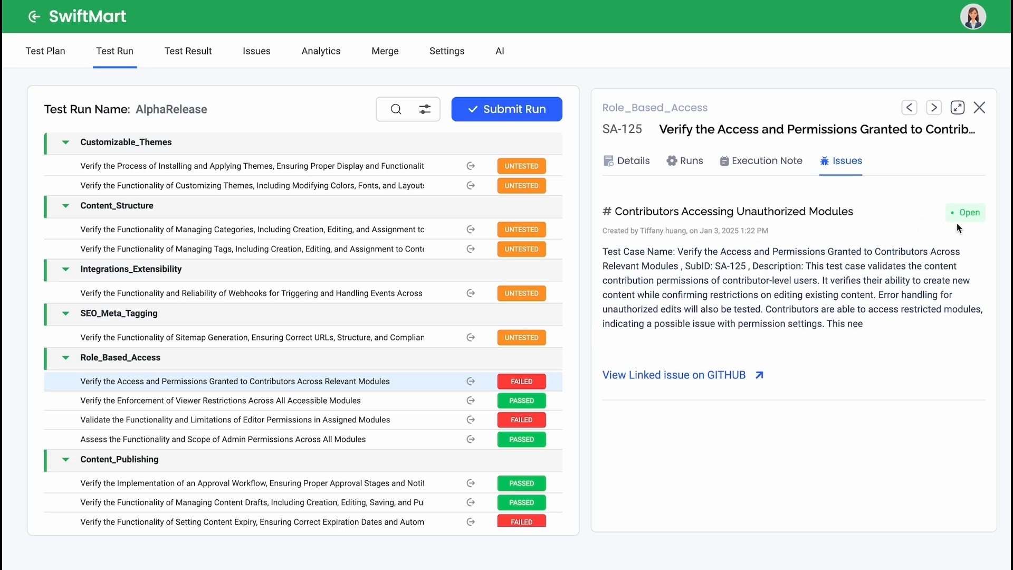
# Step: View the linked GitHub issue, and check the status of "Contributors Accessing Unauthorized Modules" from SwiftMart's project issues list
pyautogui.click(654, 378)
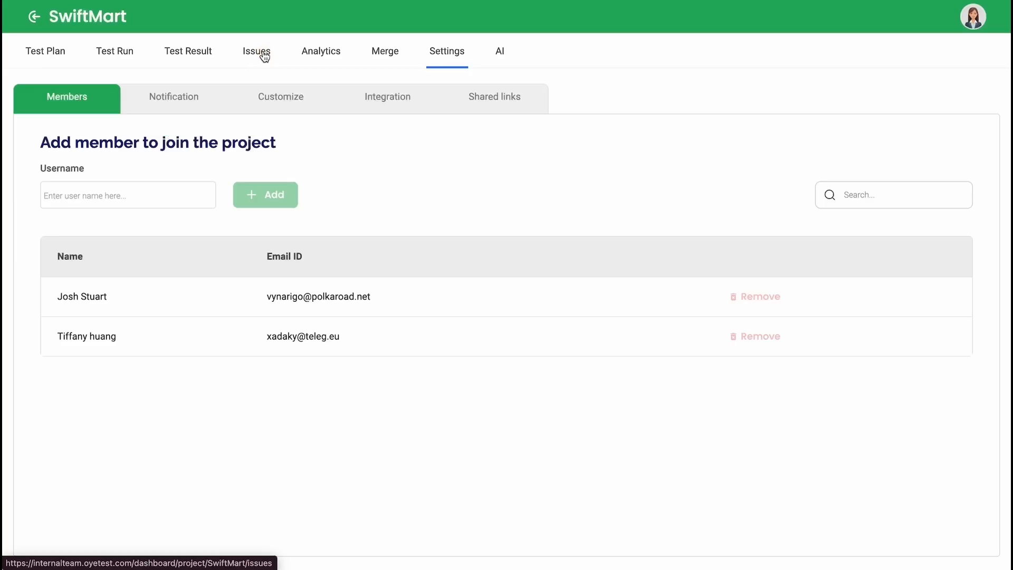
pyautogui.click(258, 51)
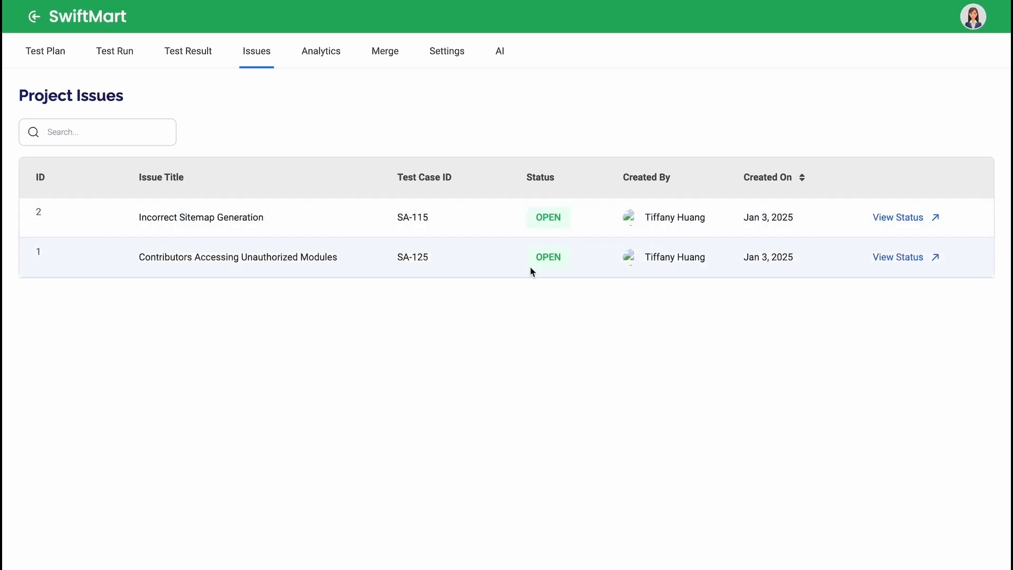
pyautogui.click(903, 260)
pyautogui.scroll(-2, 606, 260)
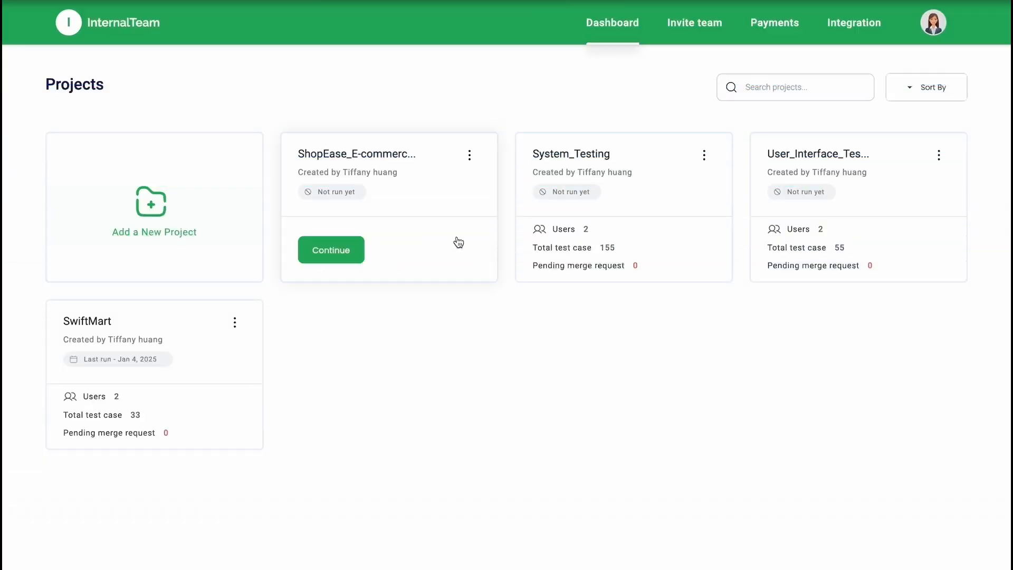
# Step: Open the ShopEase_E-commerce project and look through its test plan
pyautogui.click(442, 212)
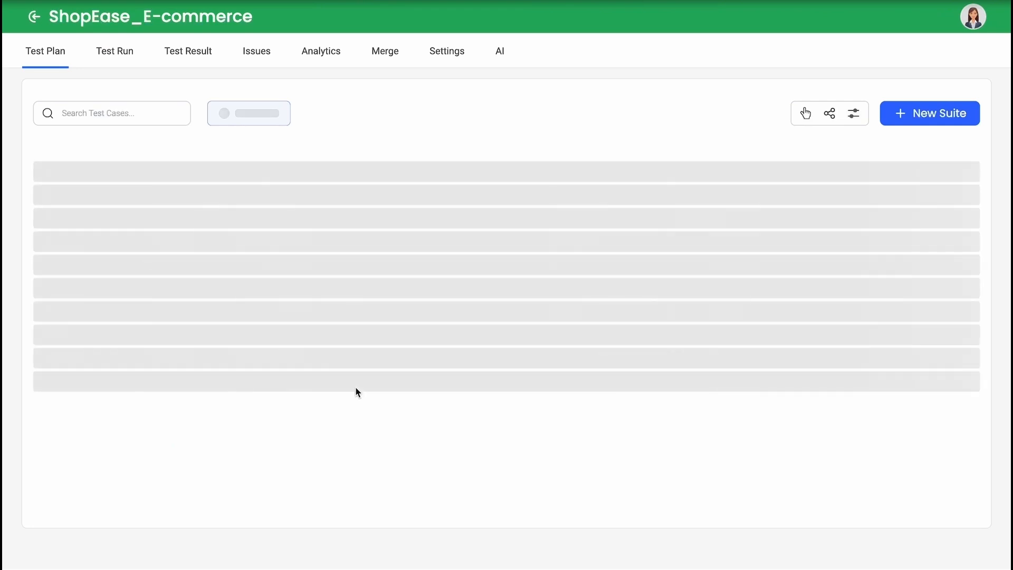
pyautogui.scroll(-8, 356, 387)
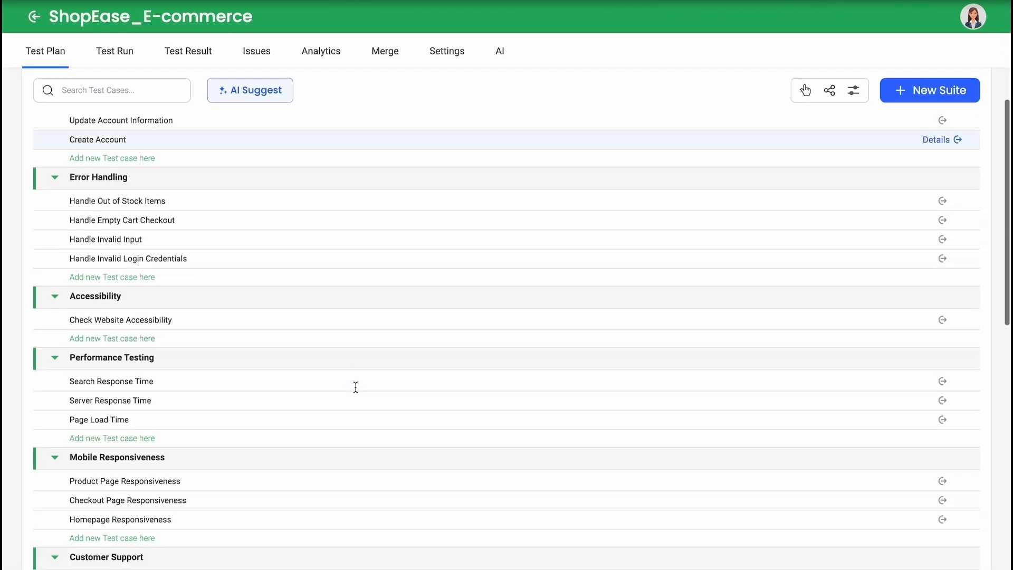
pyautogui.scroll(6, 356, 386)
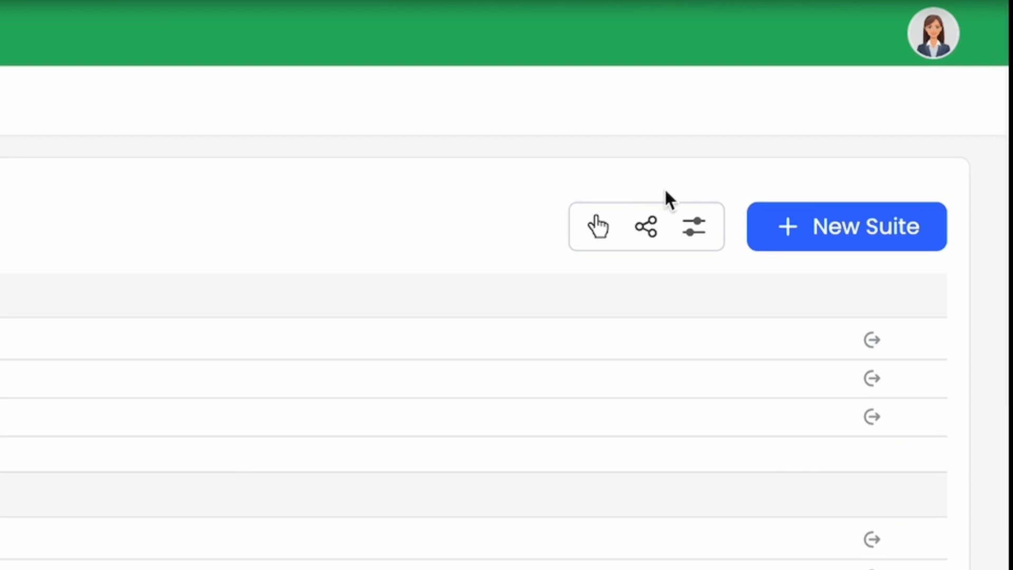
# Step: Start sharing the ShopEase_E-commerce test plan with the share link name "Functional Testing"
pyautogui.click(649, 234)
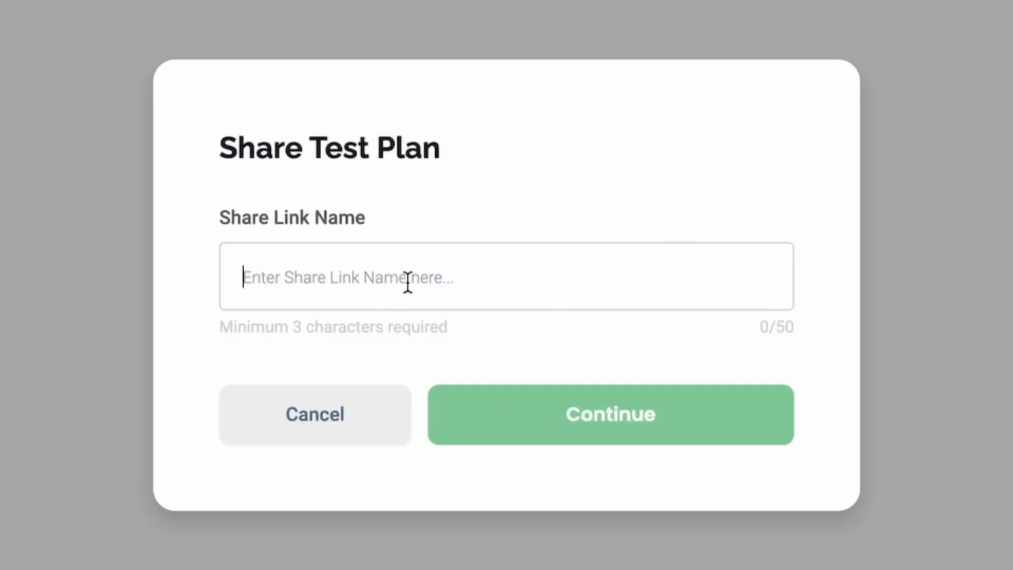
pyautogui.write('Funcio')
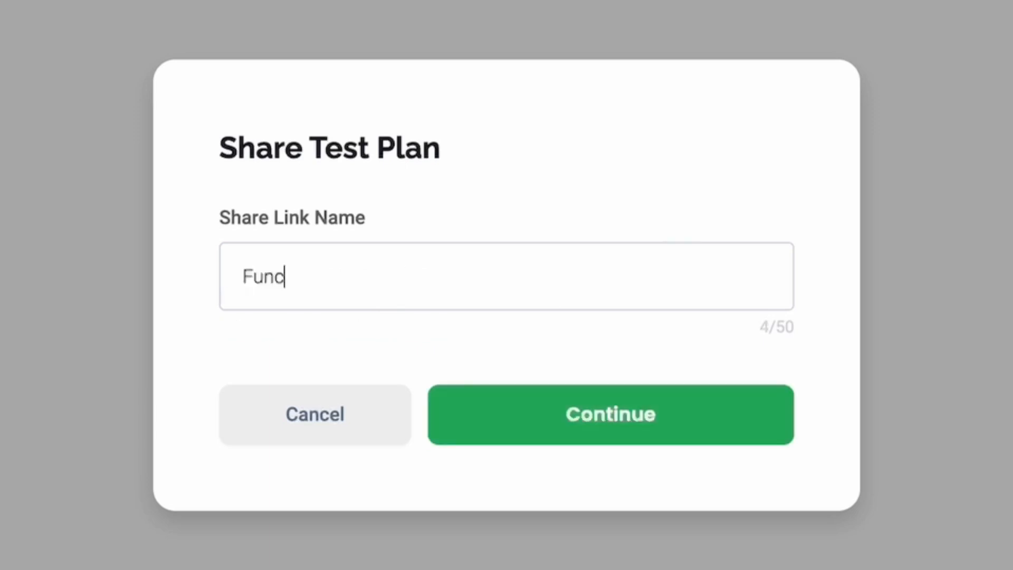
pyautogui.press('BackSpace')
pyautogui.press('BackSpace')
pyautogui.write('tional ')
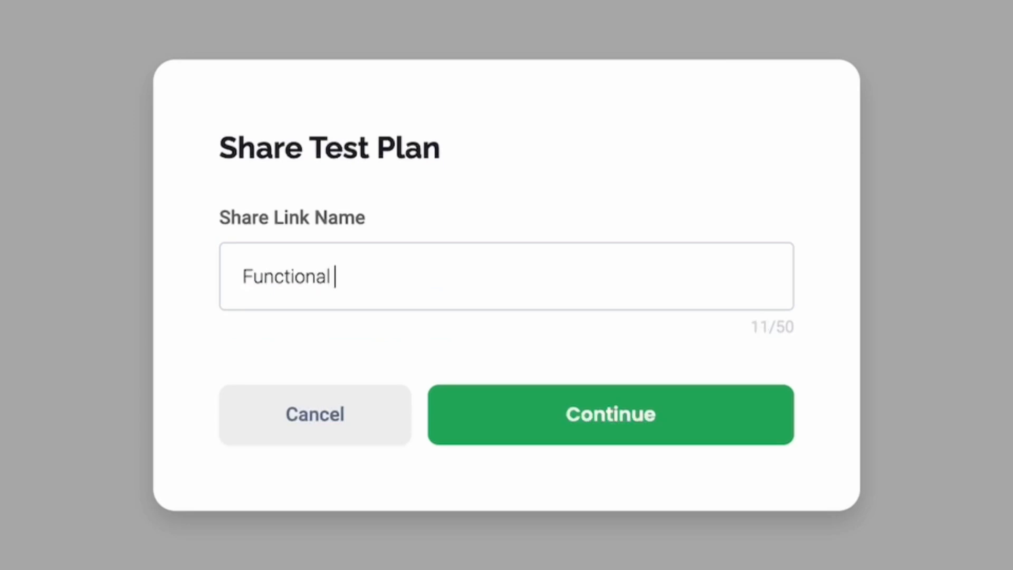
pyautogui.write('Testing')
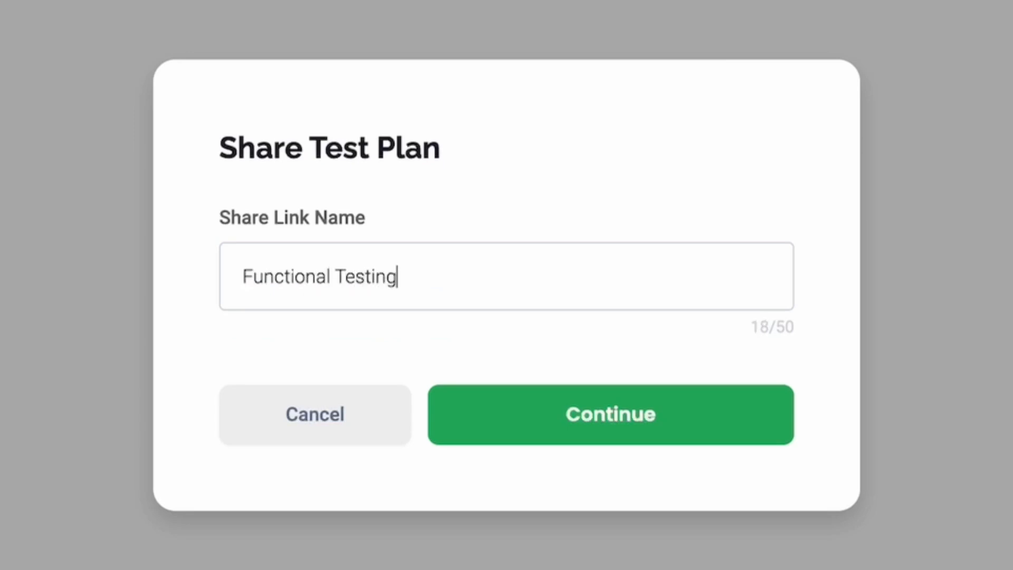
pyautogui.click(628, 425)
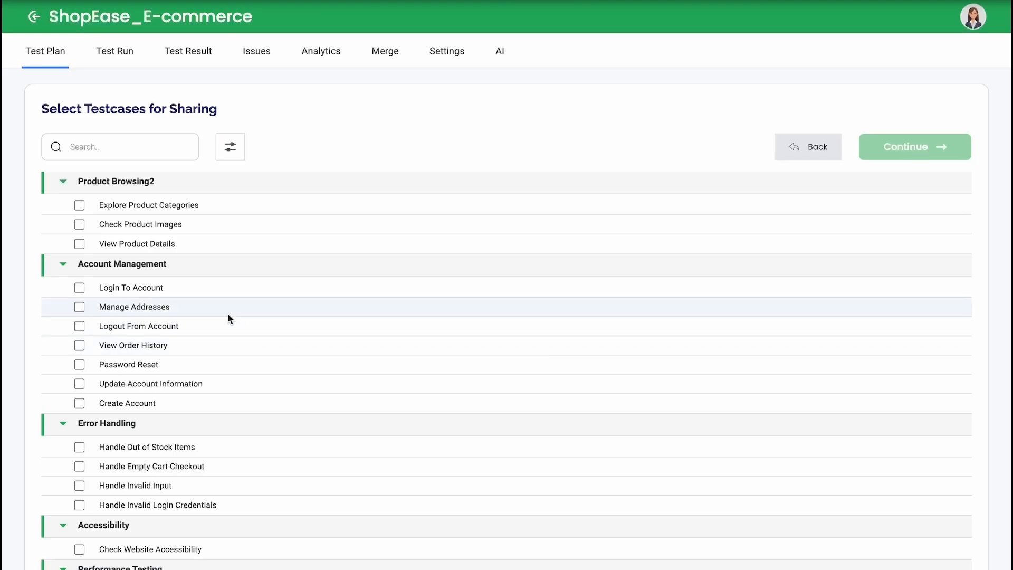
# Step: Select Explore Product Categories, Check Product Images and View Product Details under Product Browsing2, plus the Performance Testing suite, for sharing
pyautogui.click(79, 206)
pyautogui.click(79, 224)
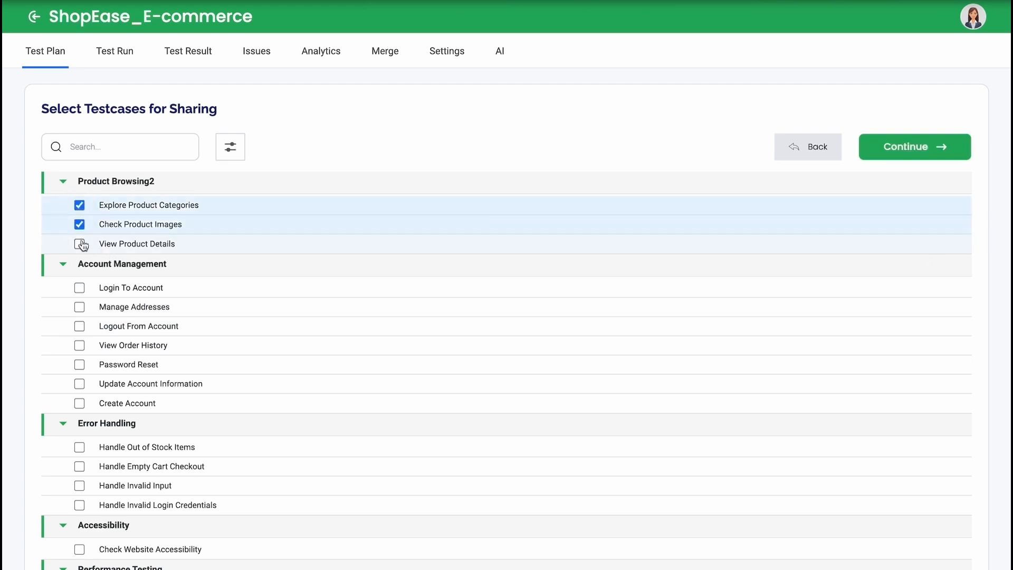
pyautogui.click(80, 244)
pyautogui.scroll(-10, 903, 280)
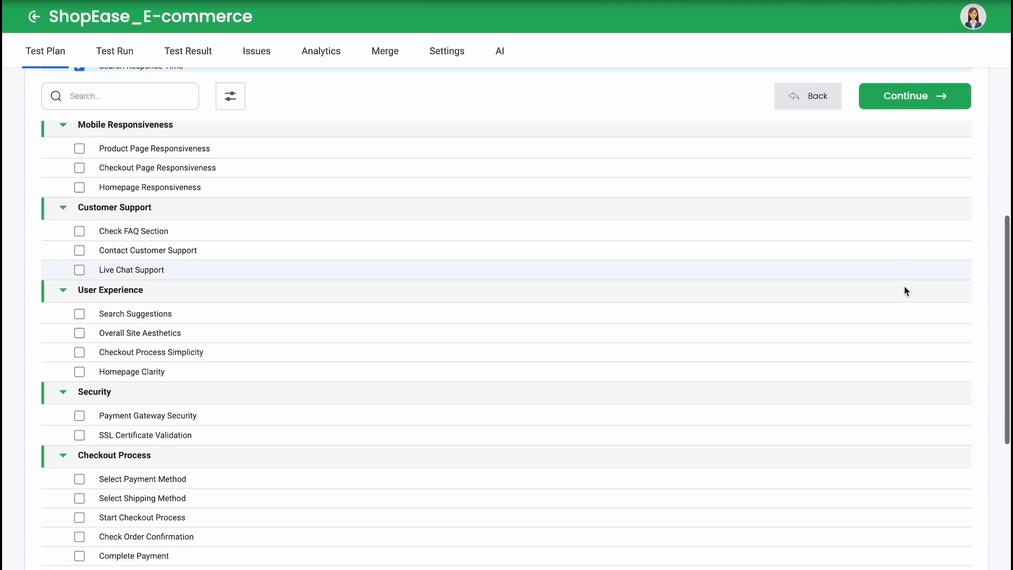
# Step: Add the whole Checkout Process, Adding To Cart, Homepage Navigation and Product Browsing suites to the shared selection and proceed to providing context
pyautogui.moveTo(959, 210)
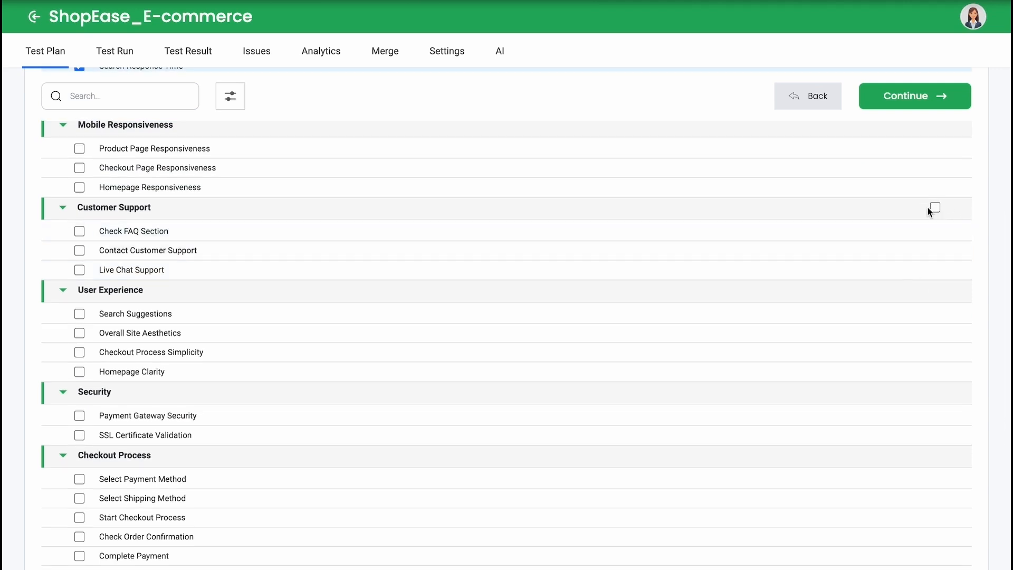
pyautogui.moveTo(934, 291)
pyautogui.scroll(-3, 934, 292)
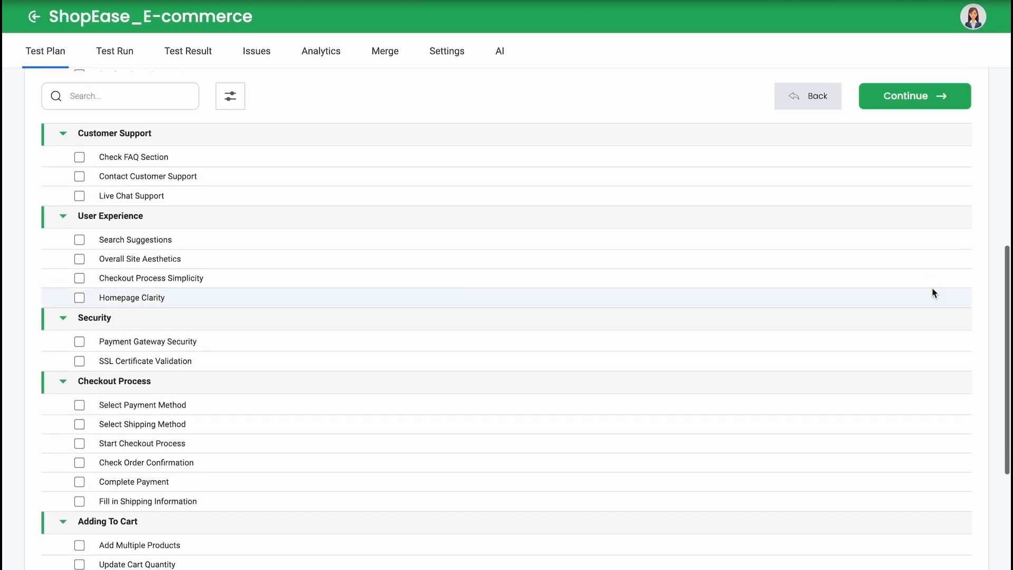
pyautogui.scroll(-1, 932, 292)
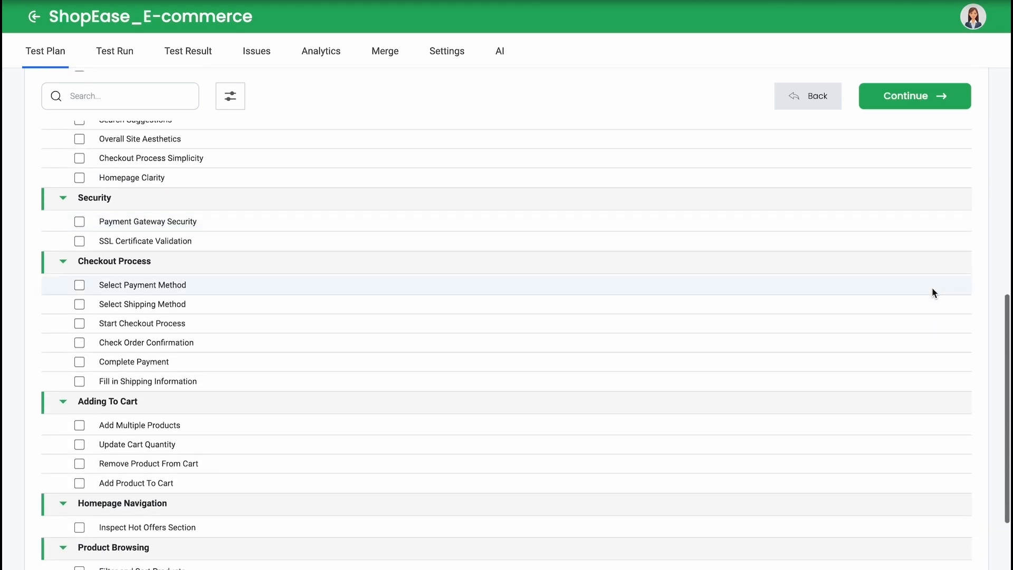
pyautogui.click(936, 263)
pyautogui.scroll(-2, 934, 263)
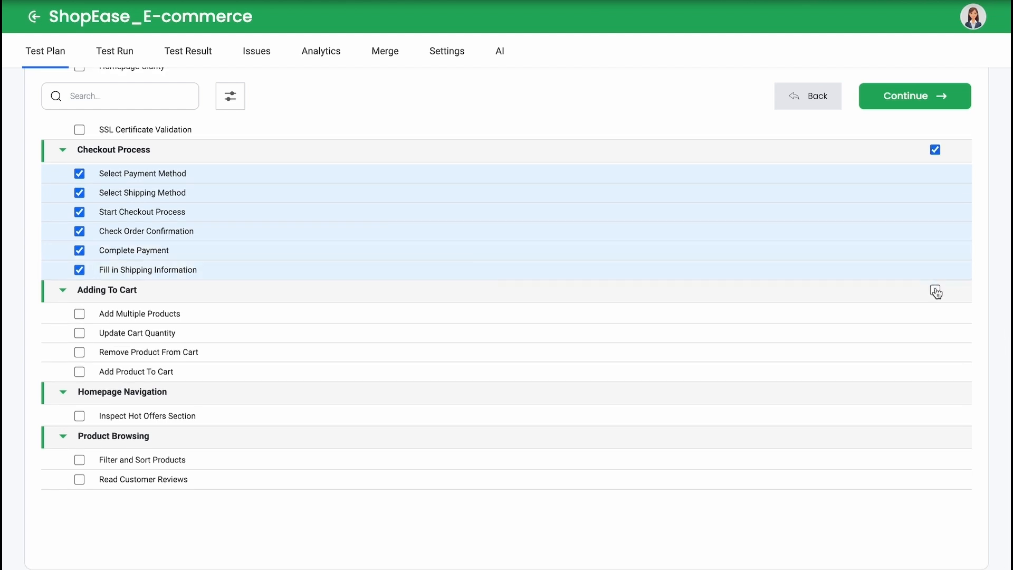
pyautogui.click(935, 289)
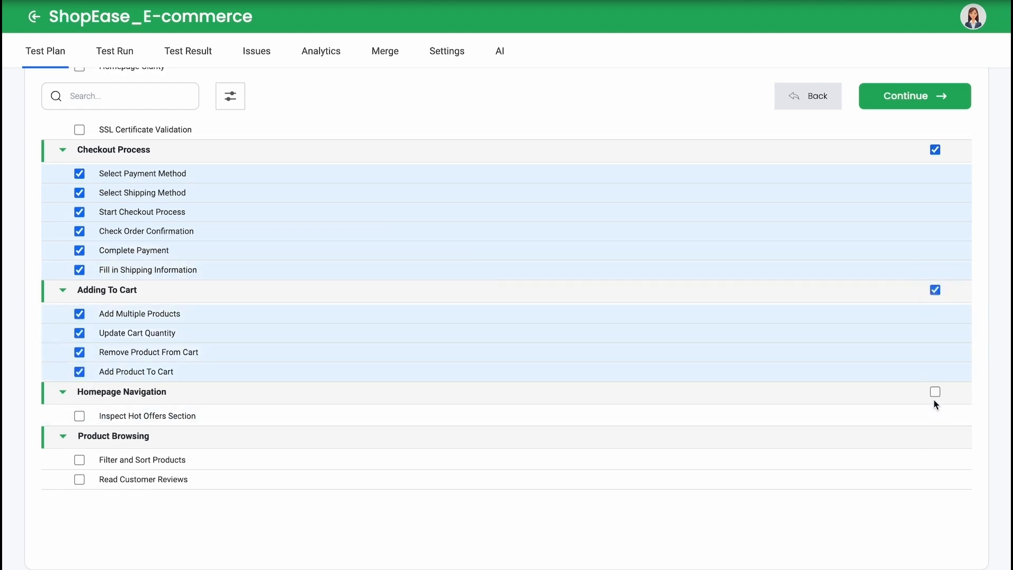
pyautogui.click(935, 392)
pyautogui.moveTo(935, 436)
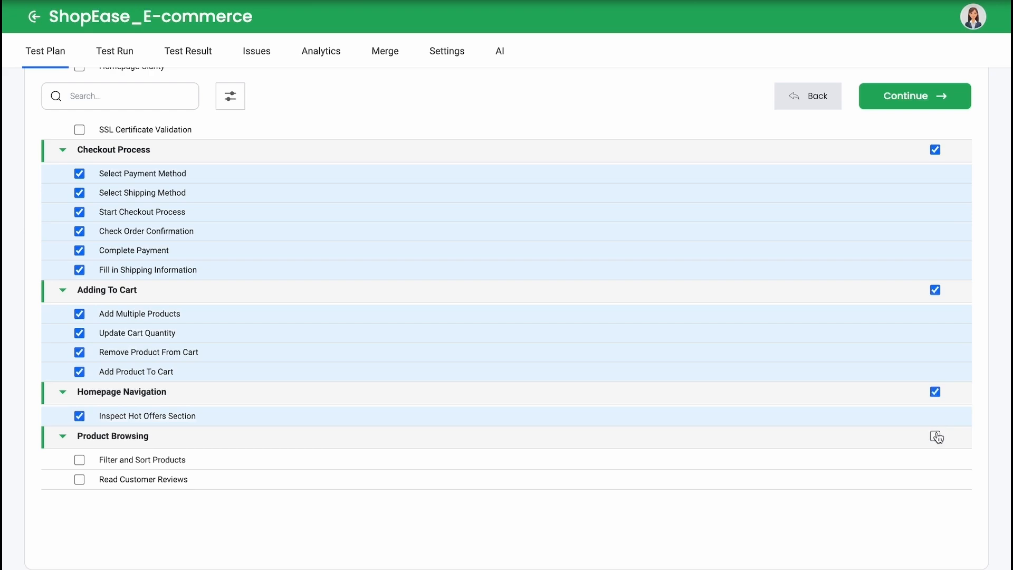
pyautogui.click(935, 437)
pyautogui.scroll(8, 936, 422)
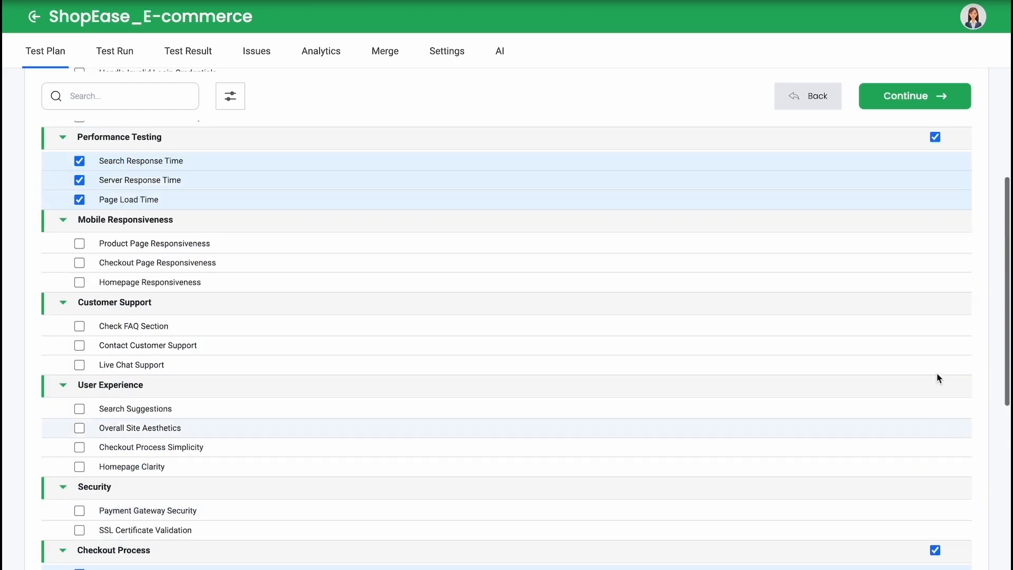
pyautogui.click(915, 105)
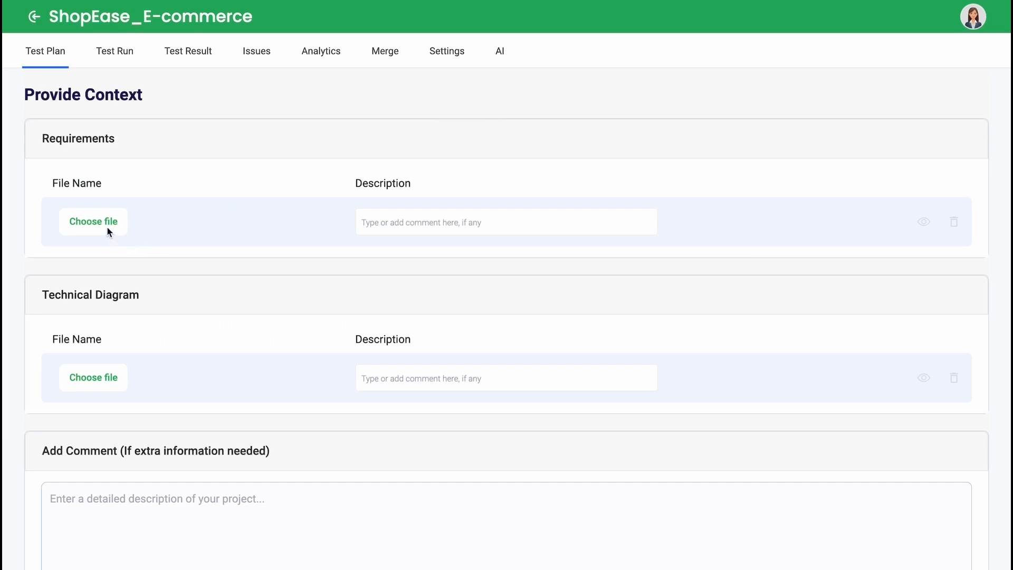
# Step: Attach shopEase.pdf as the requirements file and paste the description starting "Here's the PRD, follow this closely for the functional testing."
pyautogui.click(94, 222)
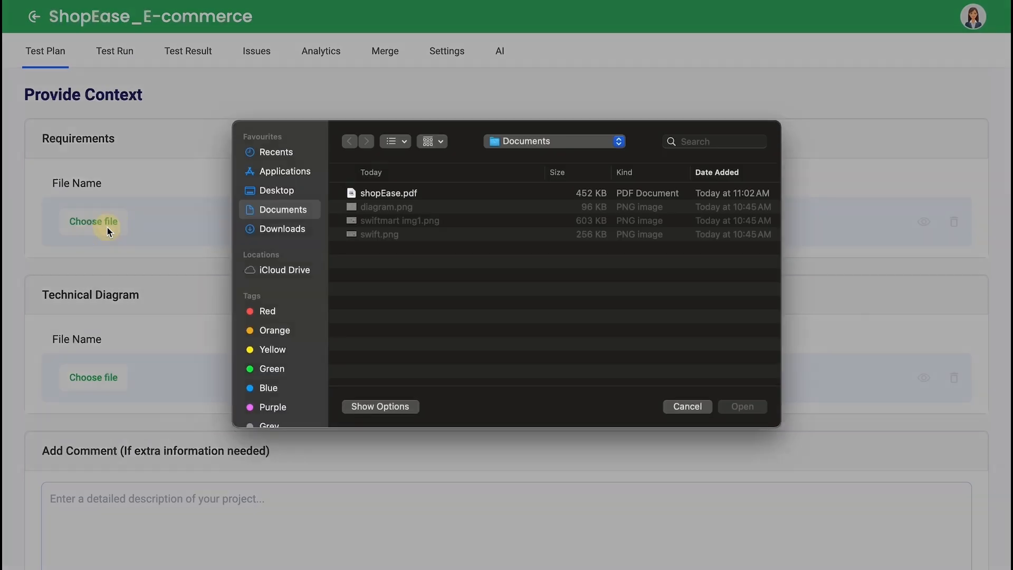
pyautogui.click(413, 206)
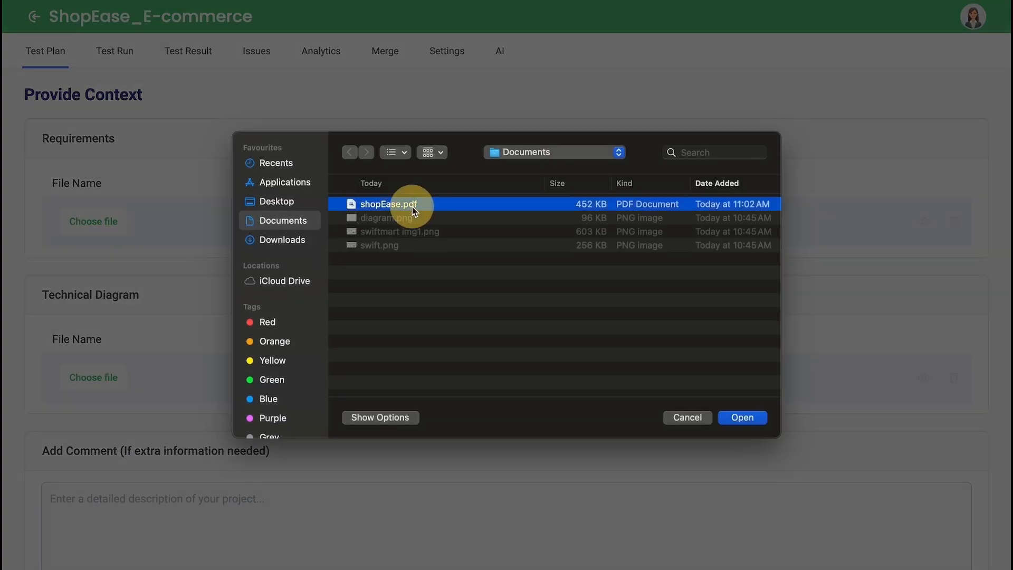
pyautogui.click(748, 422)
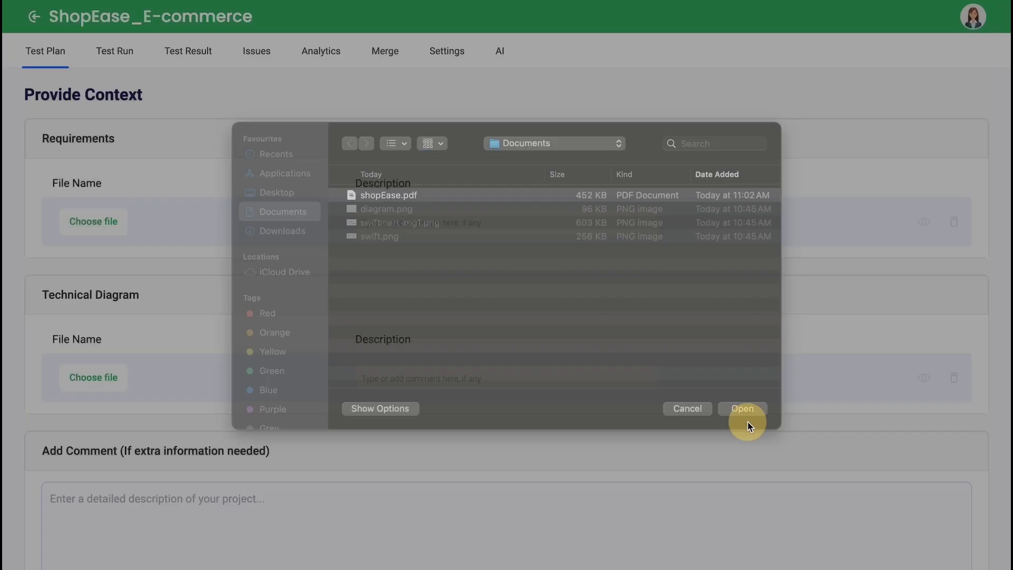
pyautogui.click(429, 227)
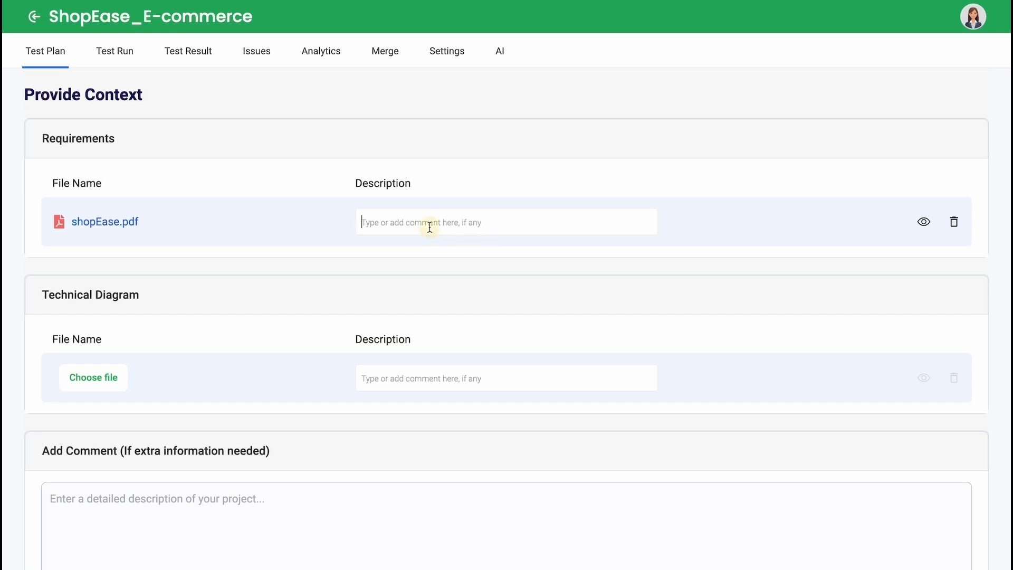
pyautogui.click(473, 218)
pyautogui.write('making sure the system responds correctly to user actions.')
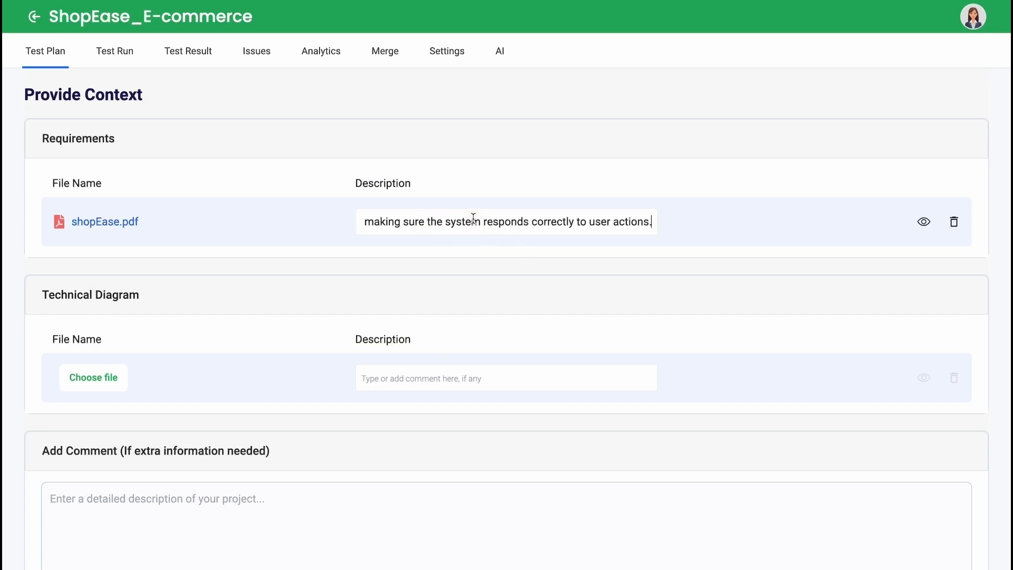
# Step: Attach diagram.png as the technical diagram and paste its description
pyautogui.scroll(-1, 470, 348)
pyautogui.scroll(-2, 462, 379)
pyautogui.click(84, 280)
pyautogui.click(423, 217)
pyautogui.press('Return')
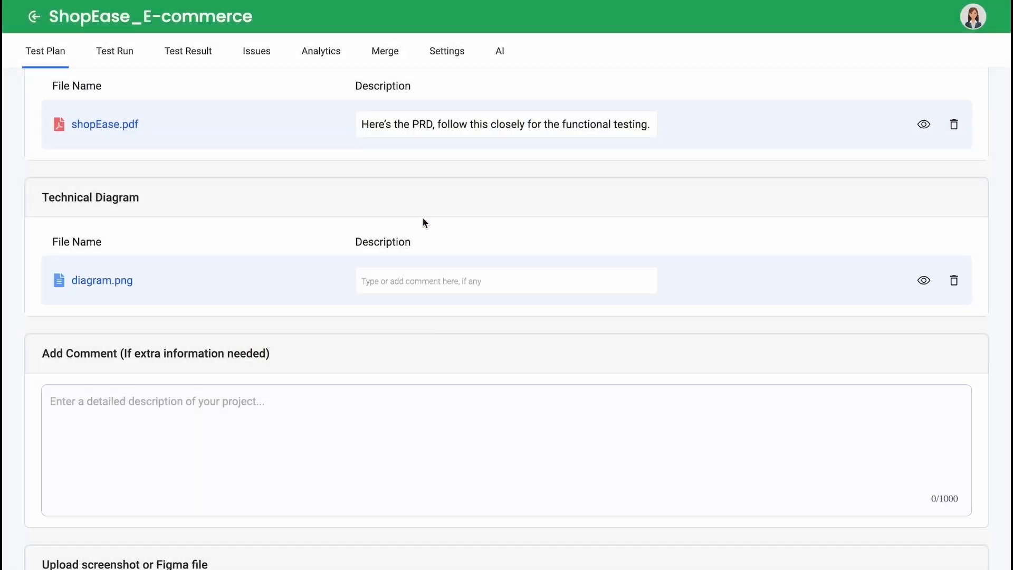
pyautogui.click(420, 279)
pyautogui.press('super+v')
# Step: Paste the extra-information comment on testing PayPal payment failures, identity provider outages and performance with up to 1,000 concurrent users
pyautogui.scroll(-5, 553, 336)
pyautogui.click(488, 179)
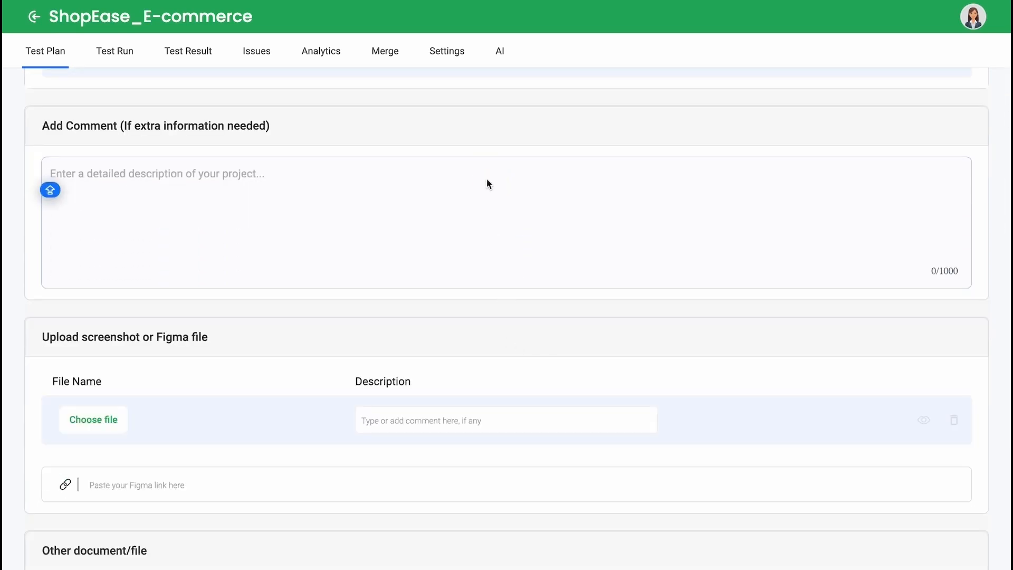
pyautogui.write('I’ve been looking over the online shopping system and noticed that while it integrates well with external services like PayPal for payments and identity providers for authentication, we should definitely focus on testing how the system behaves under different failure scenarios. For example, what happens if the PayPal service is temporarily down or if a payment is declined? Does the system notify the user clearly, and does it allow them to retry the payment or choose another method without losing their order? Also, we need to simulate scenarios where the identity provider is unavailable or the authentication fails for some reason. It’s important to ensure that the user experience doesn’t suffer—perhaps there should be a fallback or a friendly error message that guides the user on what to do next. Another aspect we need to test is the system’s performance under heavy traffic. The SRS specifies that it should handle up to 1,000 concurrent users, with a response time of under 2 seconds.')
pyautogui.scroll(2, 486, 178)
pyautogui.scroll(1, 347, 353)
pyautogui.scroll(-3, 347, 354)
# Step: Paste the Figma prototype link of the Full-E-Commerce-Website-UI-UX-Design file as the design reference
pyautogui.scroll(-3, 348, 352)
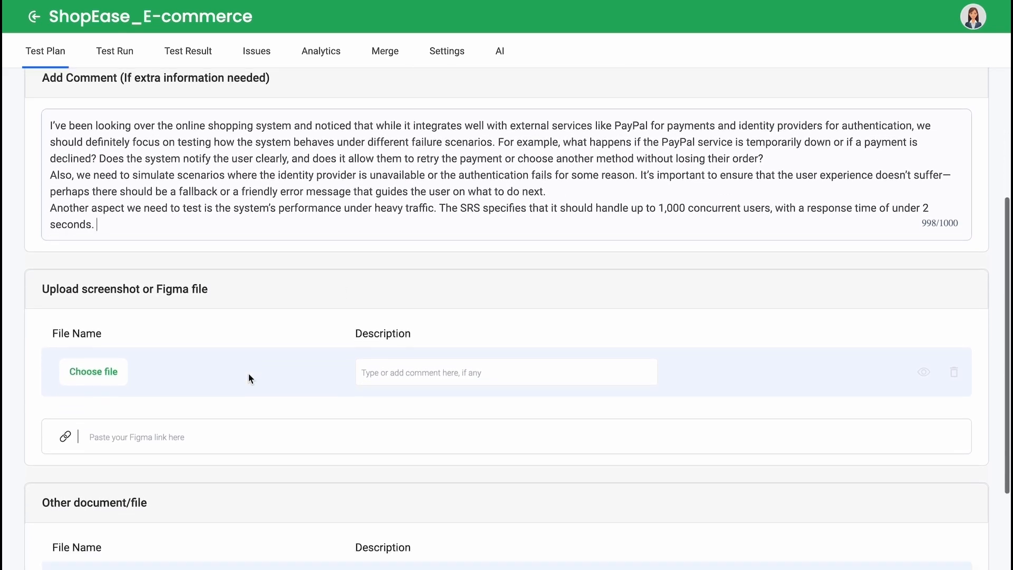
pyautogui.scroll(-2, 103, 305)
pyautogui.click(106, 297)
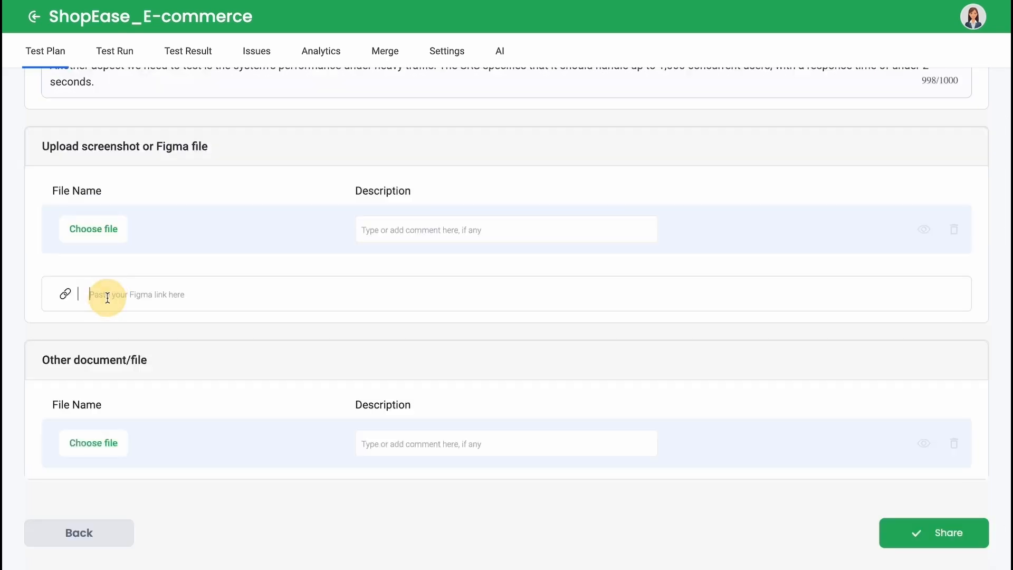
pyautogui.press('super+v')
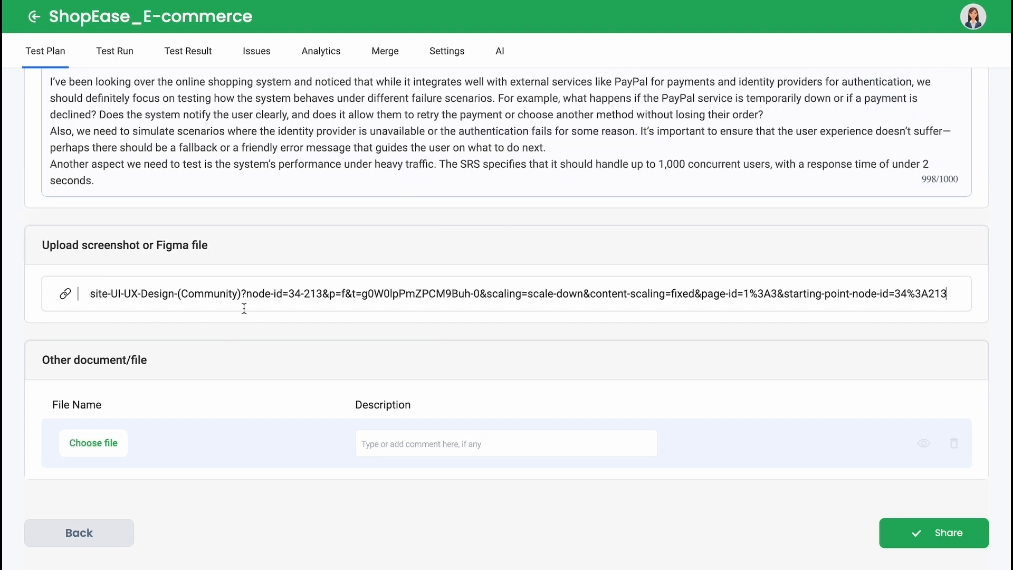
# Step: Create the share link for the selected test cases and copy it to the clipboard
pyautogui.click(105, 441)
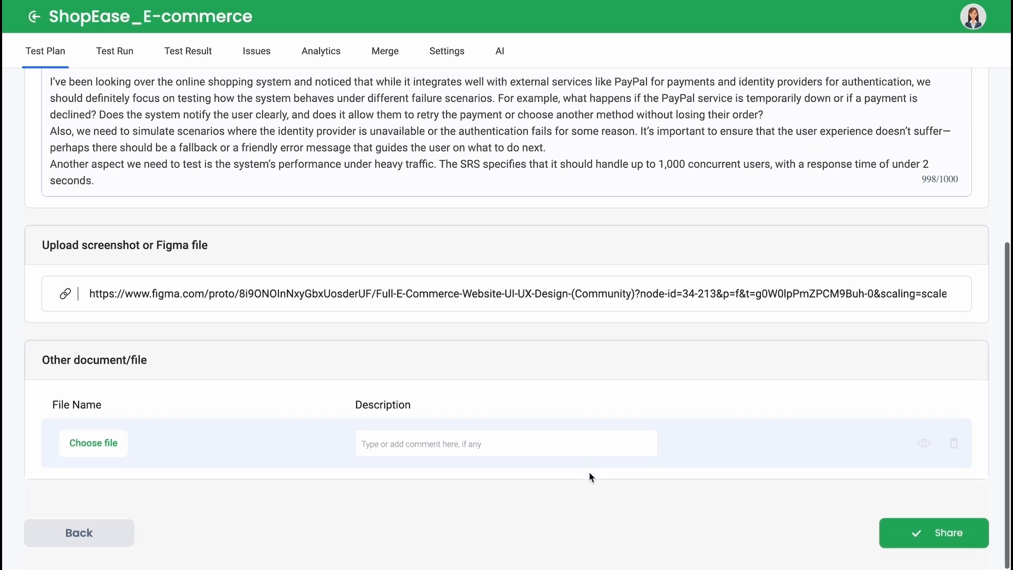
pyautogui.click(950, 543)
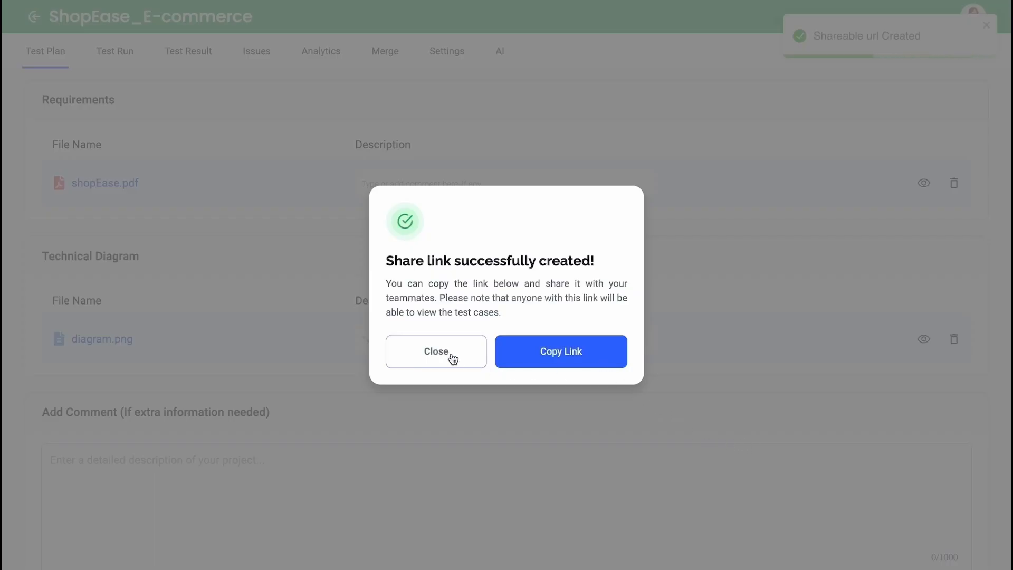
pyautogui.click(561, 353)
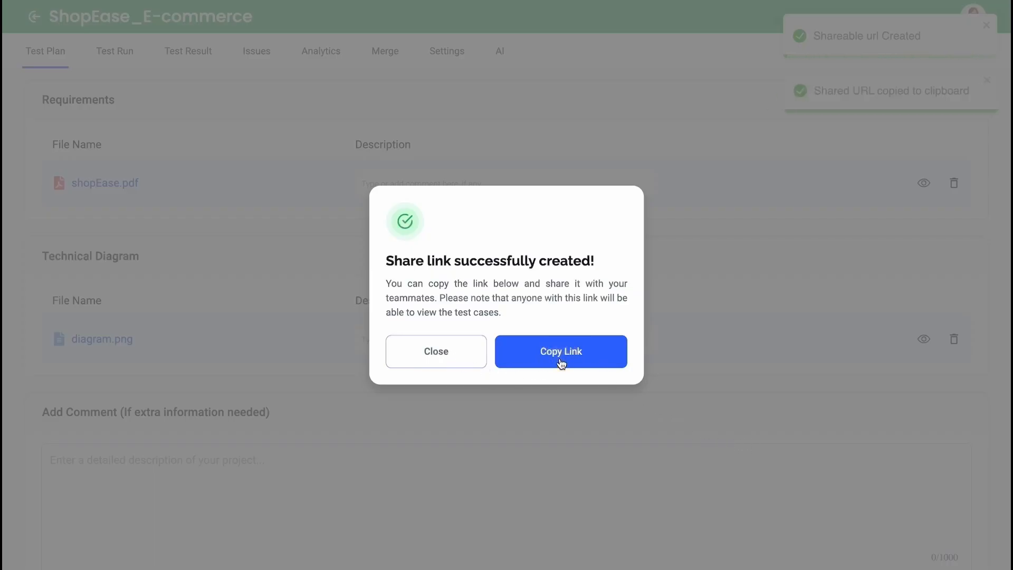
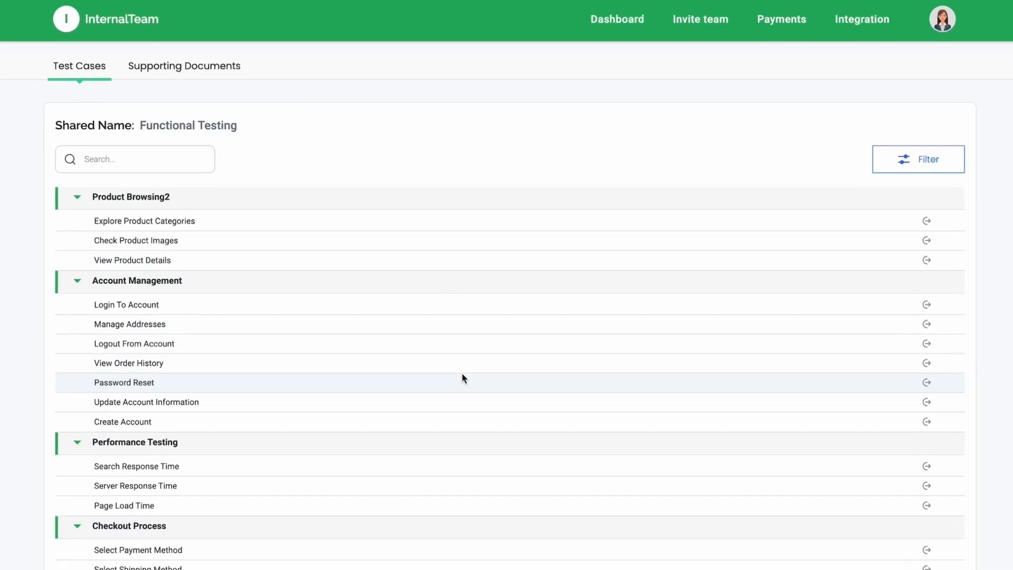
# Step: Look through the shared Functional Testing test cases and browse their details, starting with Explore Product Categories
pyautogui.scroll(-4, 473, 377)
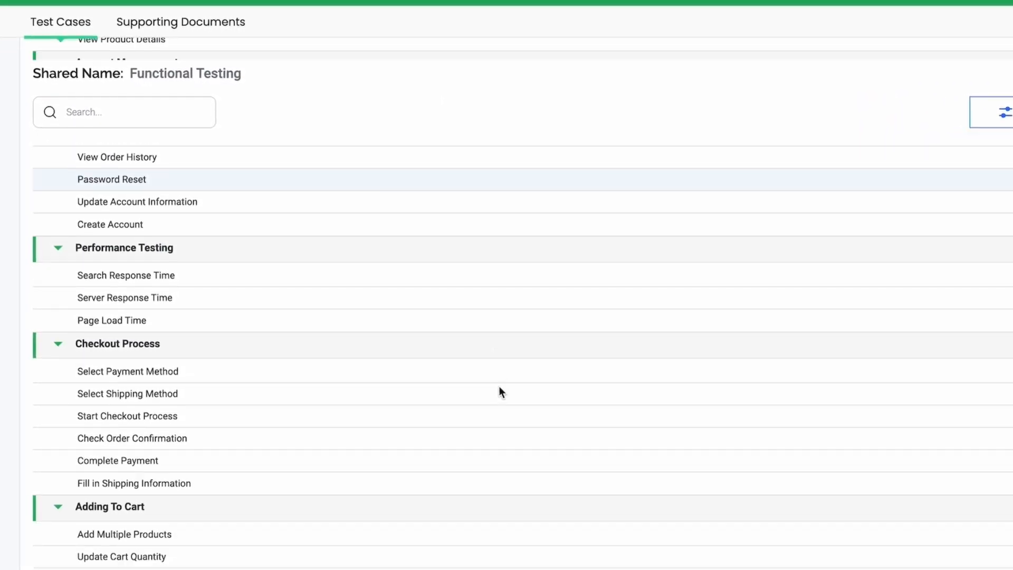
pyautogui.scroll(-5, 500, 389)
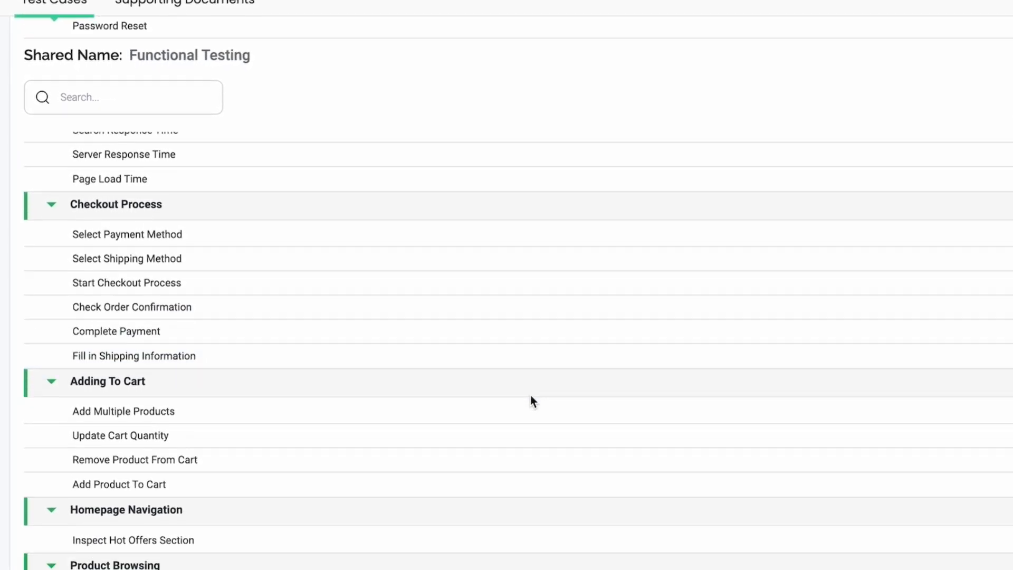
pyautogui.scroll(-2, 530, 400)
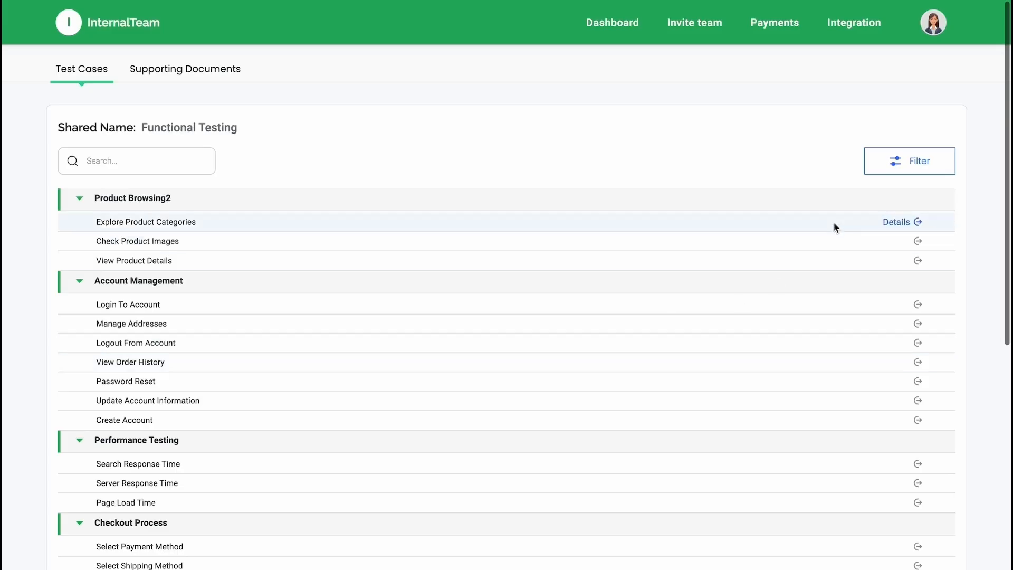
pyautogui.click(842, 221)
pyautogui.scroll(-2, 818, 410)
pyautogui.scroll(2, 784, 312)
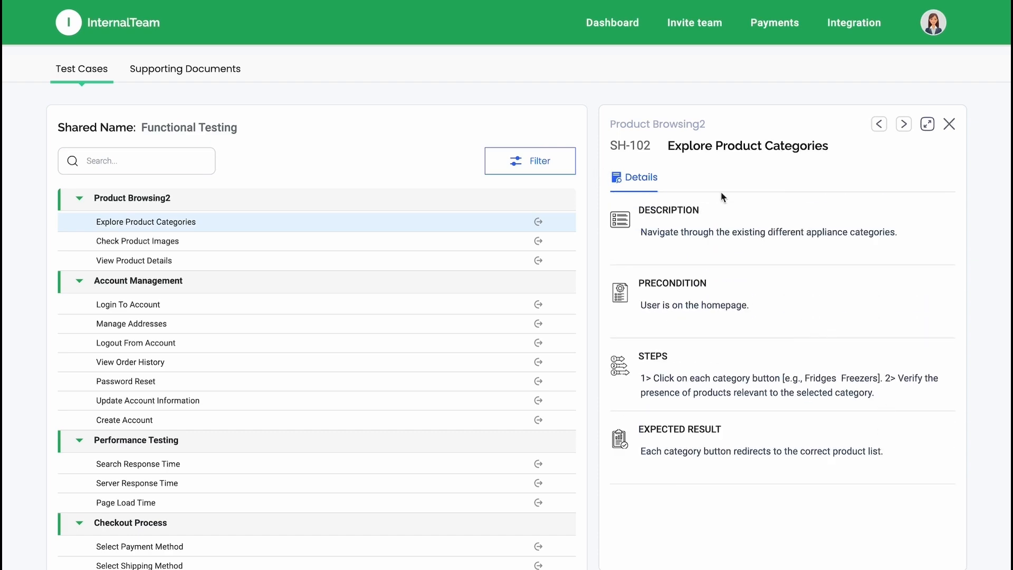
pyautogui.click(904, 124)
pyautogui.click(904, 124)
pyautogui.click(949, 124)
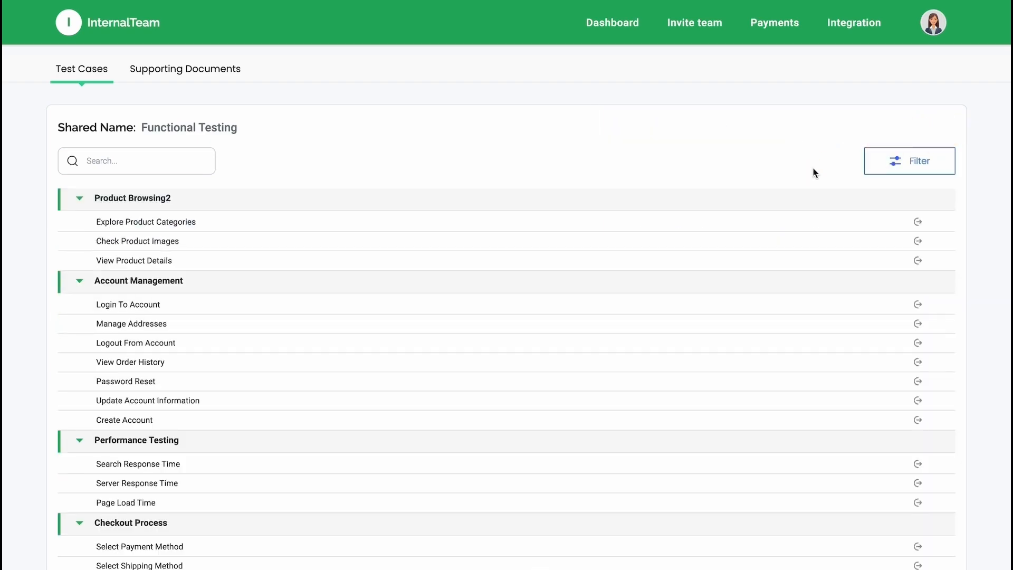
# Step: Look over the filter options and the search field of the shared test case list without applying either
pyautogui.click(895, 162)
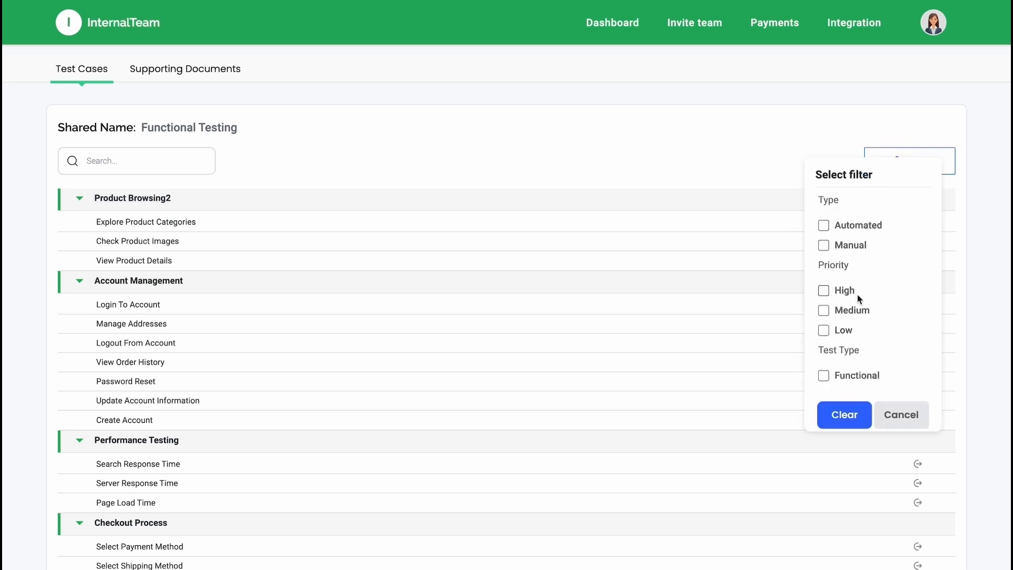
pyautogui.click(900, 415)
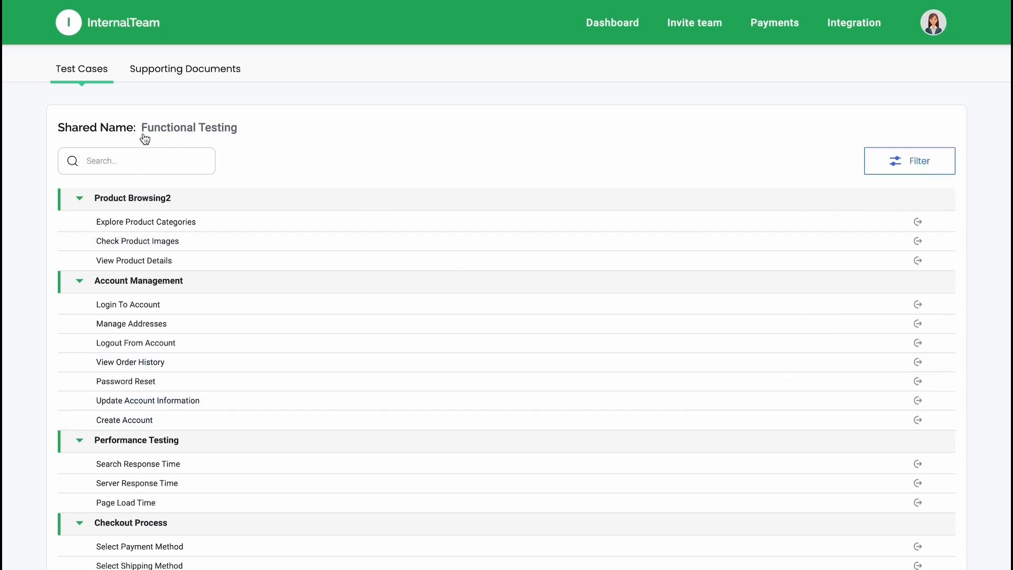
pyautogui.click(158, 162)
pyautogui.click(253, 152)
# Step: Review the shared supporting documents, reading through the requirement PRD file and the requirement diagram with its description
pyautogui.click(183, 79)
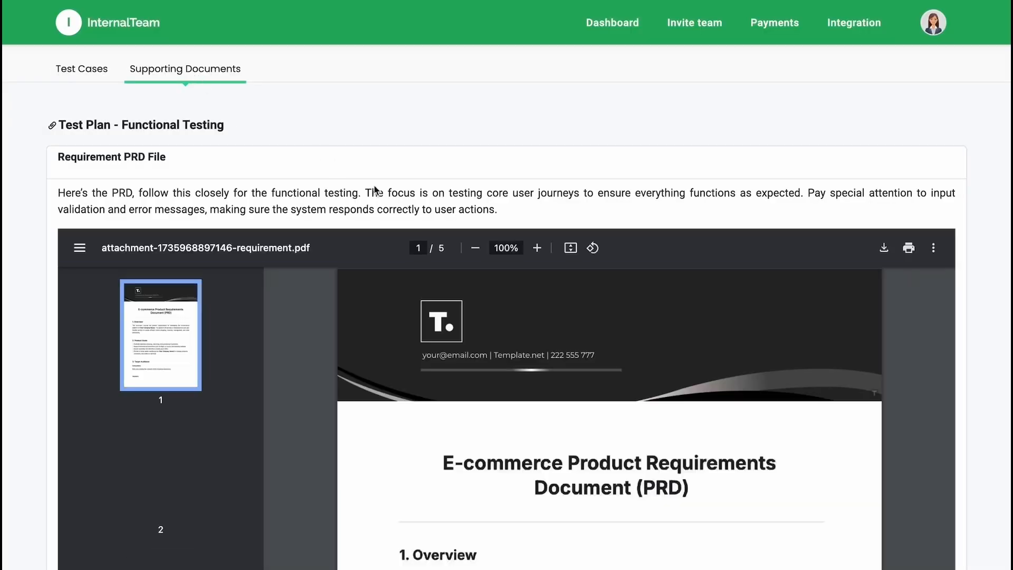
pyautogui.scroll(-5, 666, 208)
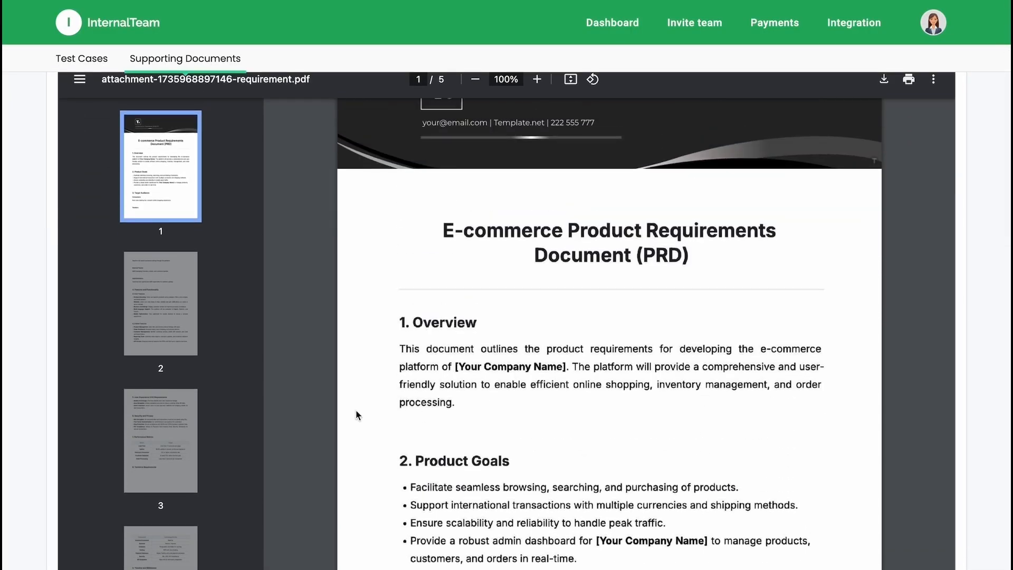
pyautogui.scroll(-10, 499, 302)
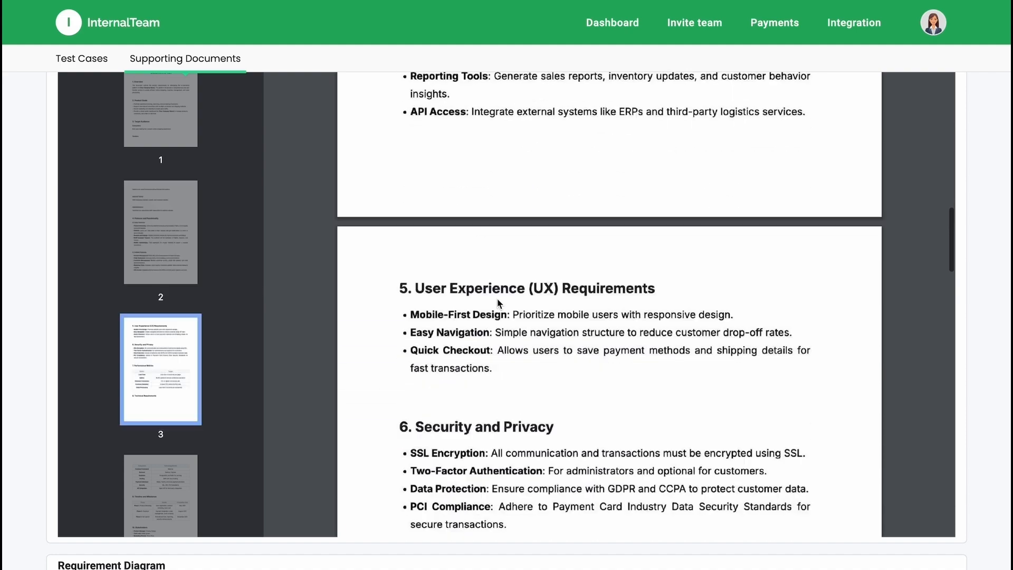
pyautogui.scroll(-9, 988, 358)
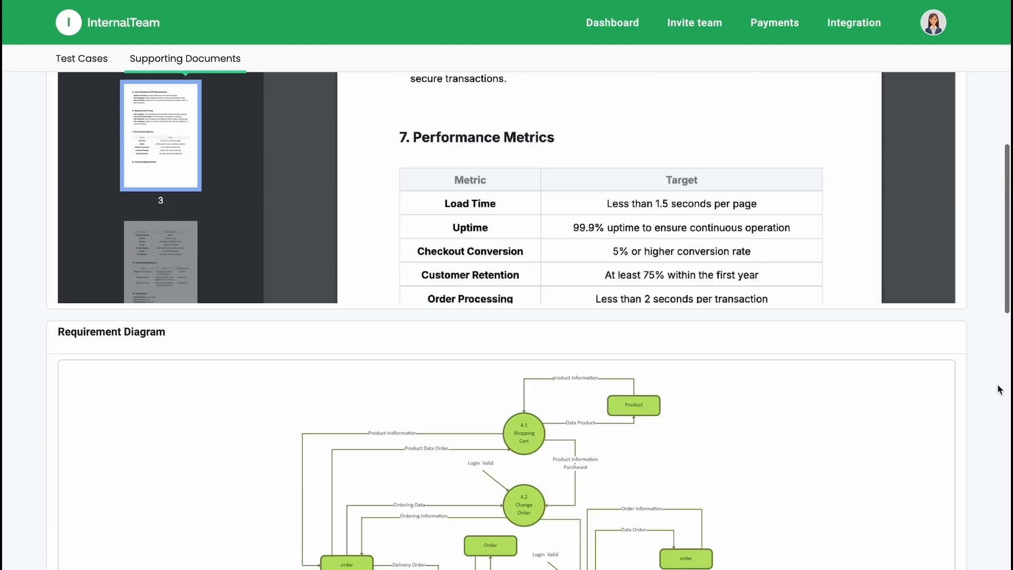
pyautogui.scroll(-5, 636, 426)
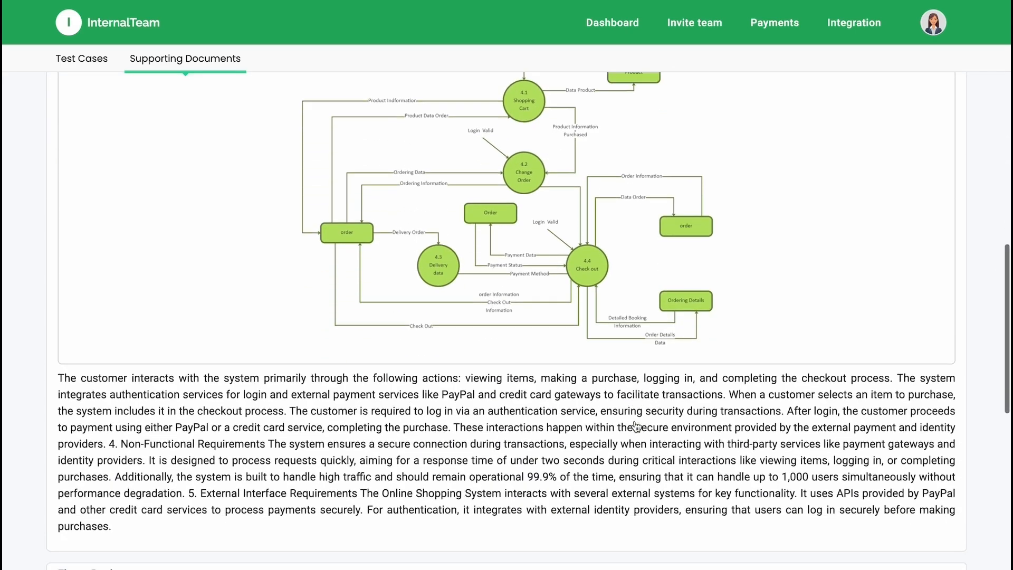
pyautogui.scroll(-5, 499, 367)
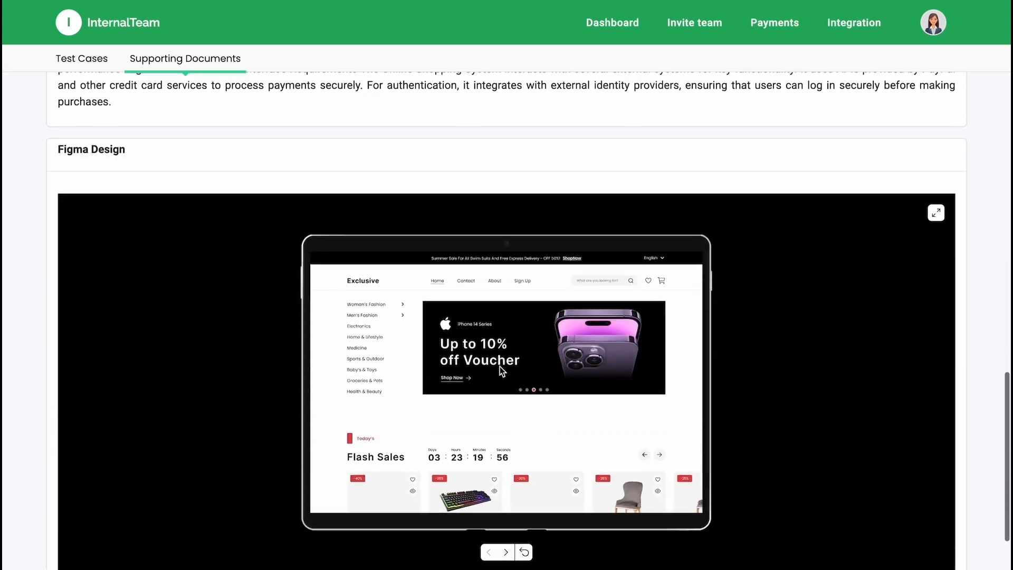
# Step: Page through the embedded Figma design prototype, view it in full screen and exit the full-screen view
pyautogui.click(506, 546)
pyautogui.click(506, 546)
pyautogui.click(937, 208)
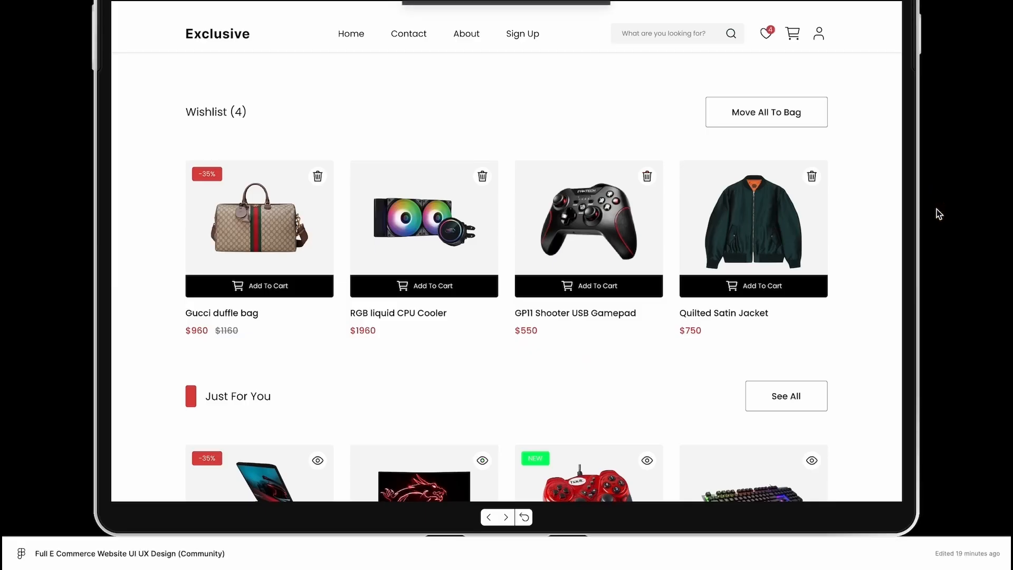
pyautogui.press('Escape')
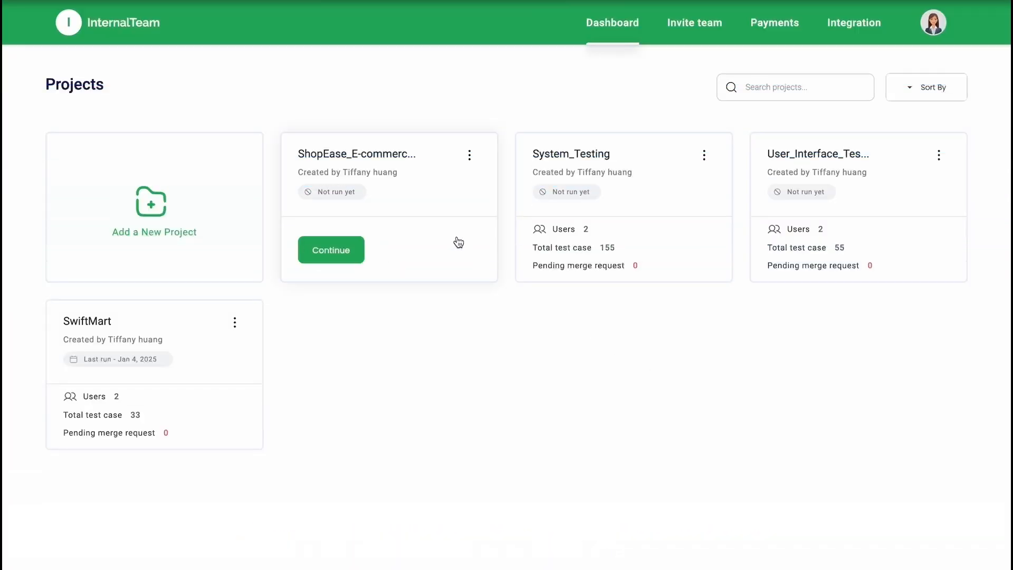
# Step: Open the ShopEase_E-commerce project and look through the suites in its test plan
pyautogui.click(442, 213)
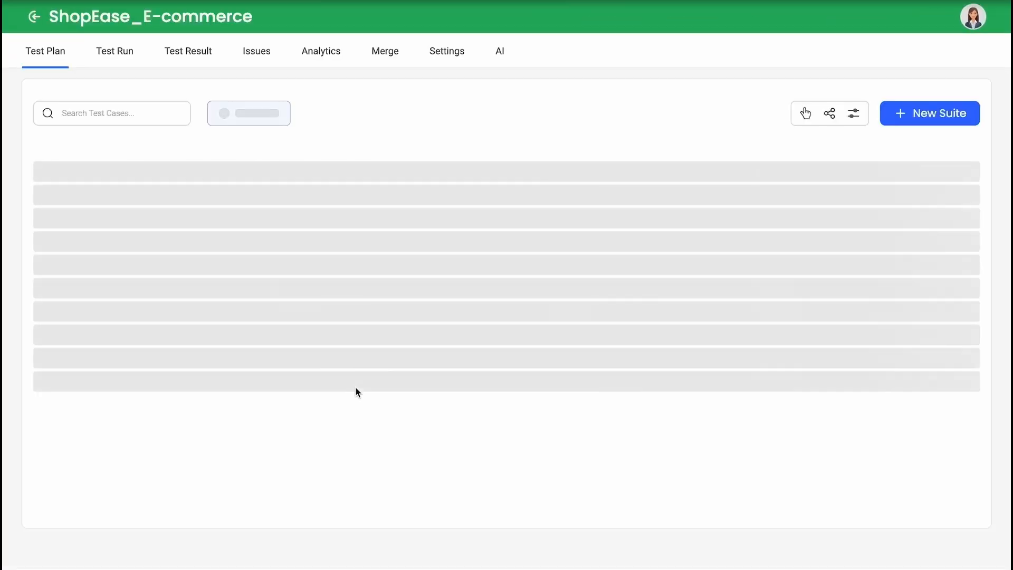
pyautogui.scroll(-8, 355, 387)
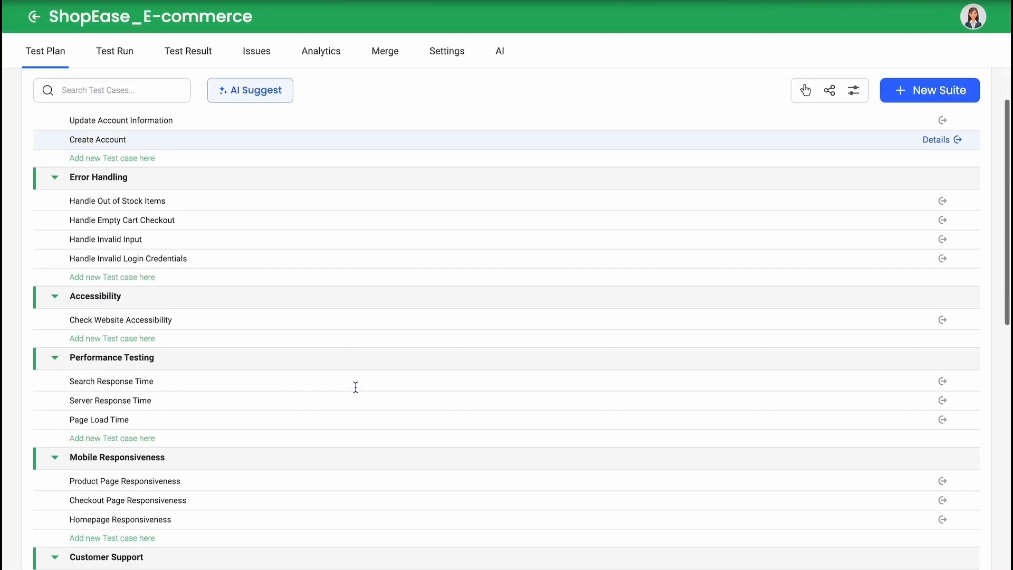
pyautogui.scroll(8, 356, 386)
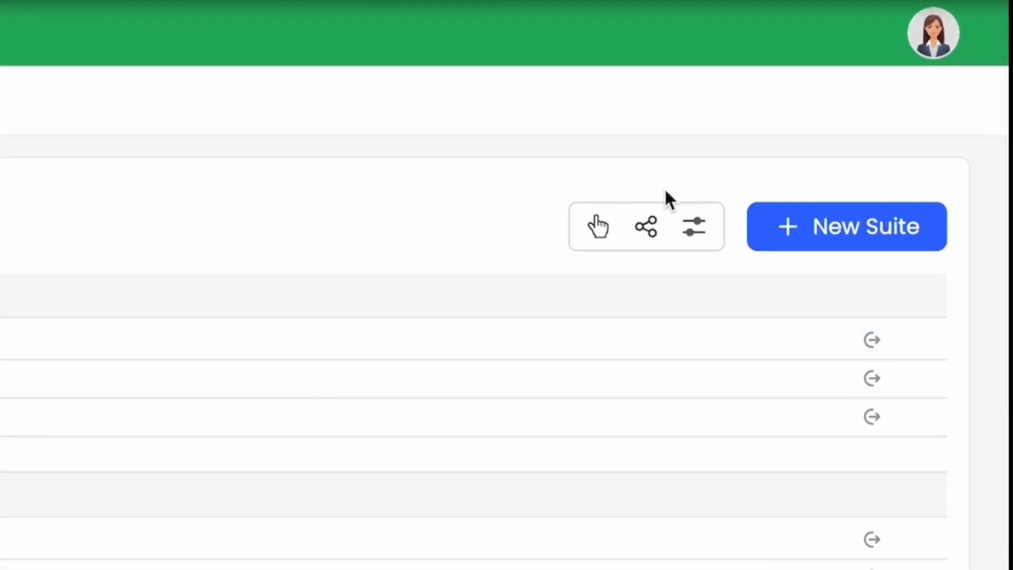
# Step: Start sharing the test plan with the share link name "Functional Testing" and proceed to the test case selection
pyautogui.click(651, 240)
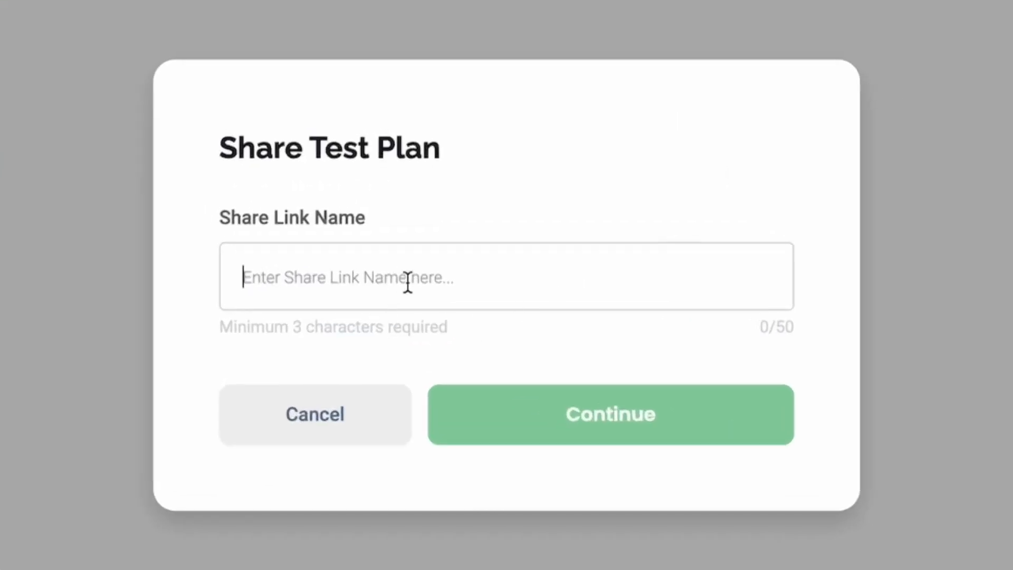
pyautogui.write('Funcio')
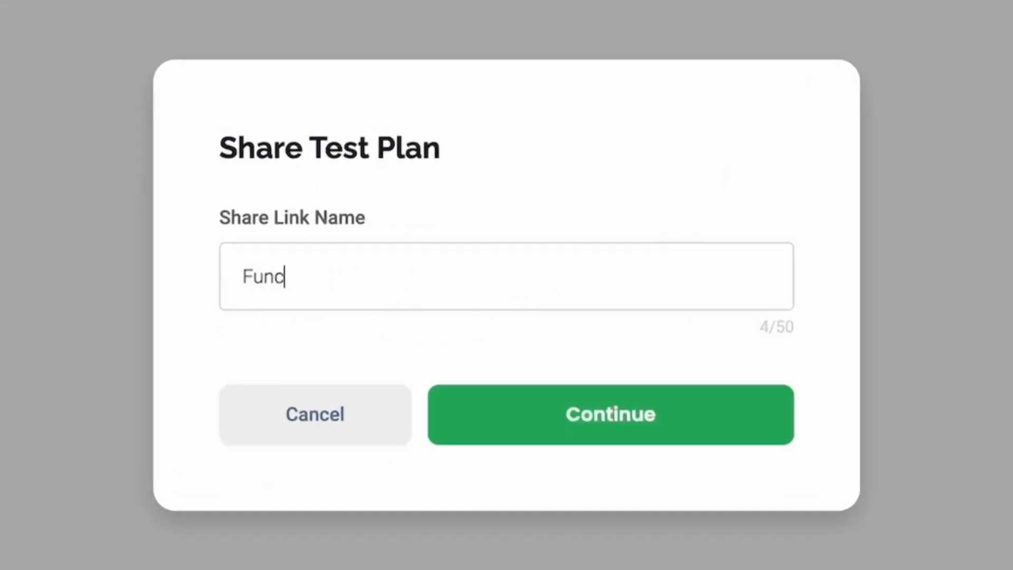
pyautogui.press('BackSpace')
pyautogui.press('BackSpace')
pyautogui.write('tional ')
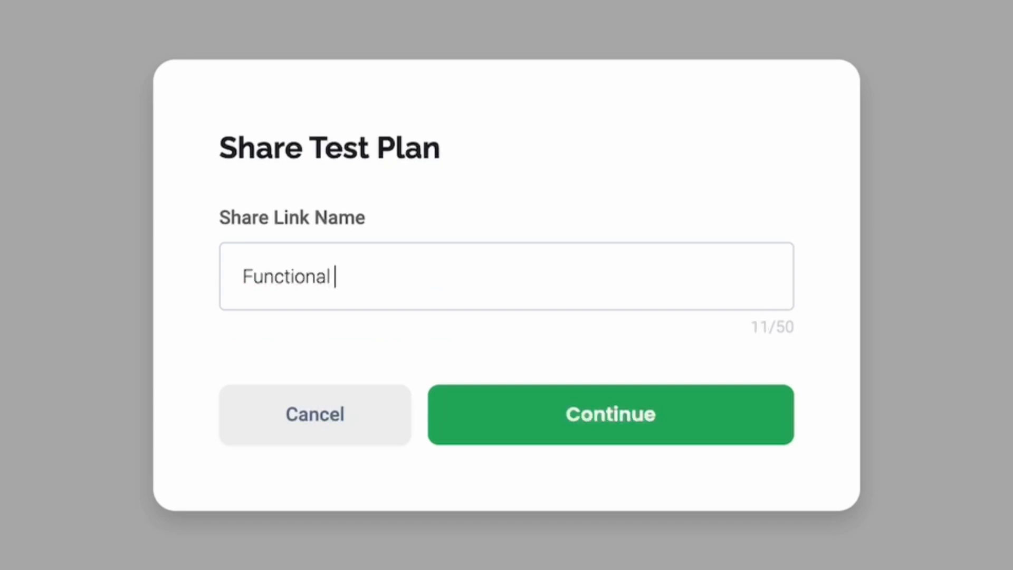
pyautogui.write('Testing')
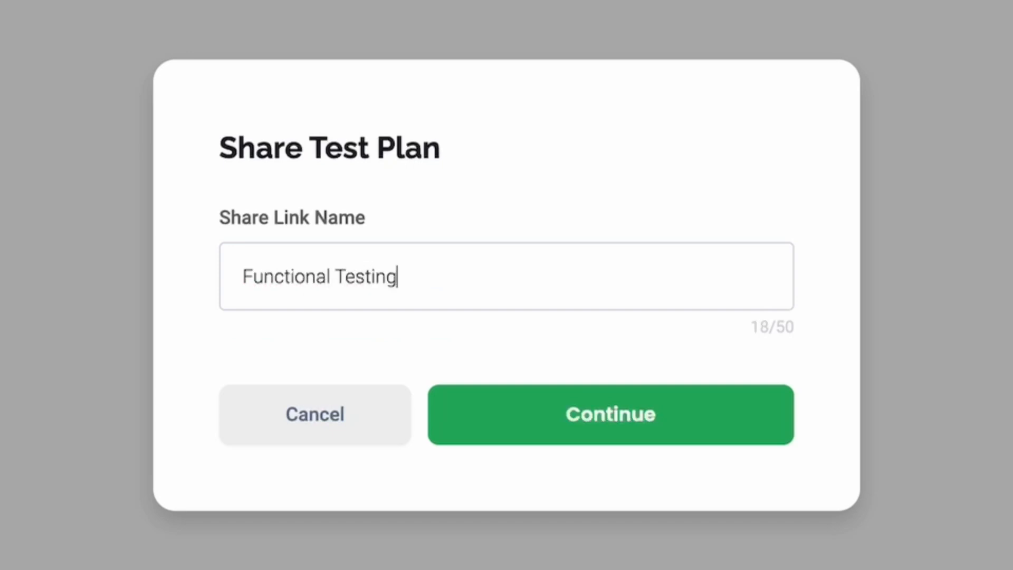
pyautogui.click(629, 425)
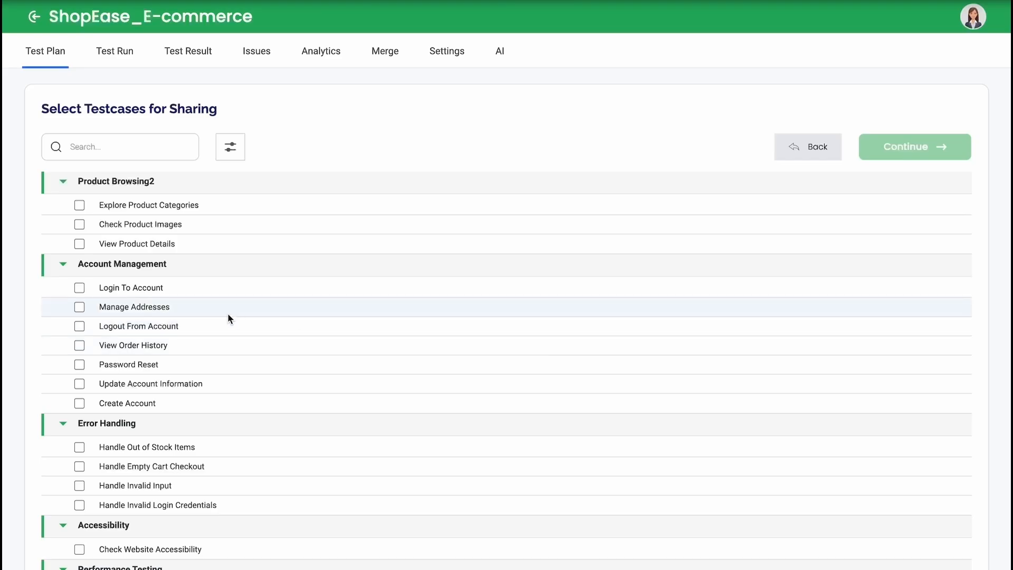
# Step: Select all three Product Browsing2 test cases and the whole Performance Testing suite for sharing
pyautogui.click(79, 209)
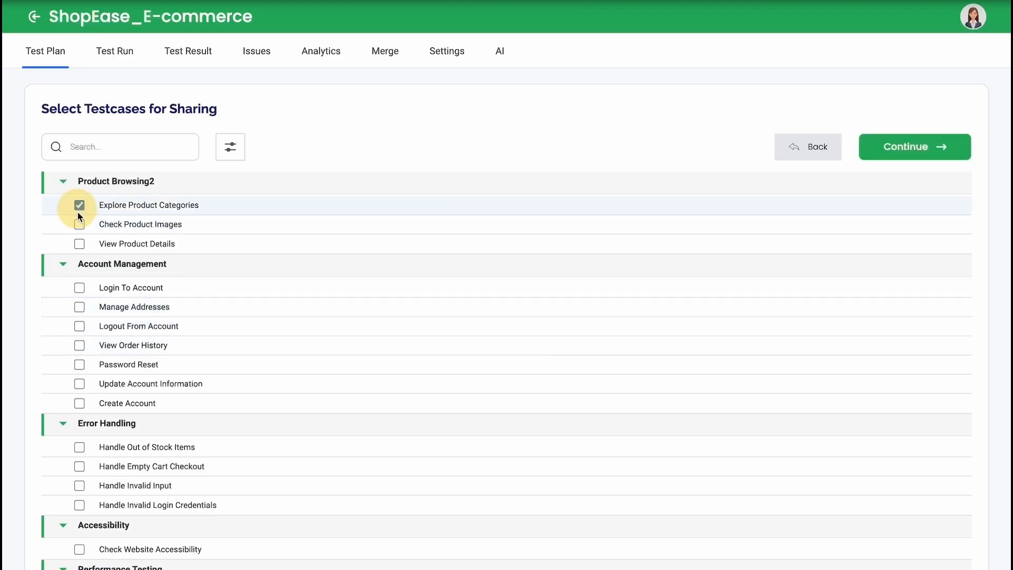
pyautogui.click(79, 243)
pyautogui.scroll(-10, 903, 277)
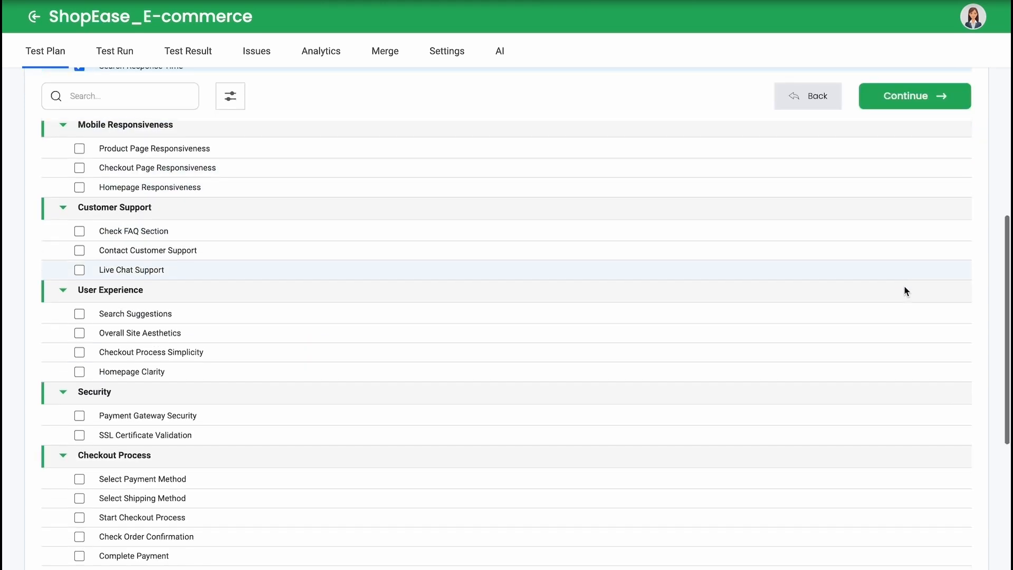
# Step: Add the Checkout Process, Adding To Cart, Homepage Navigation and Product Browsing suites to the selection and continue to the context page
pyautogui.moveTo(957, 205)
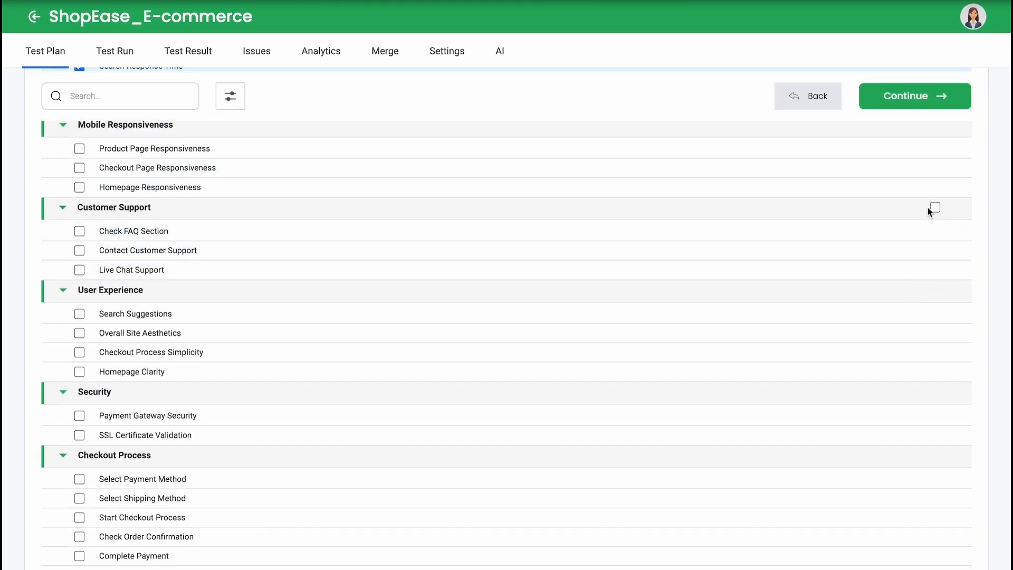
pyautogui.moveTo(934, 292)
pyautogui.scroll(-3, 934, 292)
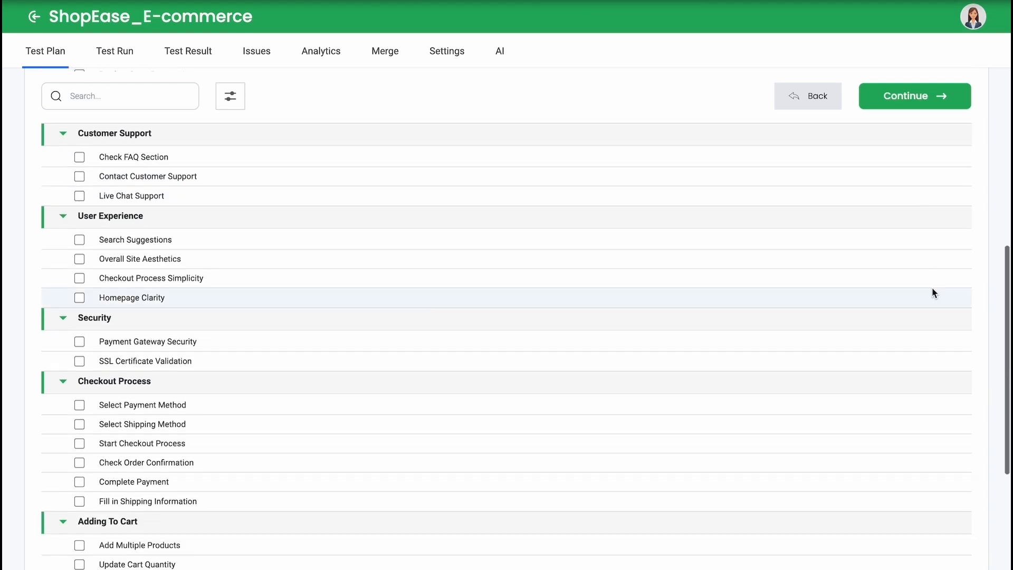
pyautogui.scroll(-1, 932, 287)
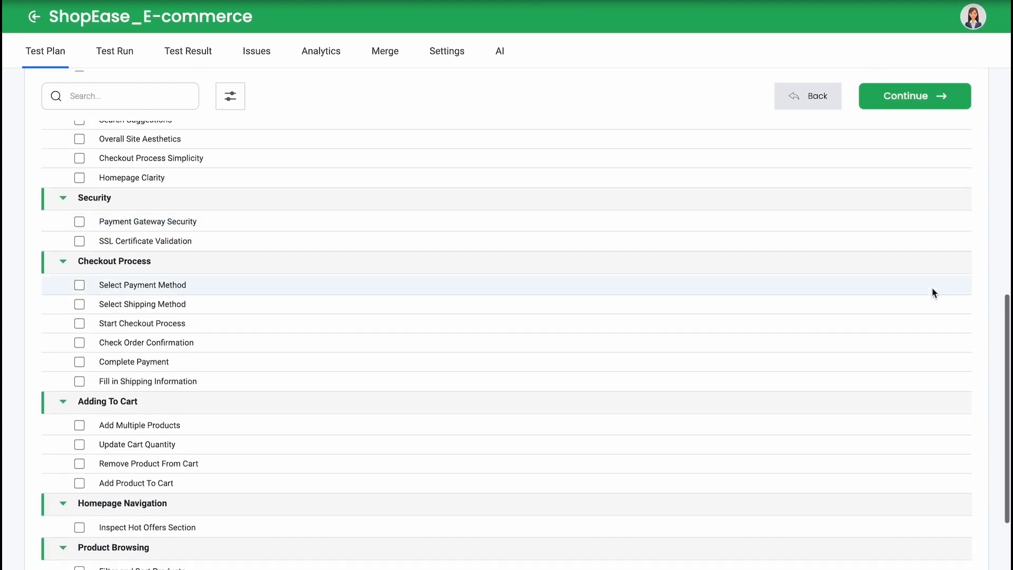
pyautogui.click(935, 263)
pyautogui.scroll(-2, 936, 264)
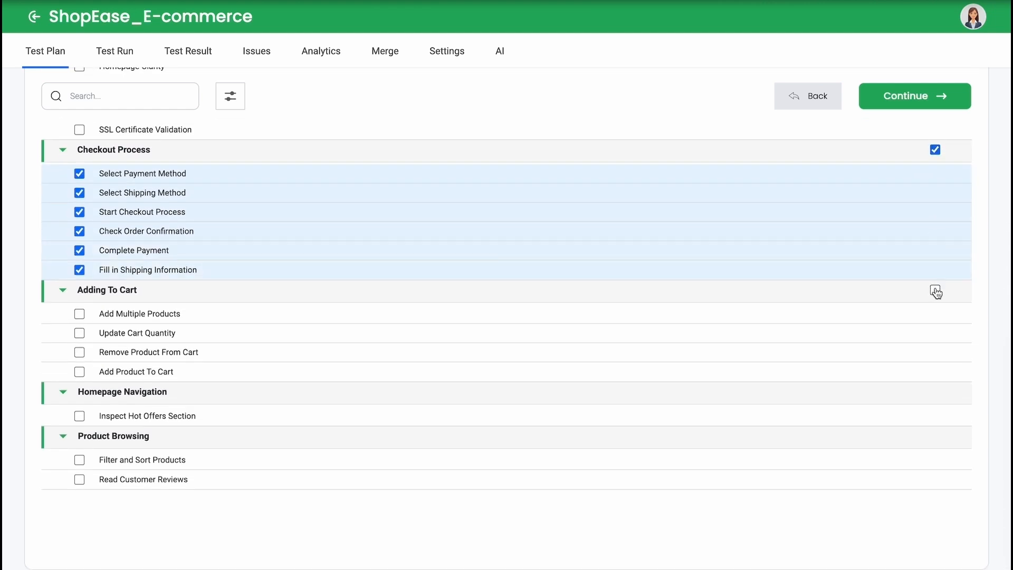
pyautogui.click(936, 291)
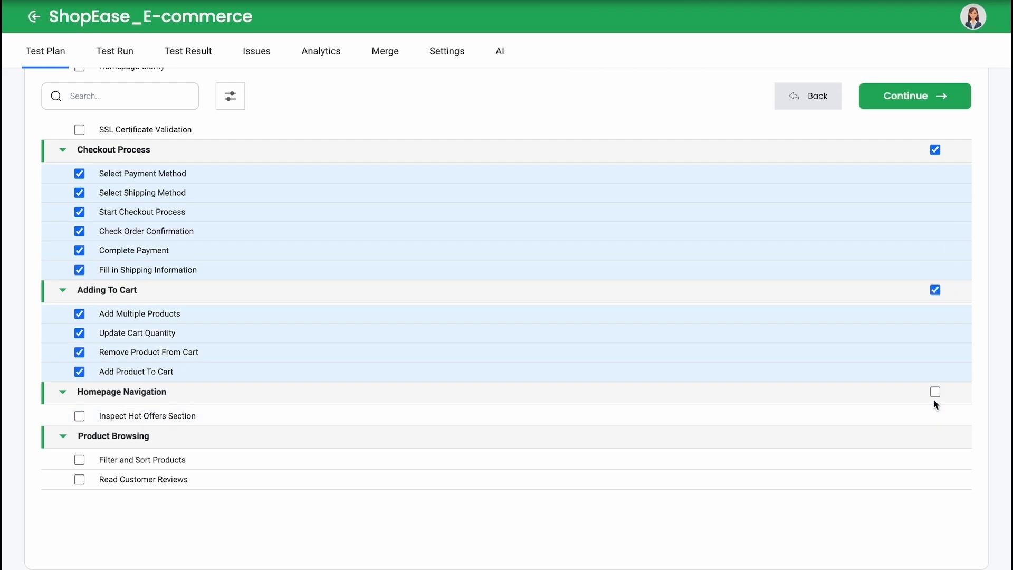
pyautogui.click(936, 392)
pyautogui.moveTo(936, 437)
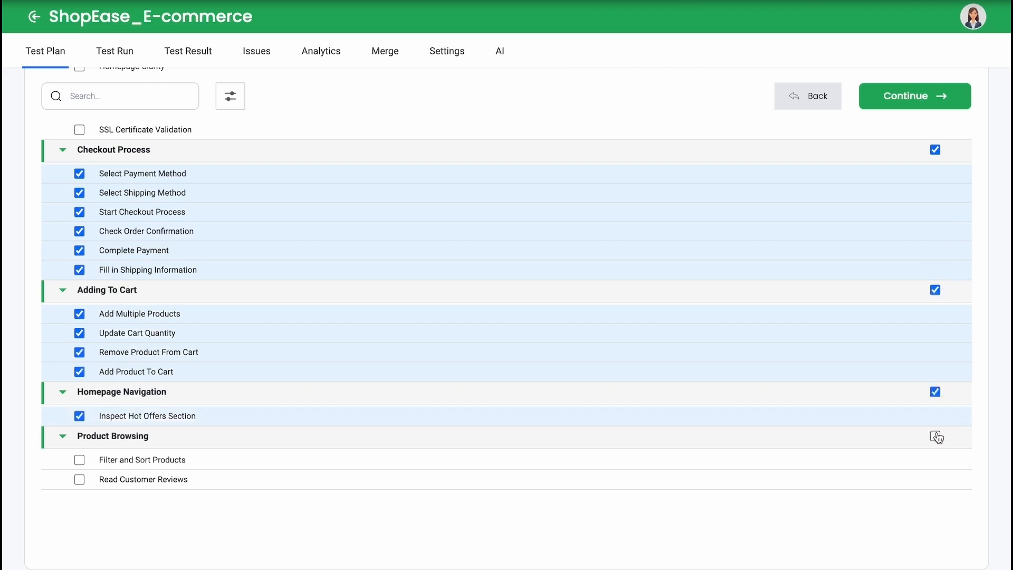
pyautogui.click(937, 438)
pyautogui.scroll(7, 938, 422)
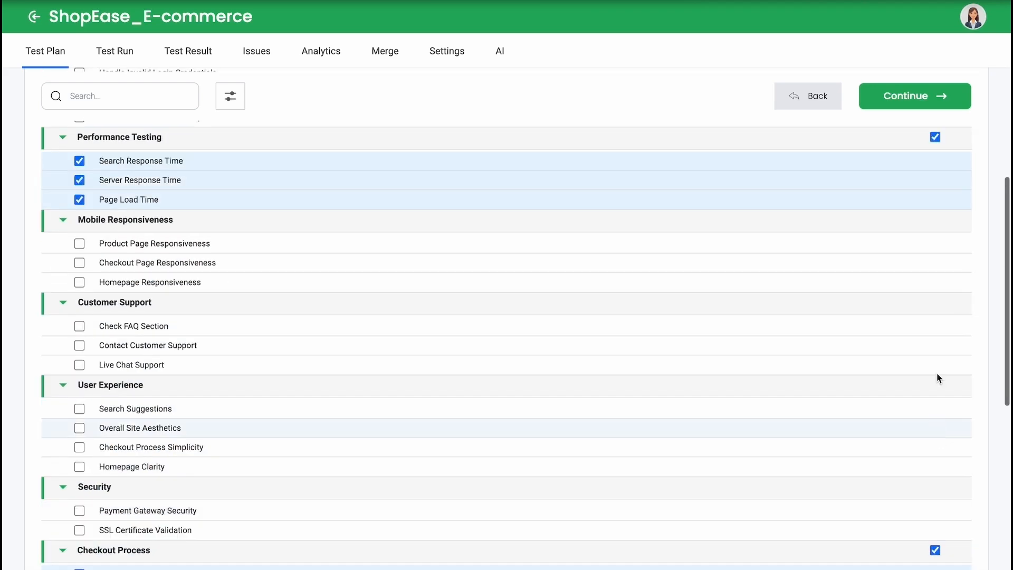
pyautogui.click(914, 101)
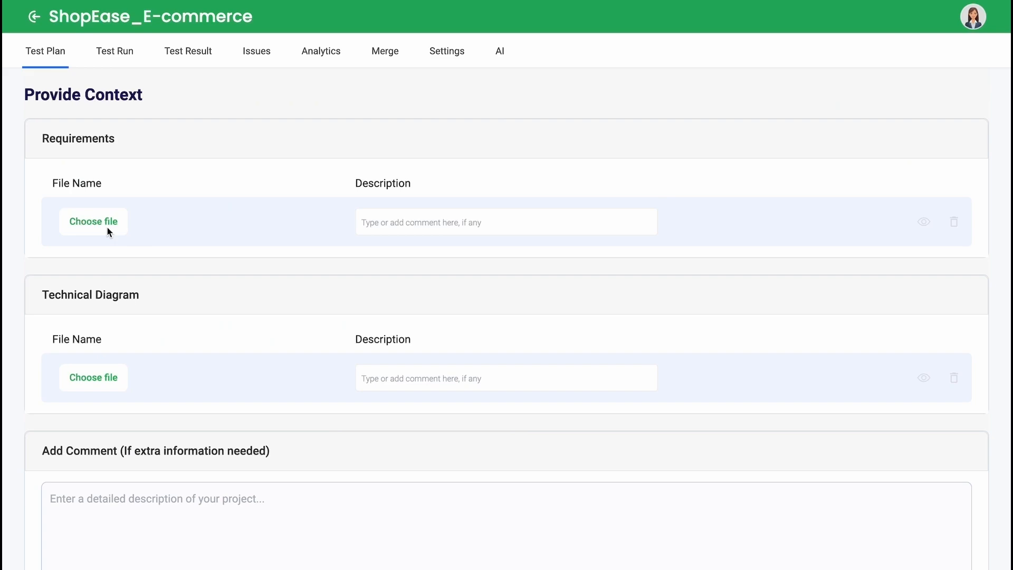
# Step: Attach shopEase.pdf as the requirements file and describe it as the PRD to follow closely for the functional testing
pyautogui.click(93, 222)
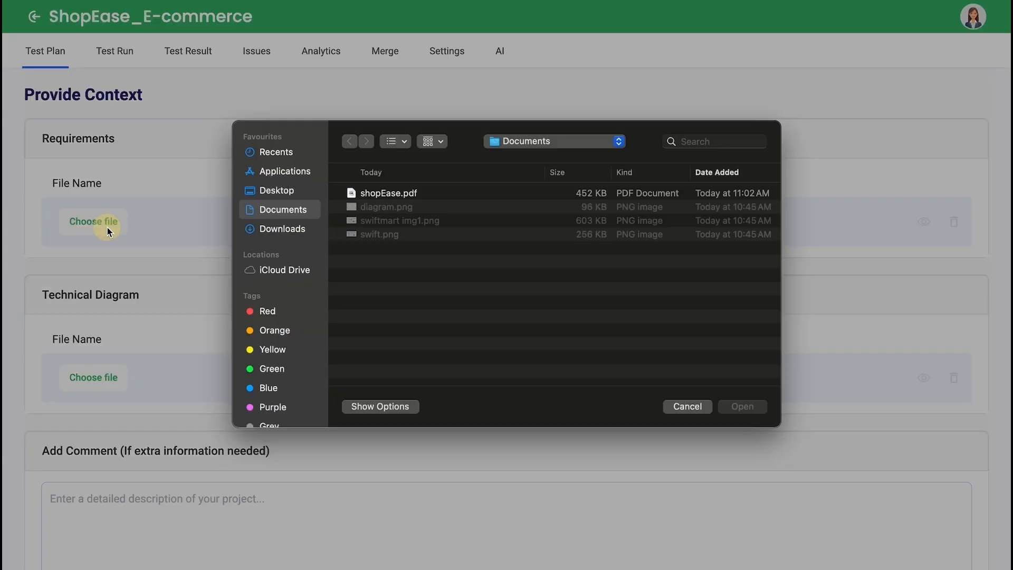
pyautogui.click(413, 205)
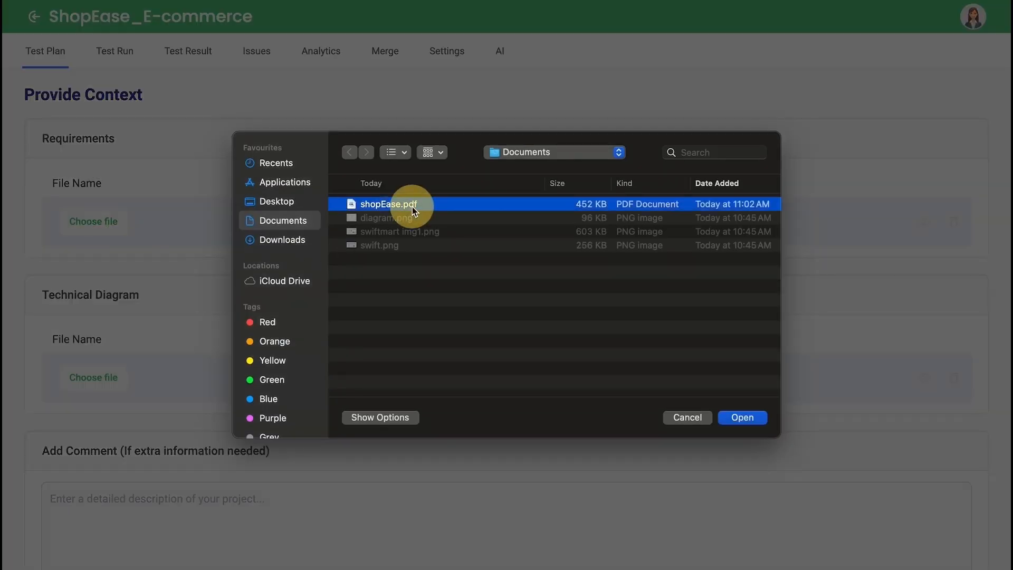
pyautogui.click(747, 421)
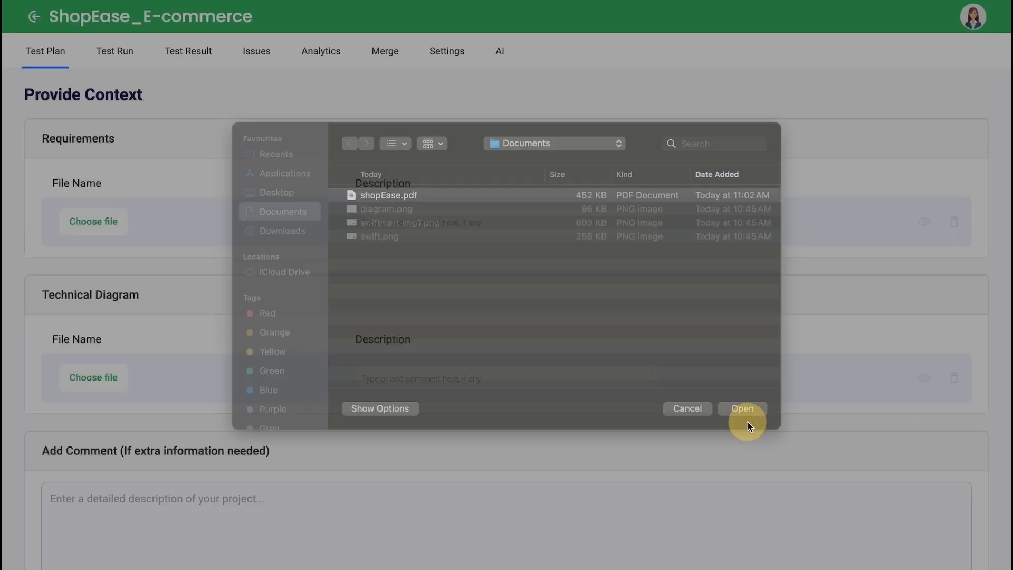
pyautogui.click(429, 228)
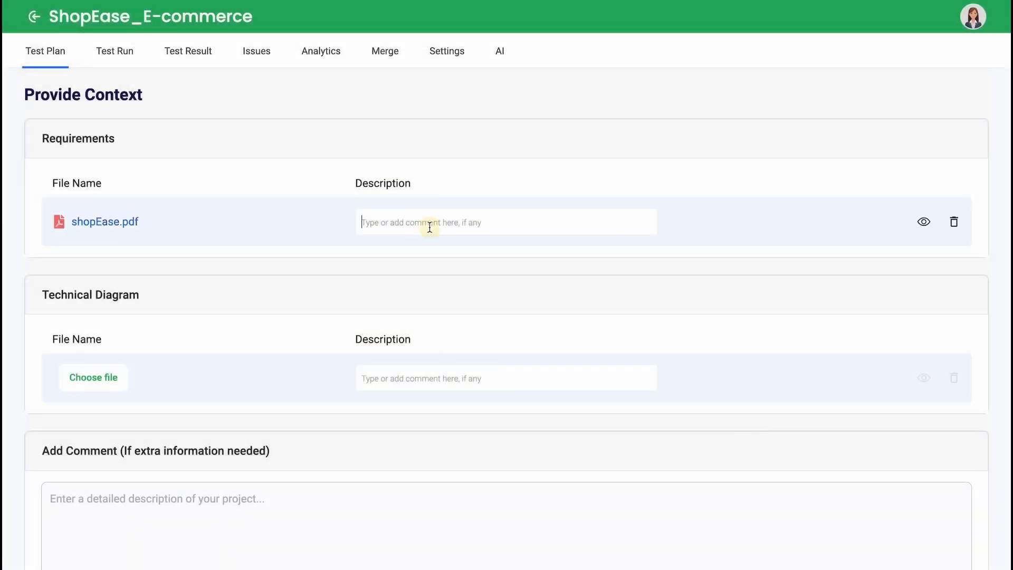
pyautogui.click(473, 218)
pyautogui.write('making sure the system responds correctly to user actions.')
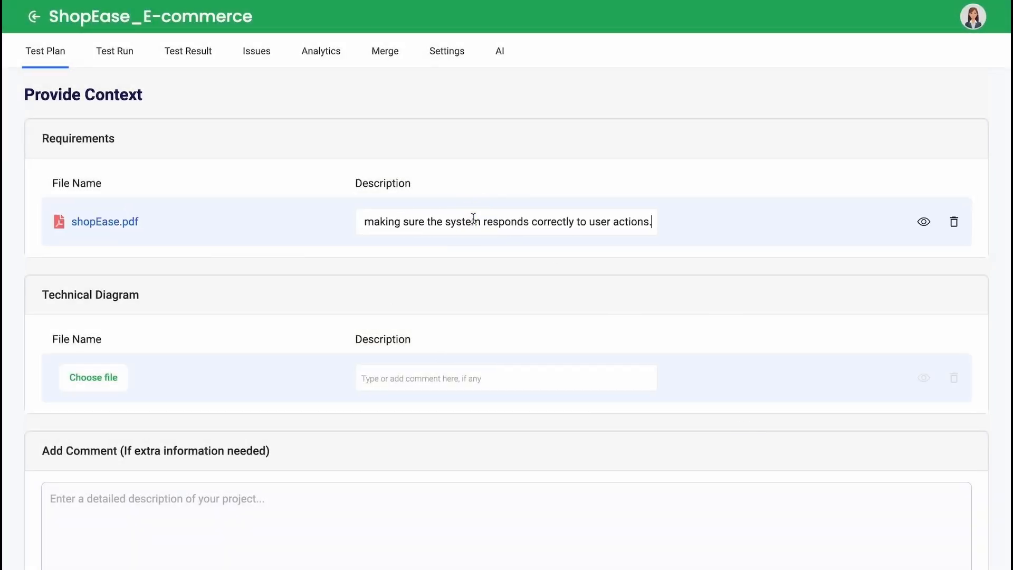
# Step: Attach diagram.png as the technical diagram and describe how the customer interacts with the system, from viewing items to completing checkout
pyautogui.scroll(-2, 461, 378)
pyautogui.click(78, 285)
pyautogui.doubleClick(423, 218)
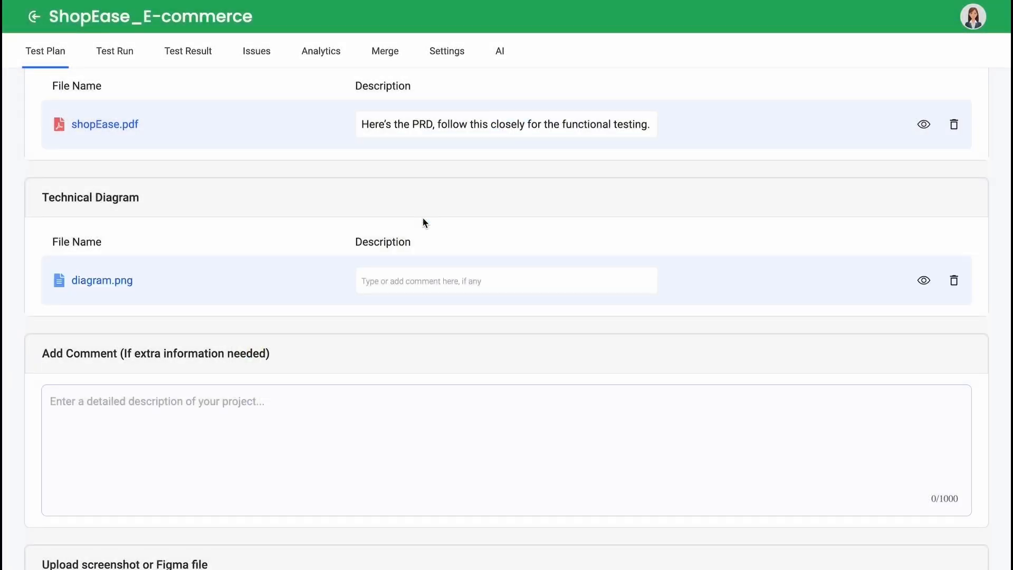
pyautogui.click(420, 278)
pyautogui.press('super+v')
# Step: Add a comment asking for tests of PayPal and identity provider failures and of performance with up to 1,000 concurrent users
pyautogui.scroll(-4, 554, 340)
pyautogui.click(487, 179)
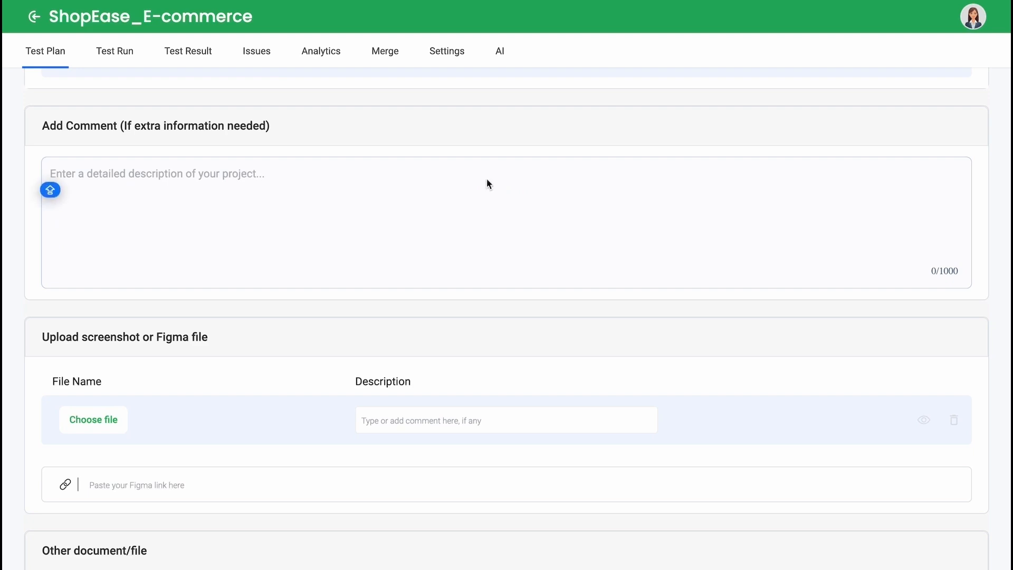
pyautogui.write('I’ve been looking over the online shopping system and noticed that while it integrates well with external services like PayPal for payments and identity providers for authentication, we should definitely focus on testing how the system behaves under different failure scenarios. For example, what happens if the PayPal service is temporarily down or if a payment is declined? Does the system notify the user clearly, and does it allow them to retry the payment or choose another method without losing their order? Also, we need to simulate scenarios where the identity provider is unavailable or the authentication fails for some reason. It’s important to ensure that the user experience doesn’t suffer—perhaps there should be a fallback or a friendly error message that guides the user on what to do next. Another aspect we need to test is the system’s performance under heavy traffic. The SRS specifies that it should handle up to 1,000 concurrent users, with a response time of under 2 seconds.')
# Step: Add the Figma prototype link of the Full E-Commerce Website UI-UX Design (Community) file as the design reference
pyautogui.scroll(-3, 347, 353)
pyautogui.scroll(-2, 284, 369)
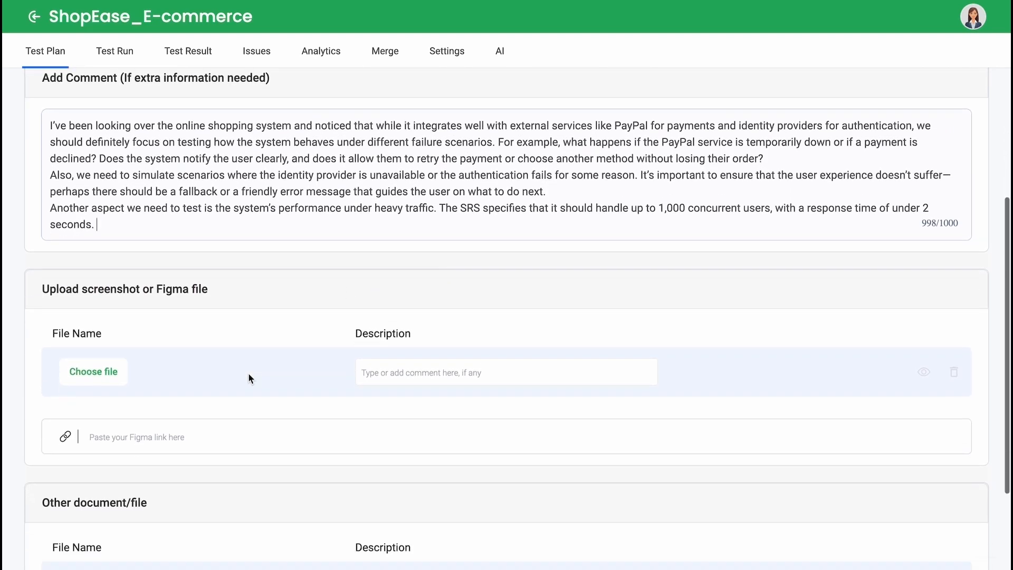
pyautogui.scroll(-2, 106, 312)
pyautogui.click(104, 294)
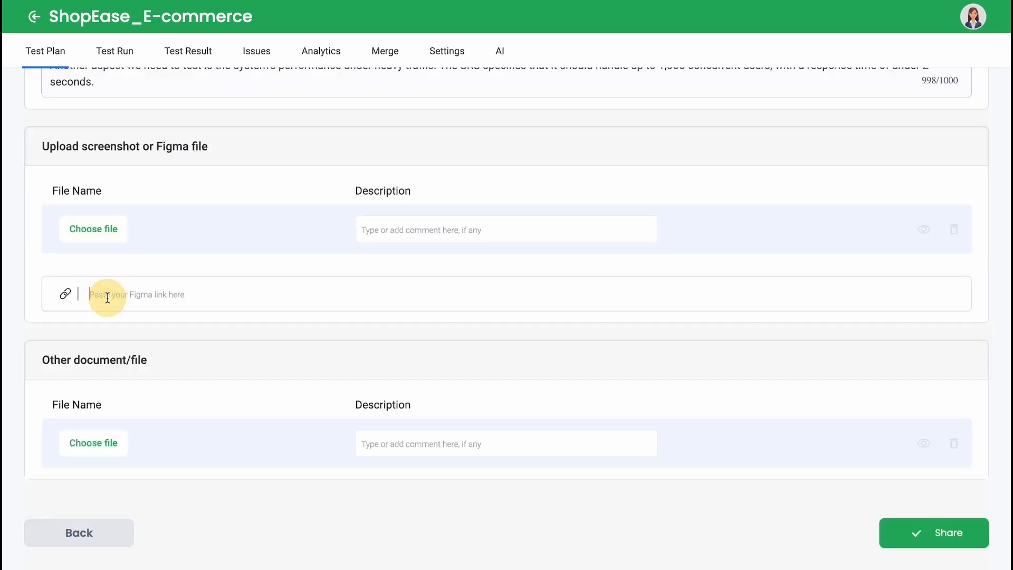
pyautogui.press('super+v')
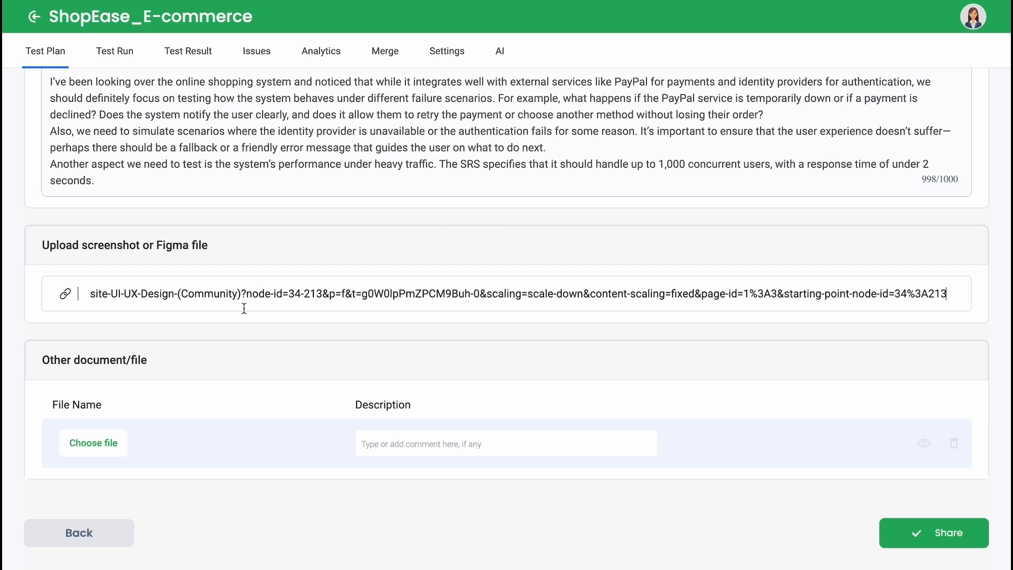
# Step: Share the selected test cases with this context, without any other document, and copy the created share link
pyautogui.click(109, 436)
pyautogui.click(590, 473)
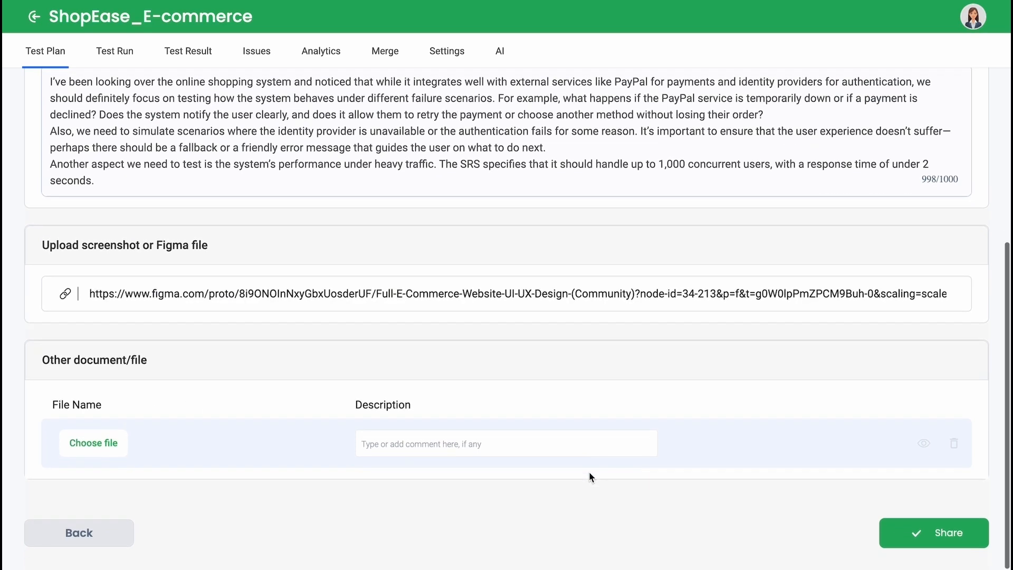
pyautogui.click(950, 543)
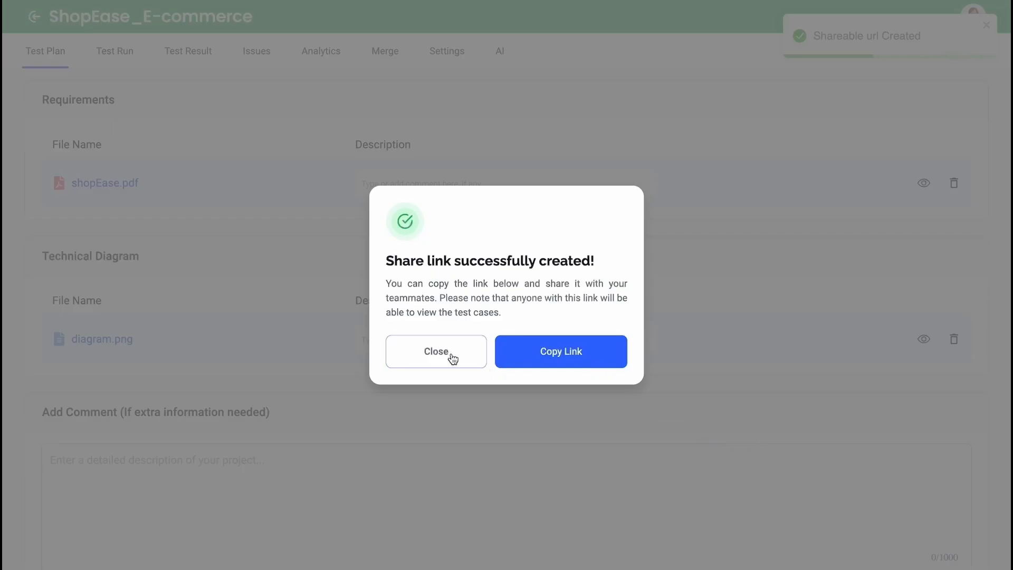
pyautogui.click(560, 361)
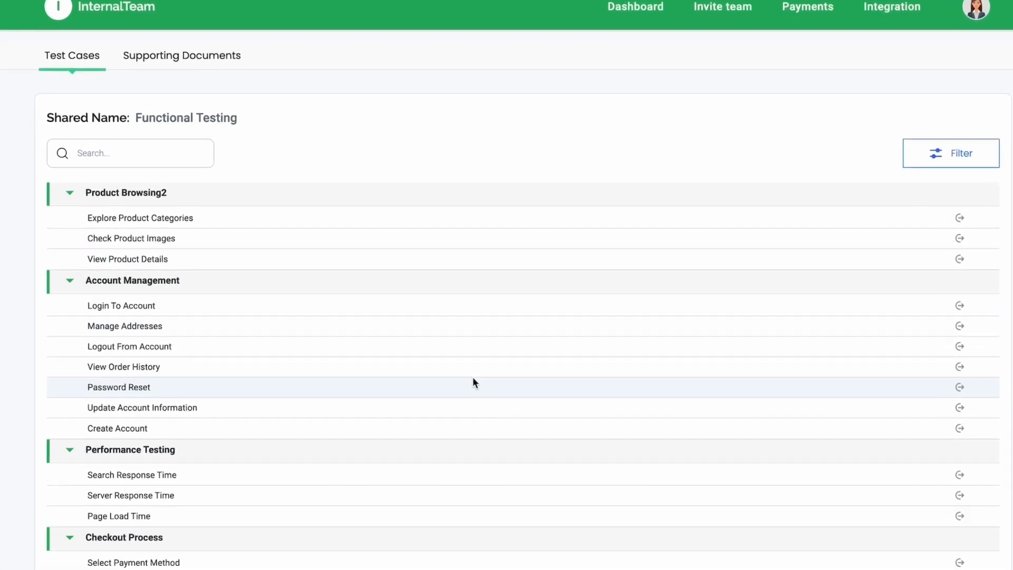
# Step: Look through the shared Functional Testing suites and the details of the Product Browsing2 test cases, starting with Explore Product Categories
pyautogui.scroll(-5, 472, 378)
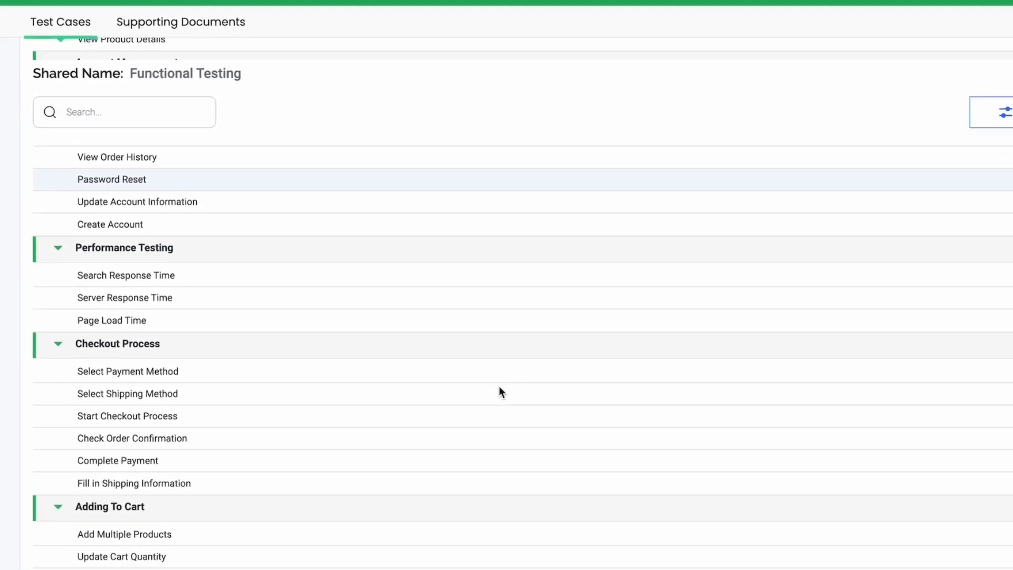
pyautogui.scroll(-4, 500, 387)
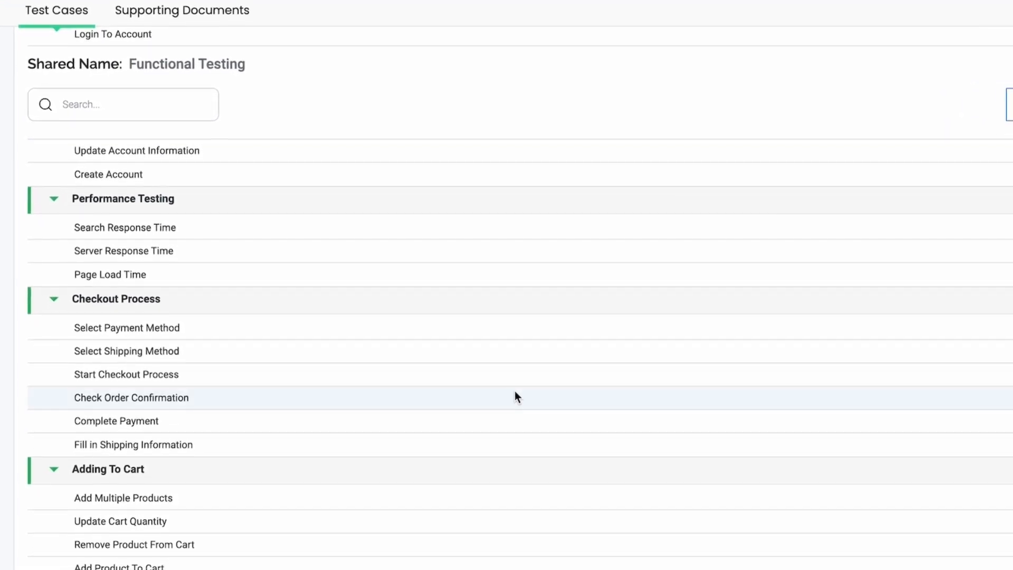
pyautogui.scroll(-3, 530, 395)
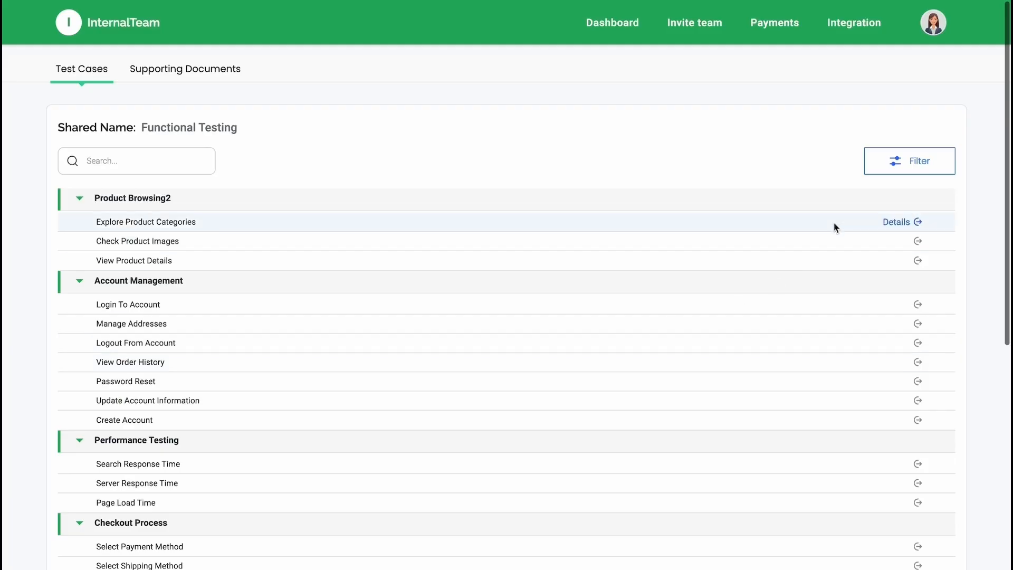
pyautogui.click(900, 221)
pyautogui.scroll(-1, 880, 406)
pyautogui.scroll(1, 880, 406)
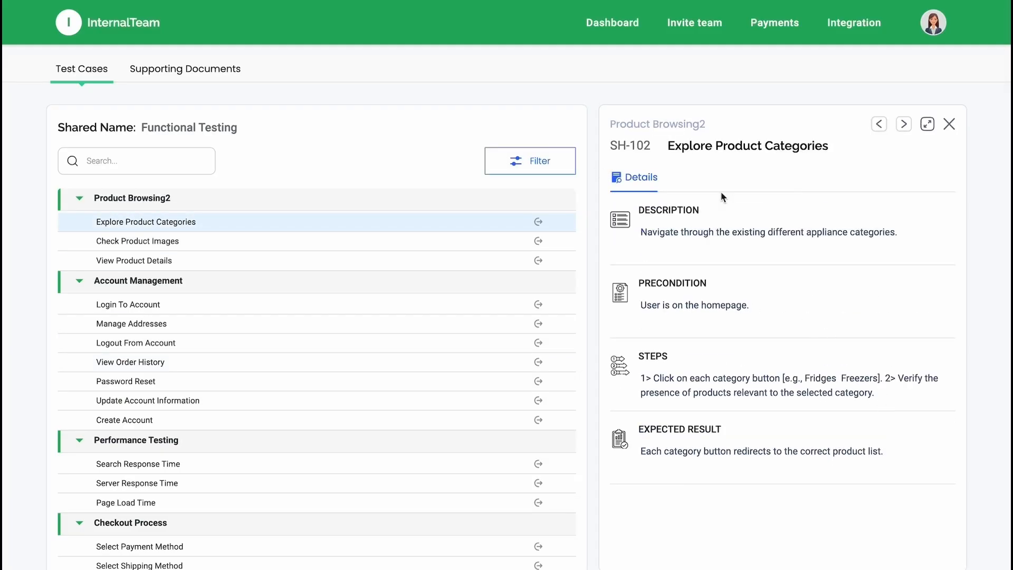
pyautogui.click(904, 124)
pyautogui.click(904, 124)
pyautogui.click(949, 126)
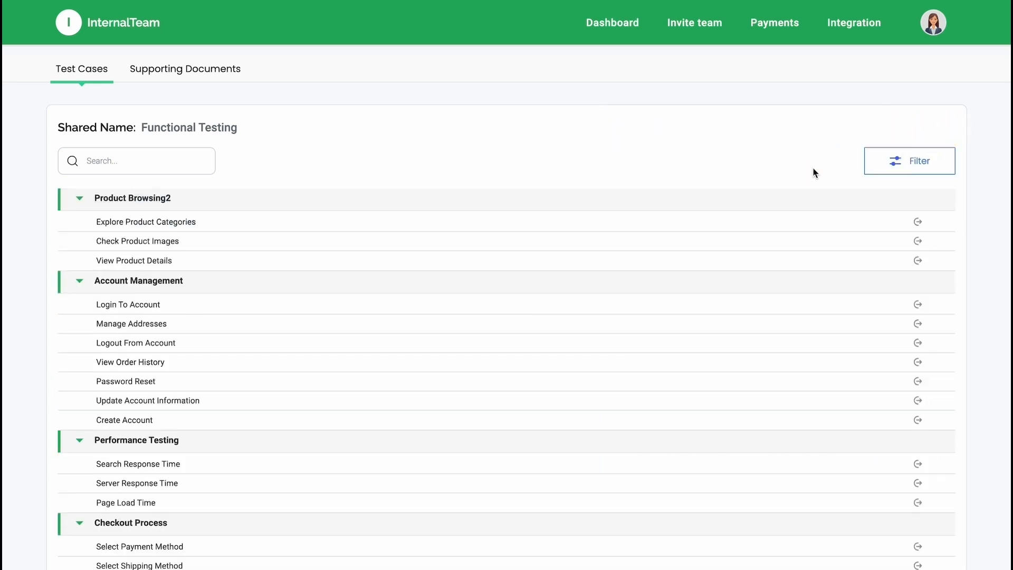
# Step: Check the filter options and the search field of the shared test case list without applying any filter
pyautogui.click(895, 163)
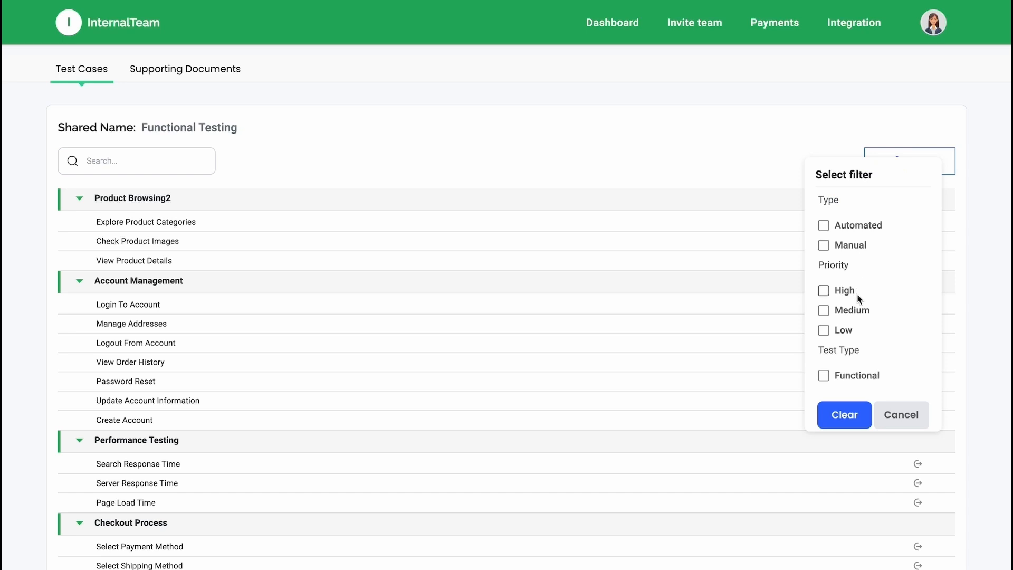
pyautogui.click(896, 418)
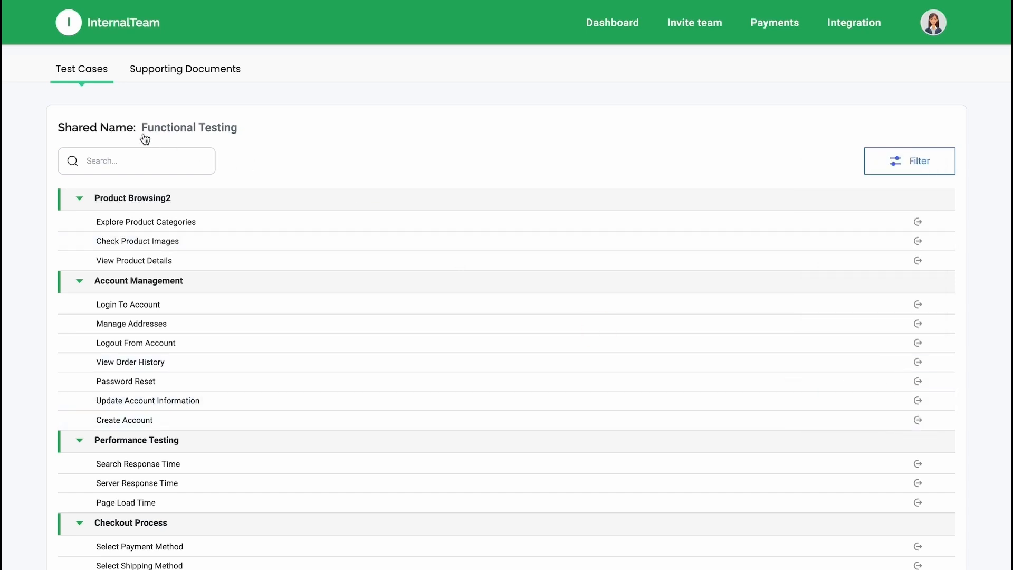
pyautogui.click(156, 161)
pyautogui.click(252, 152)
# Step: Review the shared supporting documents, including the requirement PRD file, the requirement diagram with its description and the Figma design
pyautogui.click(183, 79)
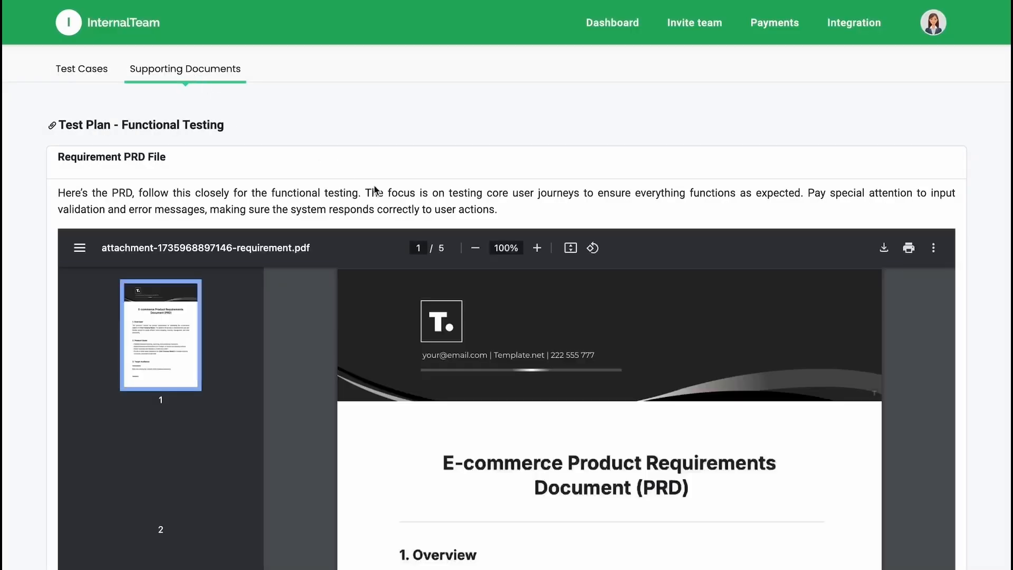
pyautogui.scroll(-5, 666, 209)
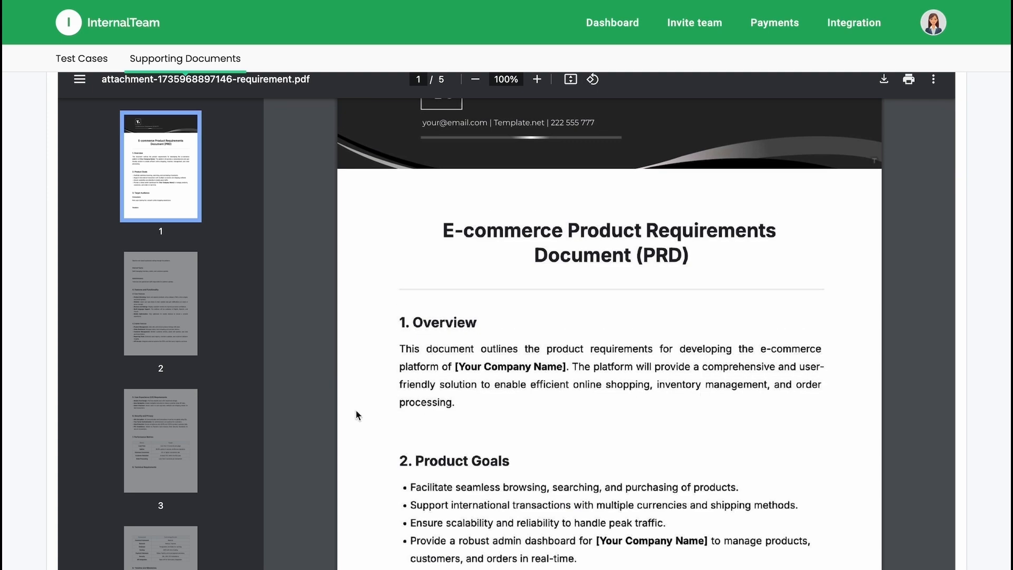
pyautogui.scroll(-10, 499, 302)
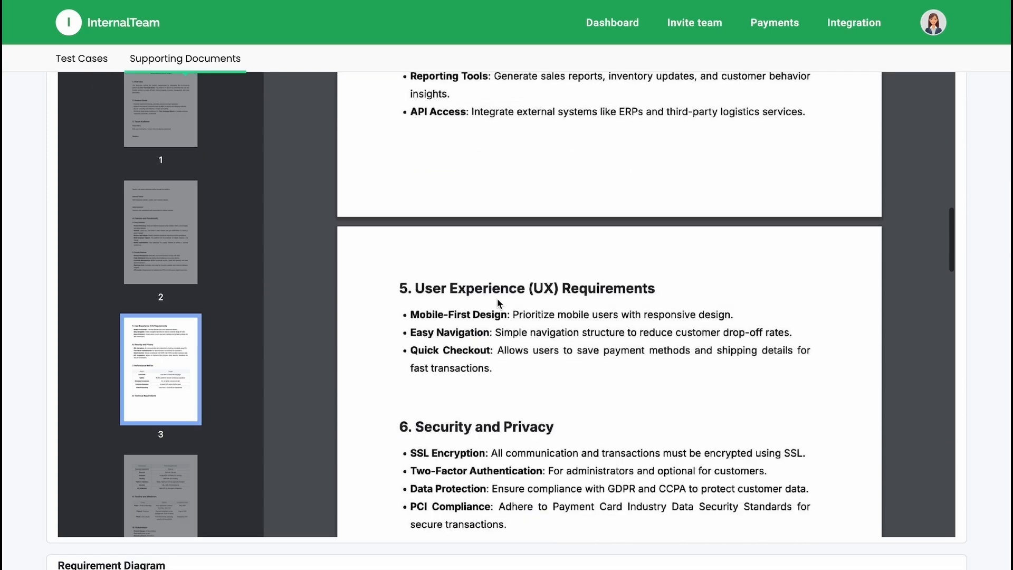
pyautogui.scroll(-2, 498, 303)
pyautogui.scroll(-9, 999, 391)
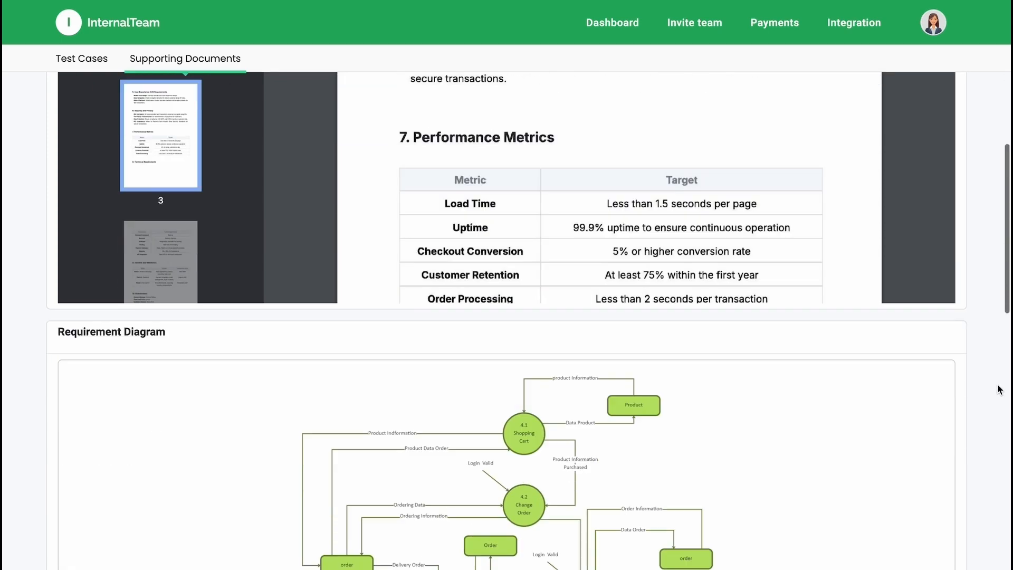
pyautogui.scroll(-4, 602, 423)
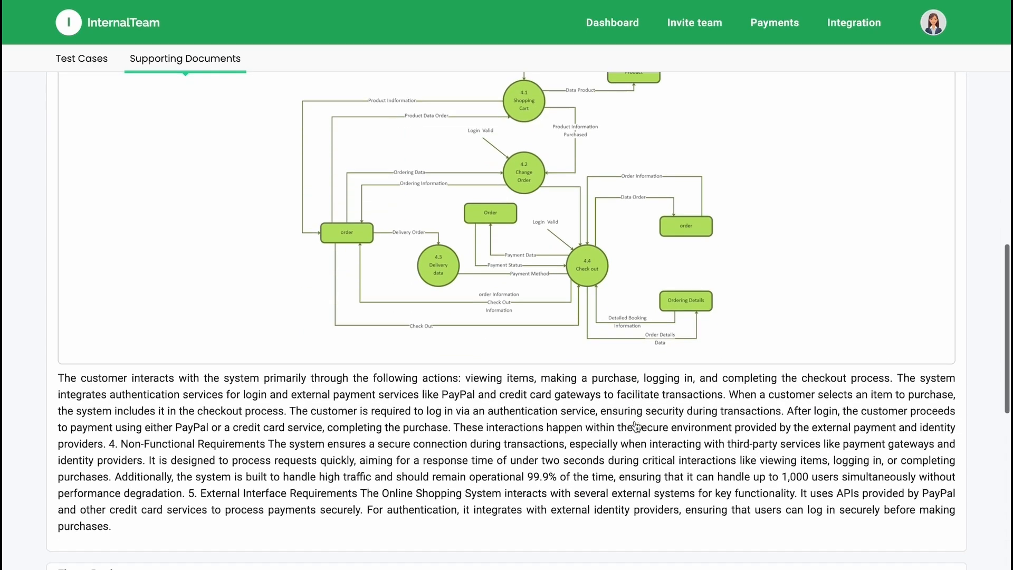
pyautogui.scroll(-5, 499, 366)
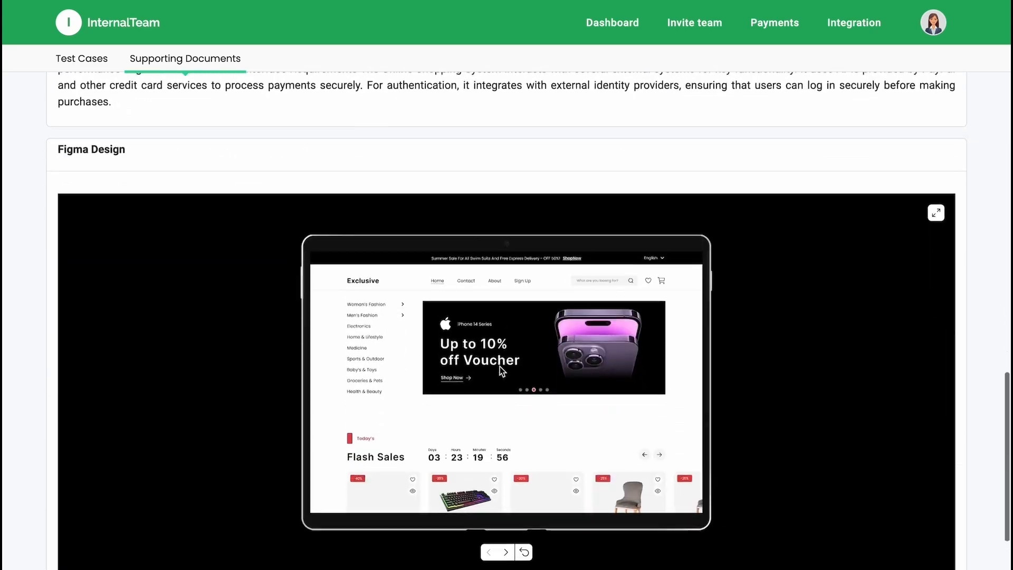
# Step: Advance through the screens of the embedded Figma prototype and view it in full screen
pyautogui.scroll(1, 499, 367)
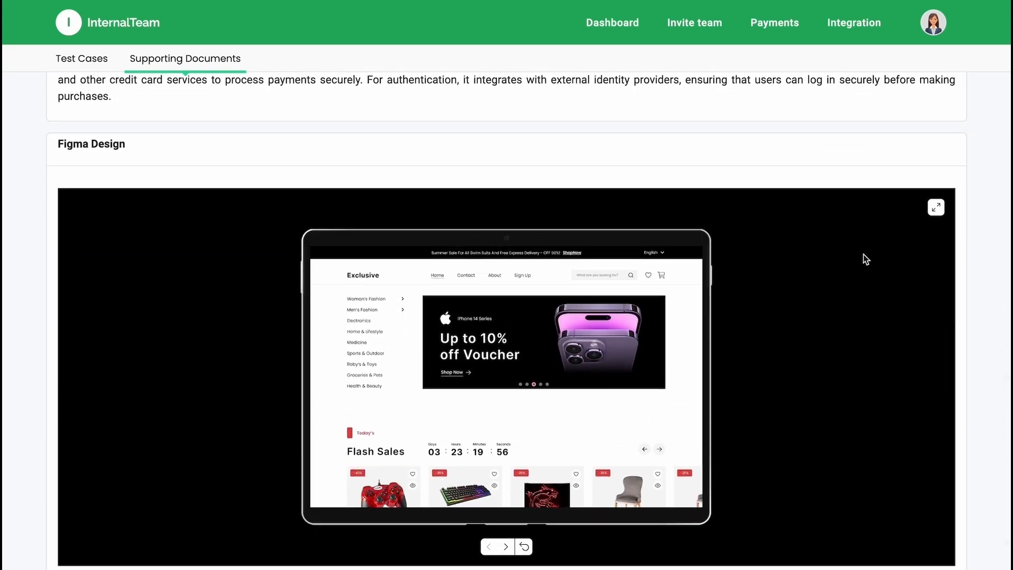
pyautogui.click(506, 547)
pyautogui.click(505, 547)
pyautogui.click(936, 208)
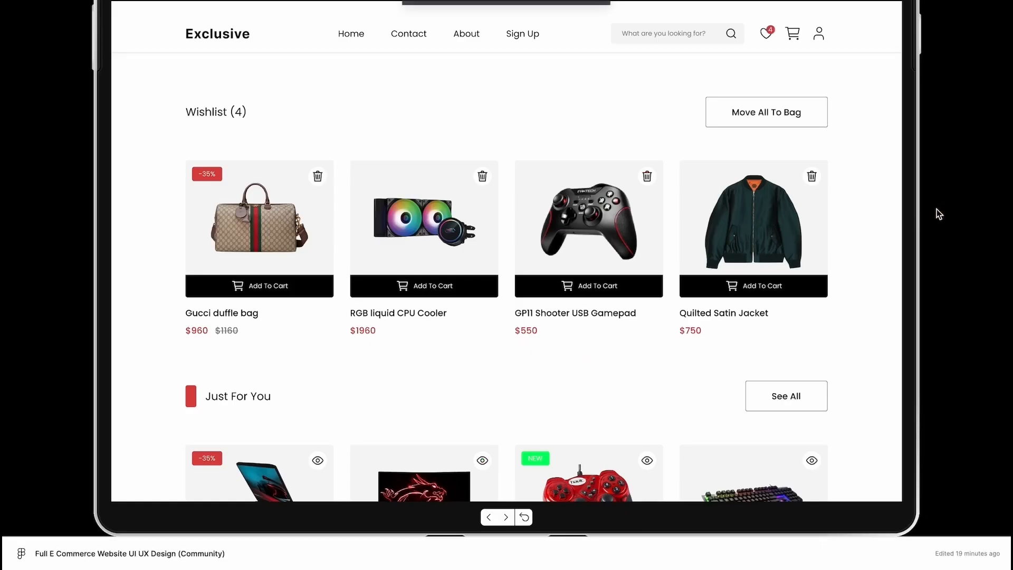